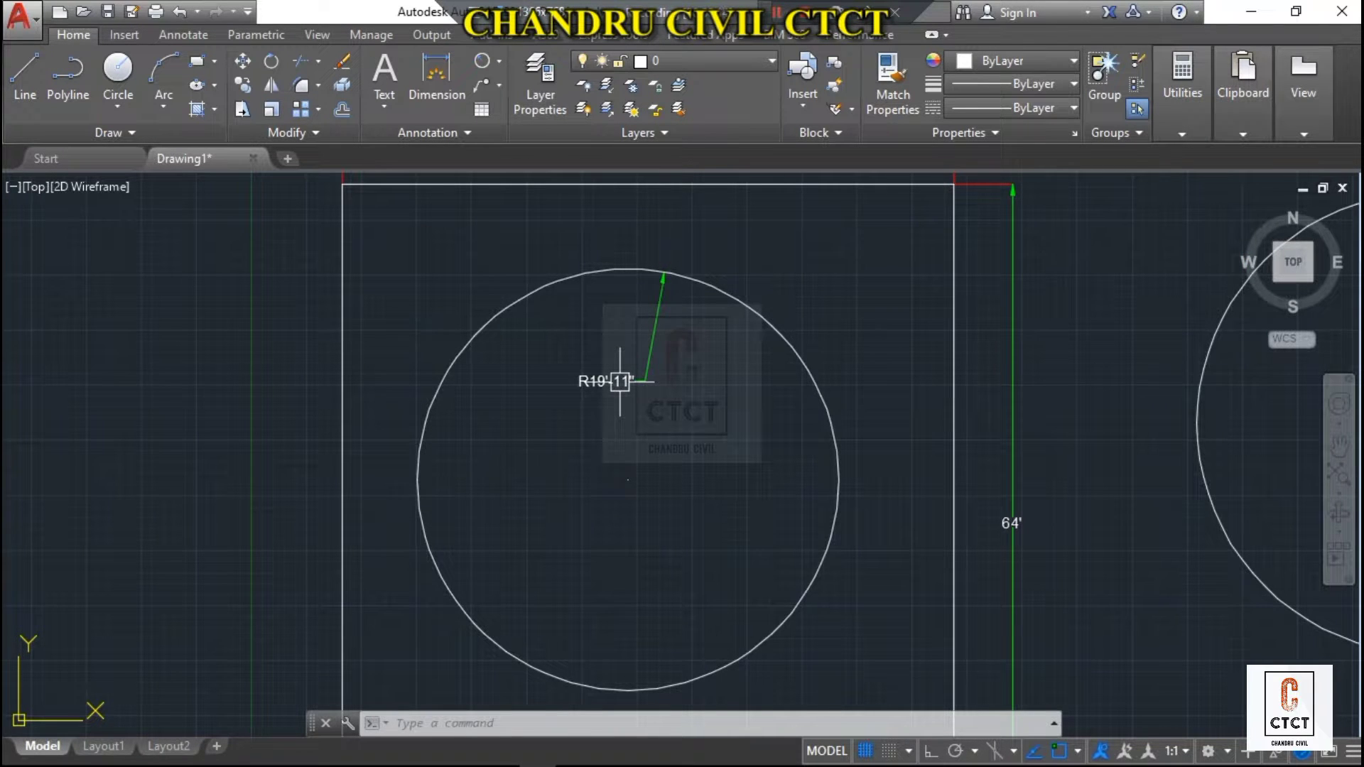
scroll(620, 381, "down", 2)
scroll(674, 237, "up", 5)
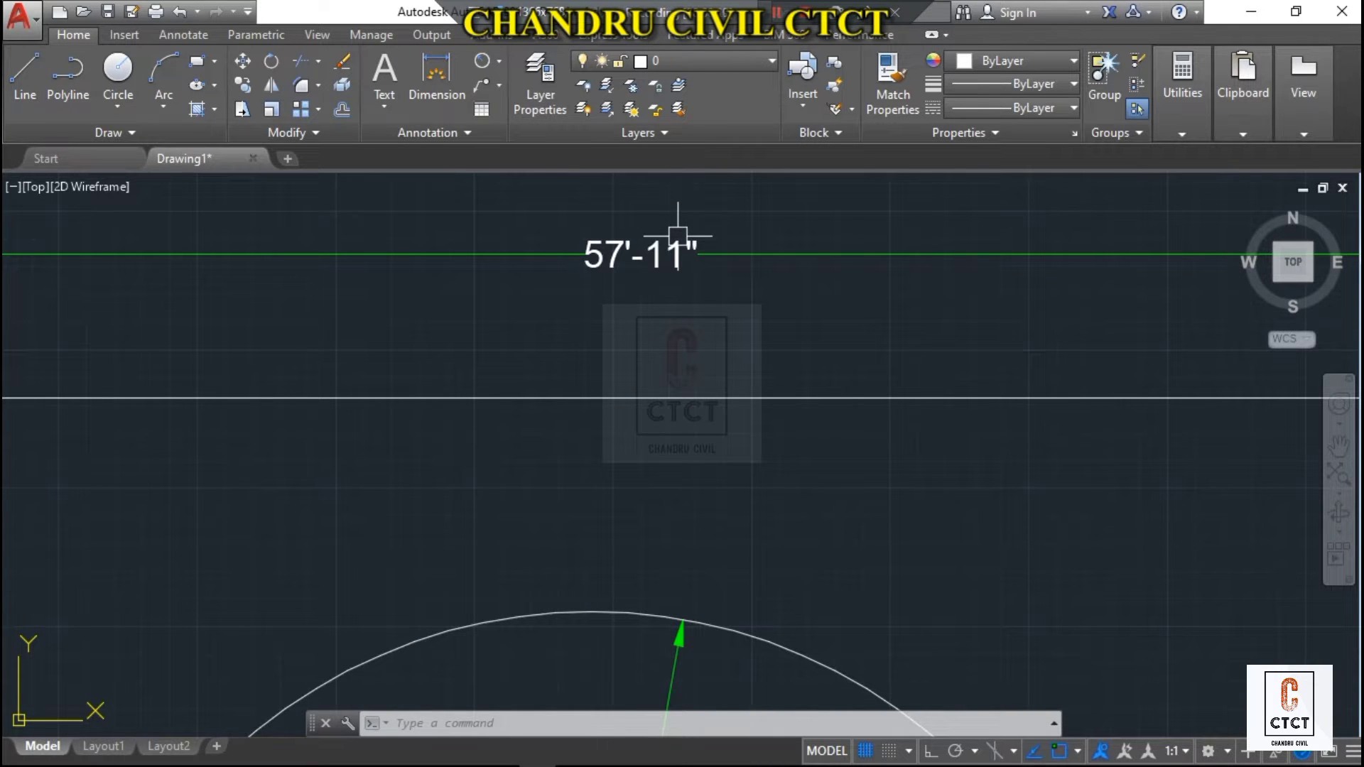
scroll(676, 237, "down", 2)
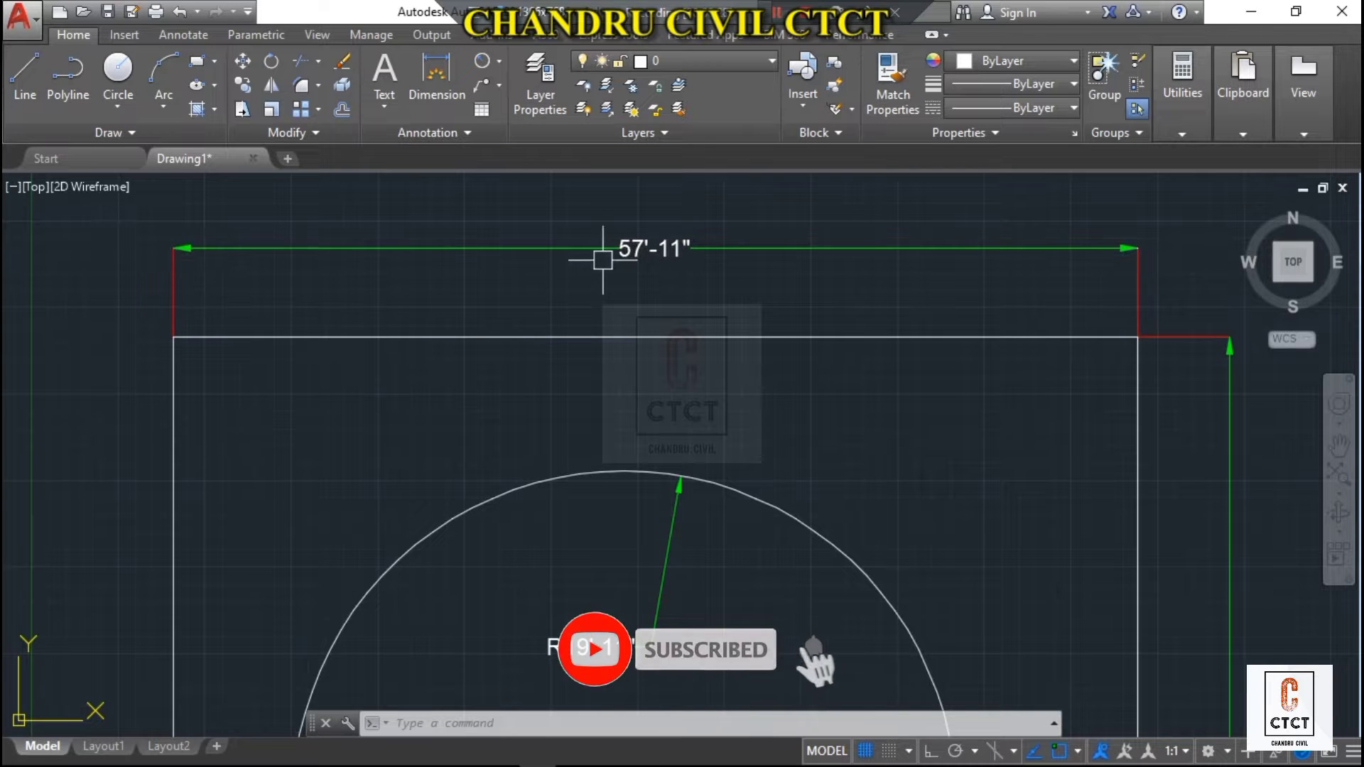
mouse_move(677, 241)
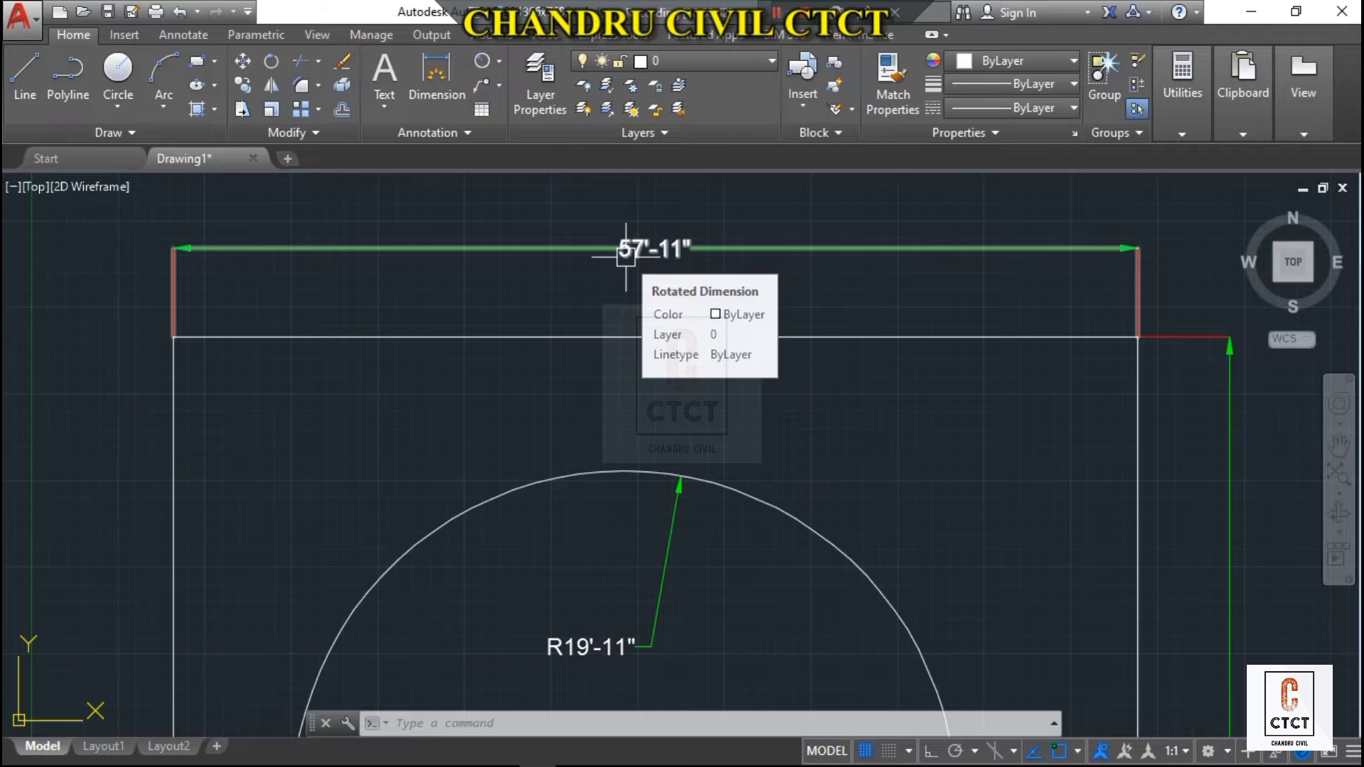
scroll(665, 307, "down", 2)
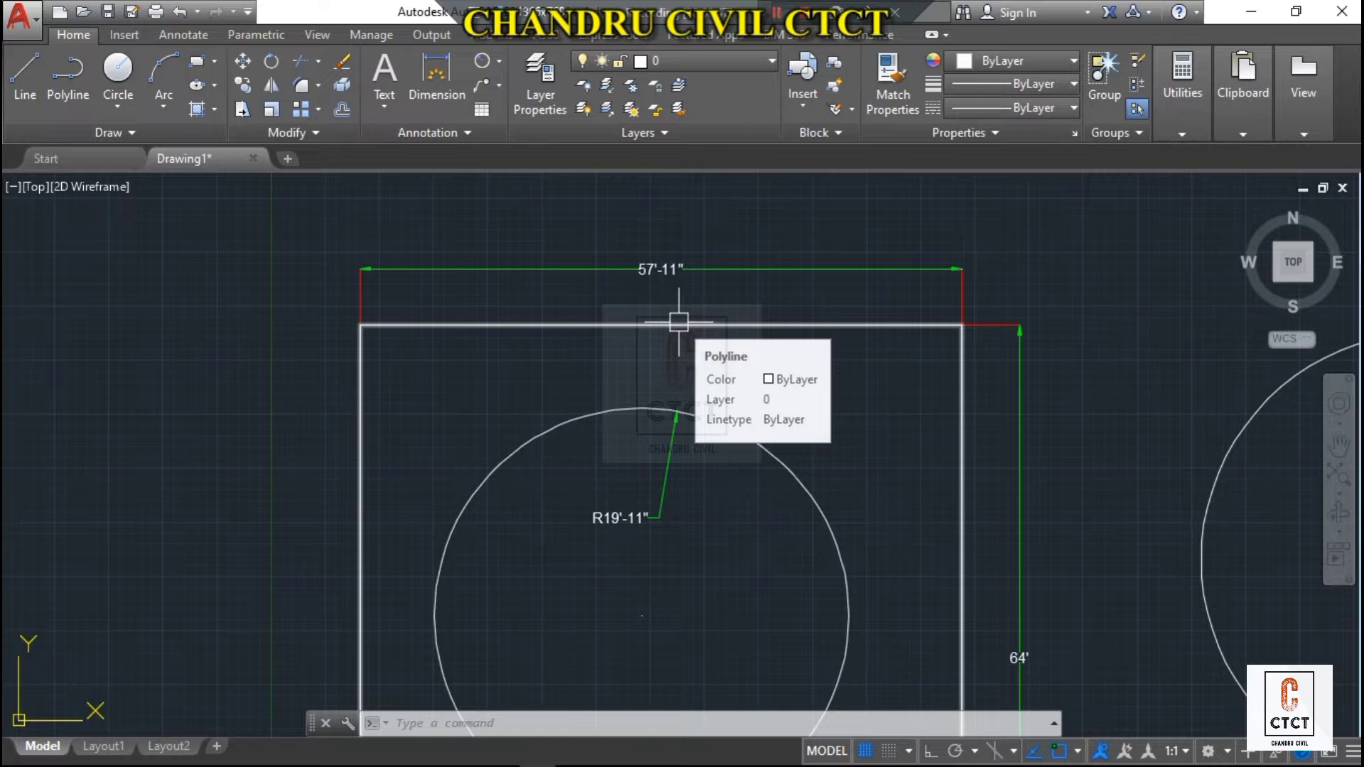
Step: Open the Standard dimension style for modification and review its line colours and arrowhead settings
type("D")
key("Return")
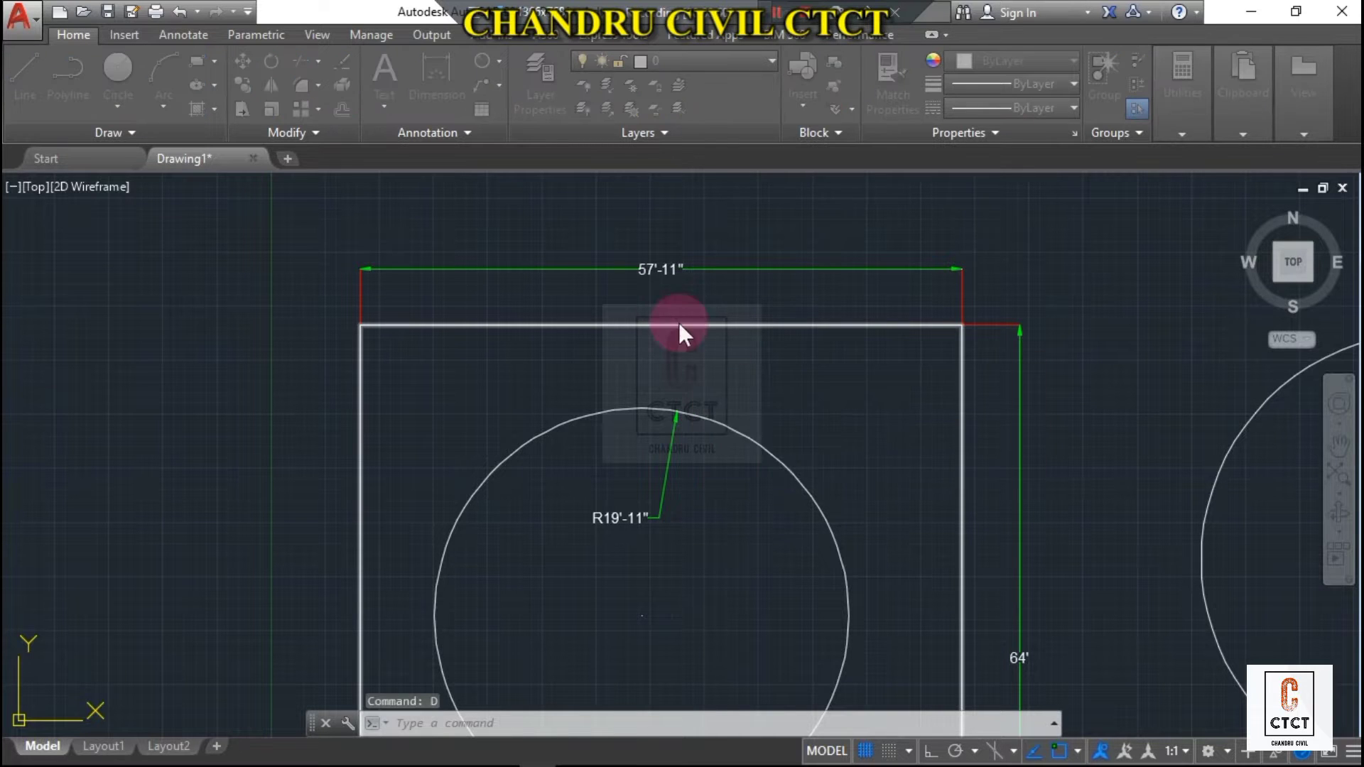
left_click(891, 347)
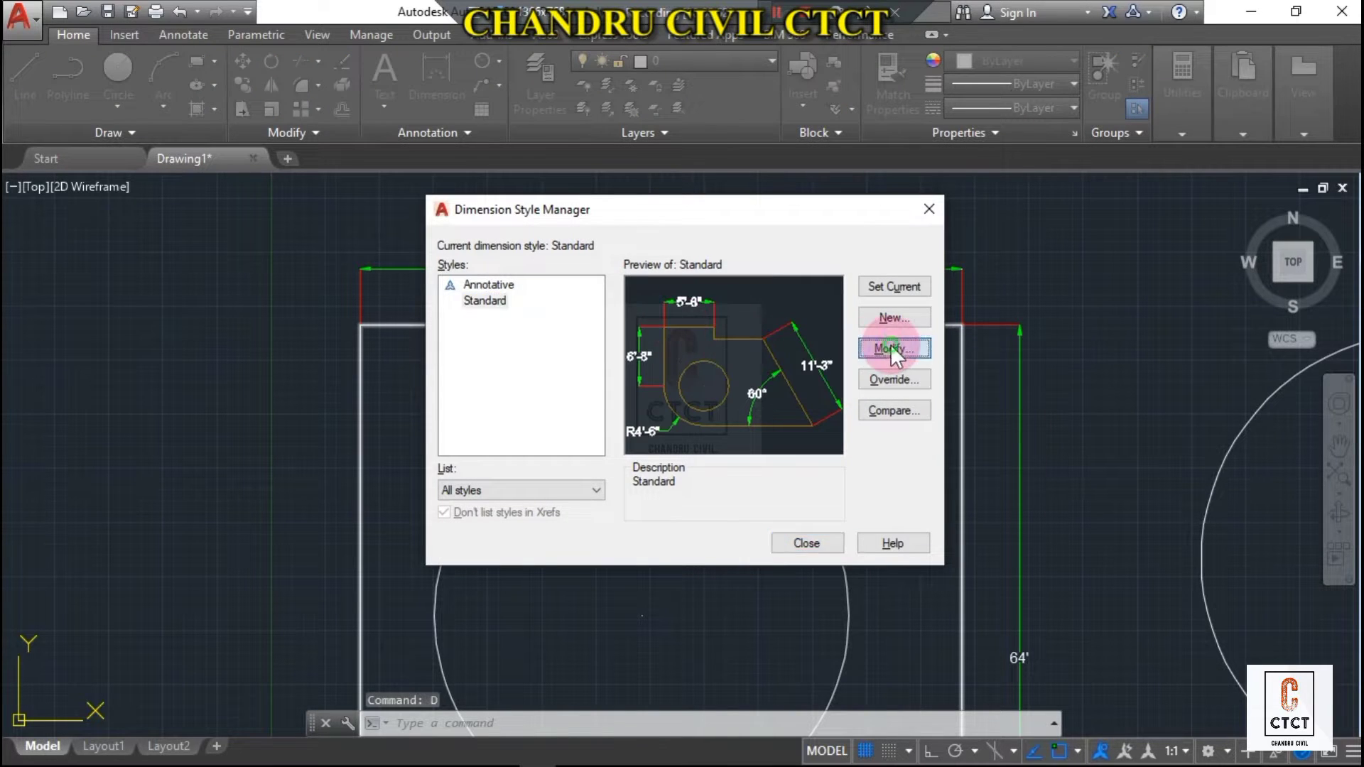
left_click(430, 172)
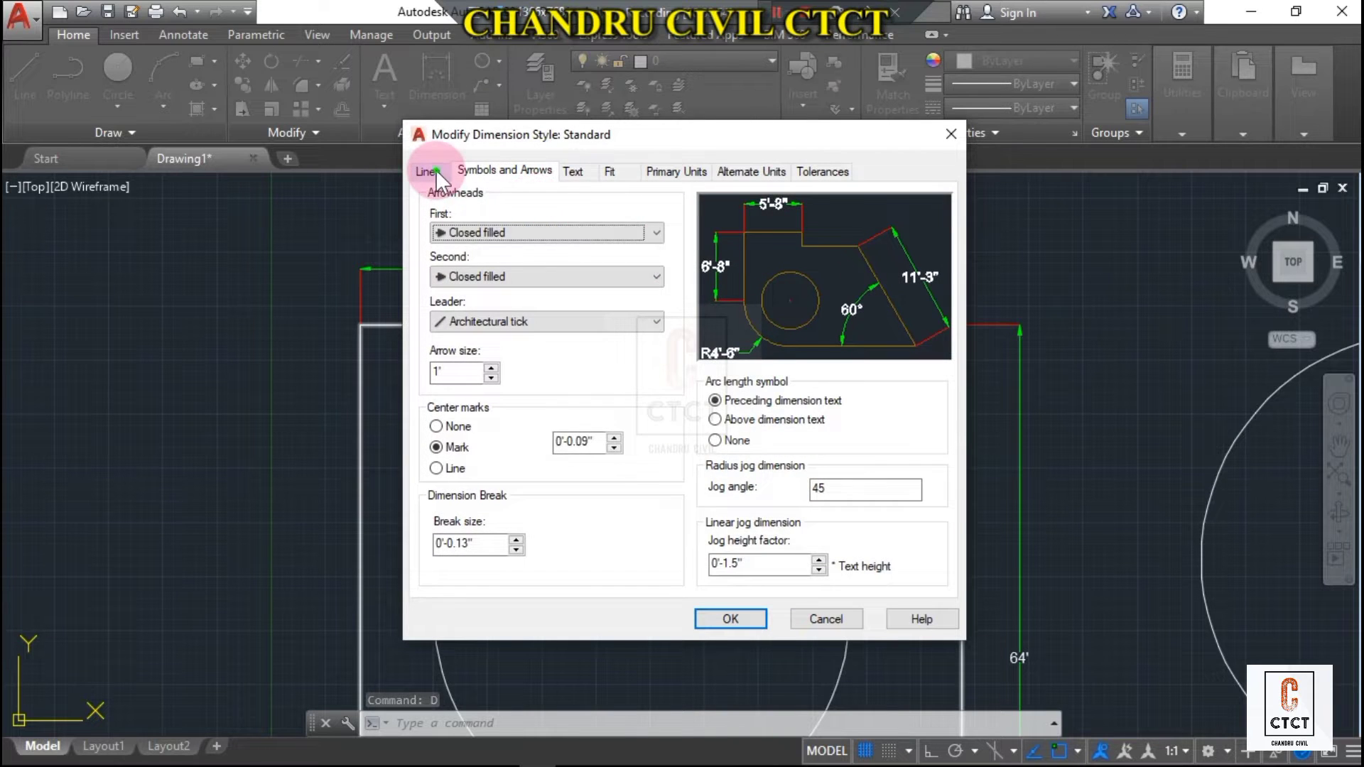
left_click(542, 418)
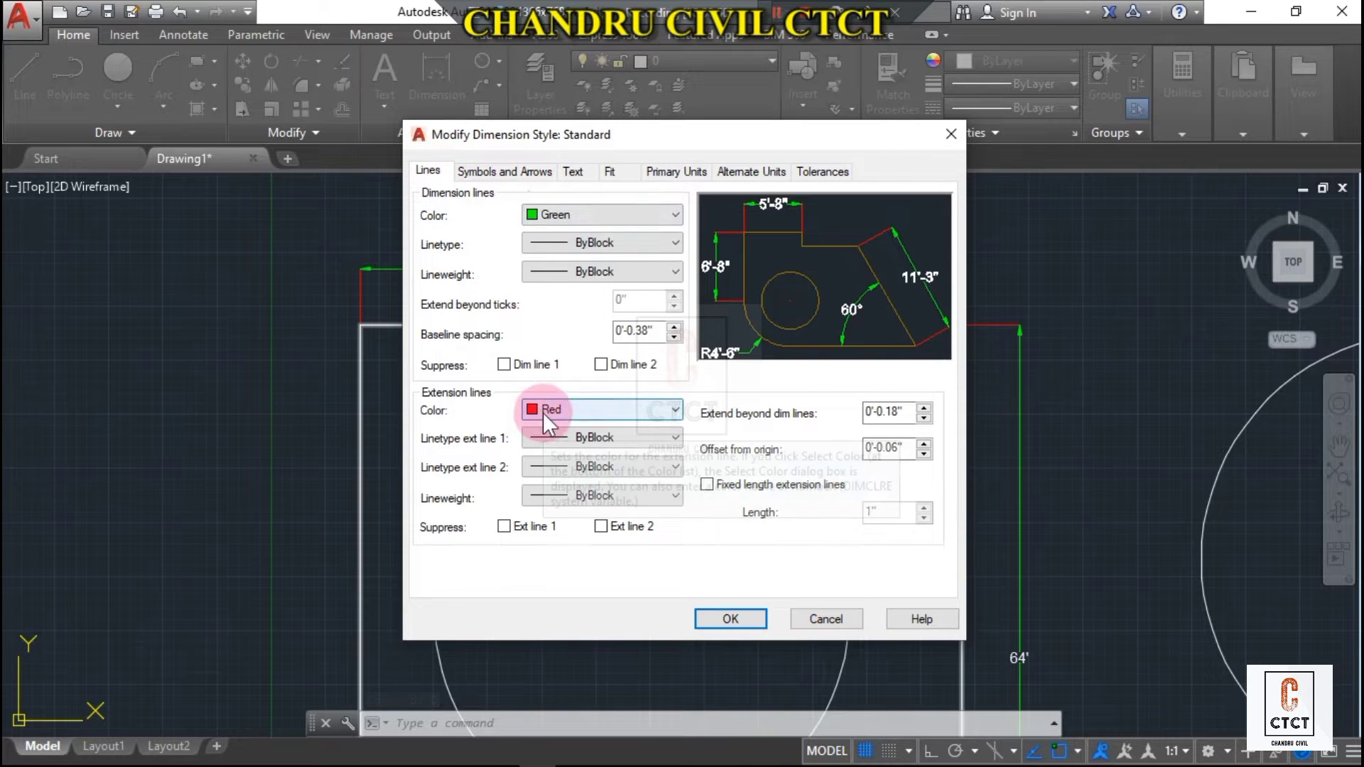
left_click(475, 207)
left_click(495, 172)
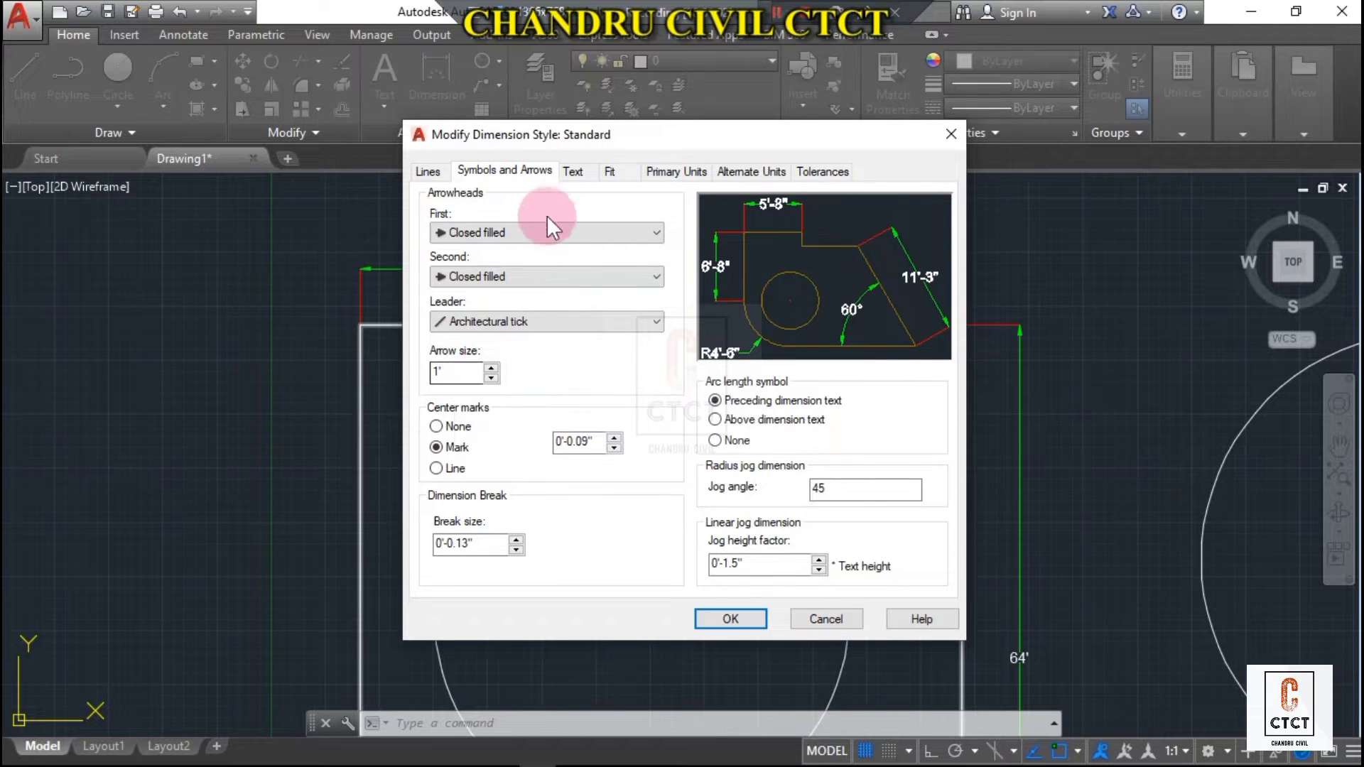
Step: Set the text color of the Standard dimension style to Yellow
left_click(568, 172)
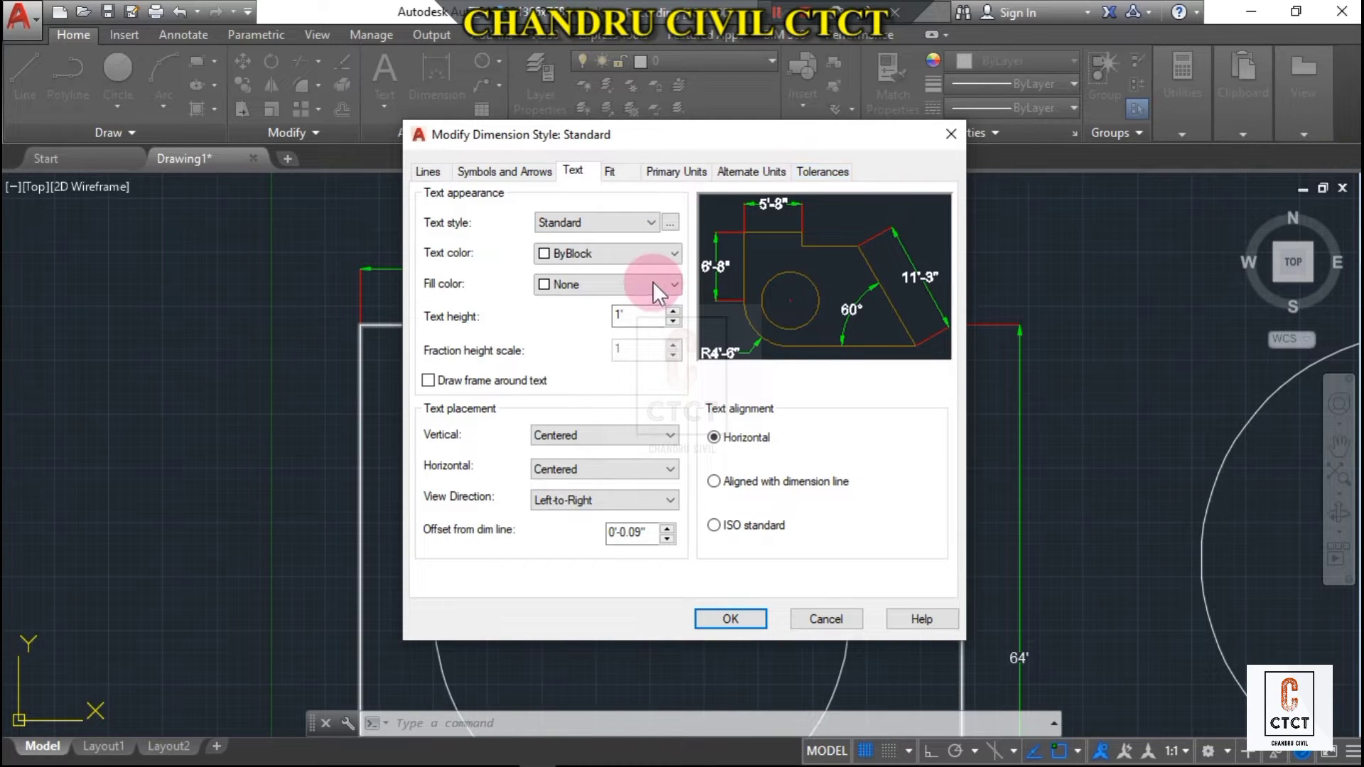
left_click(582, 257)
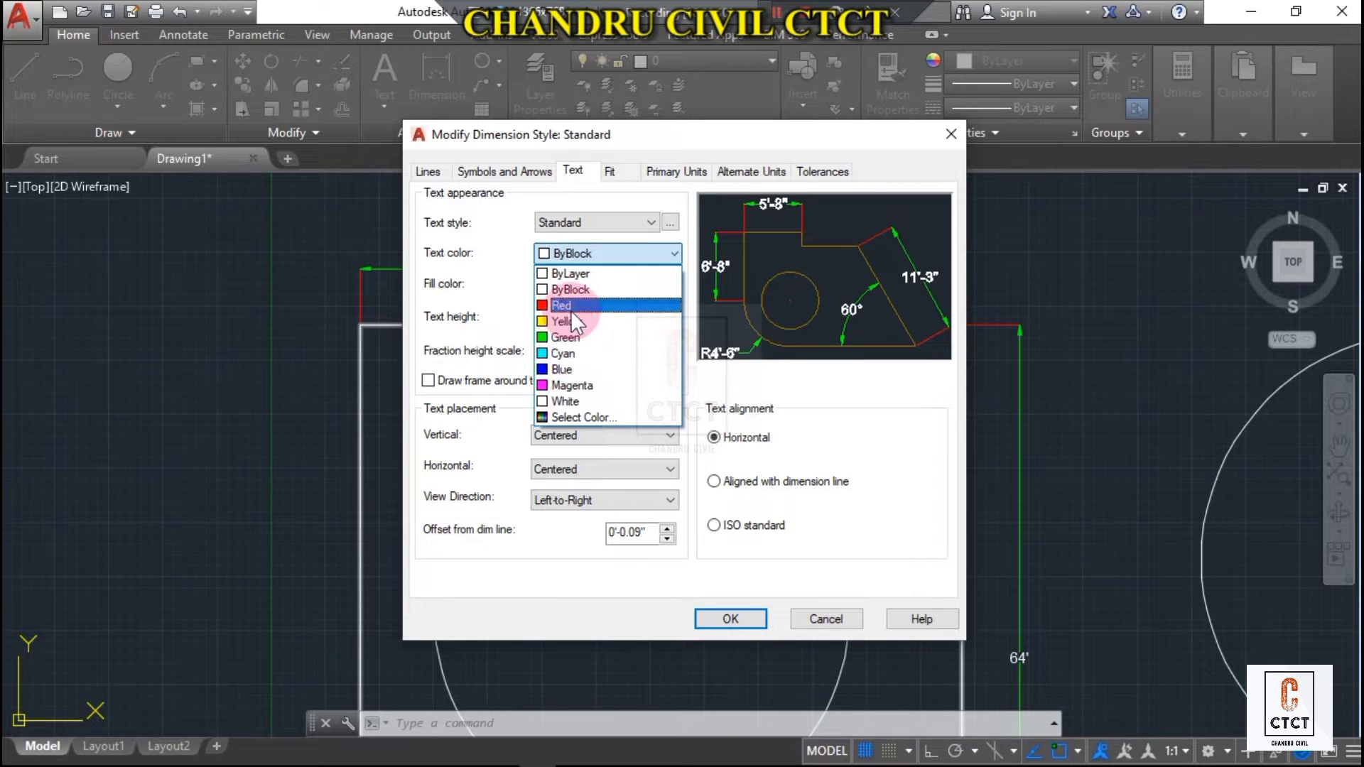
left_click(565, 322)
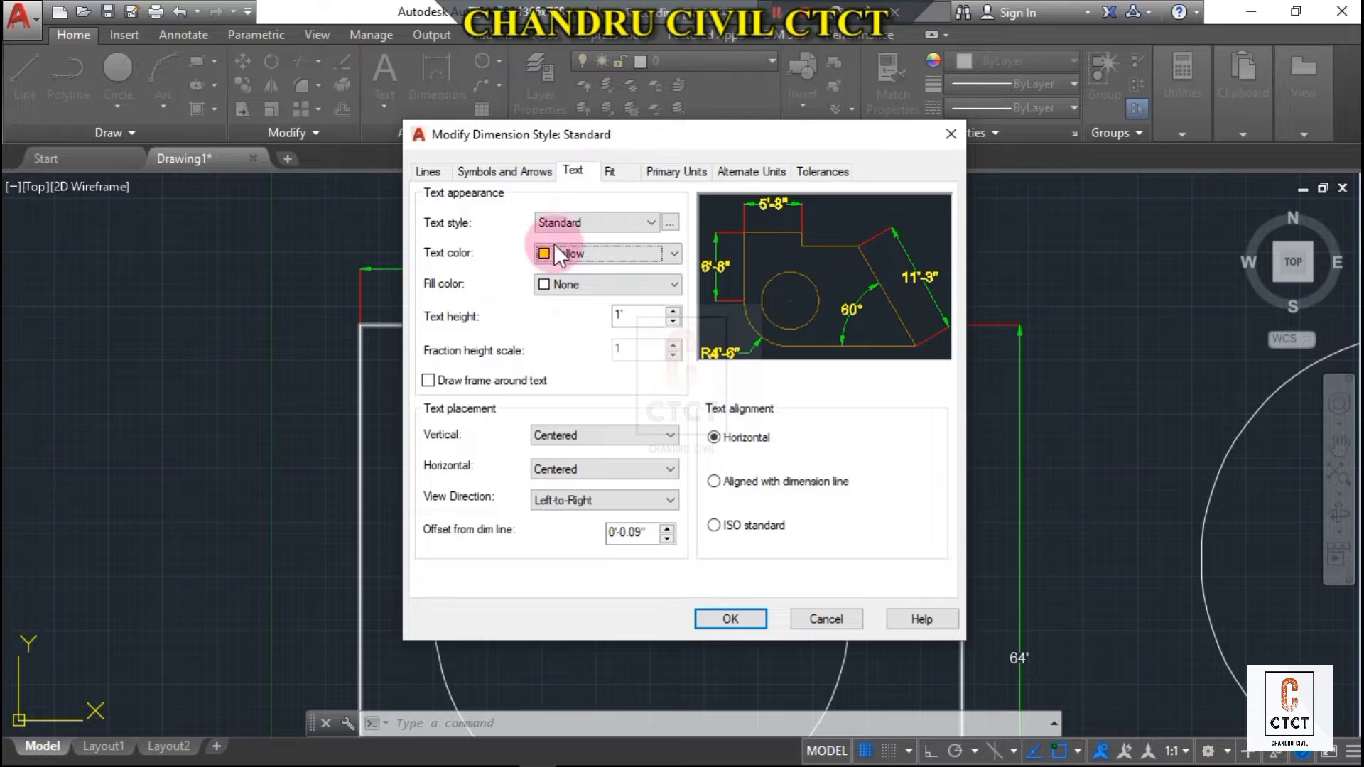
Step: Inspect the font choices of the Standard text style used by the dimensions
left_click(570, 223)
left_click(679, 211)
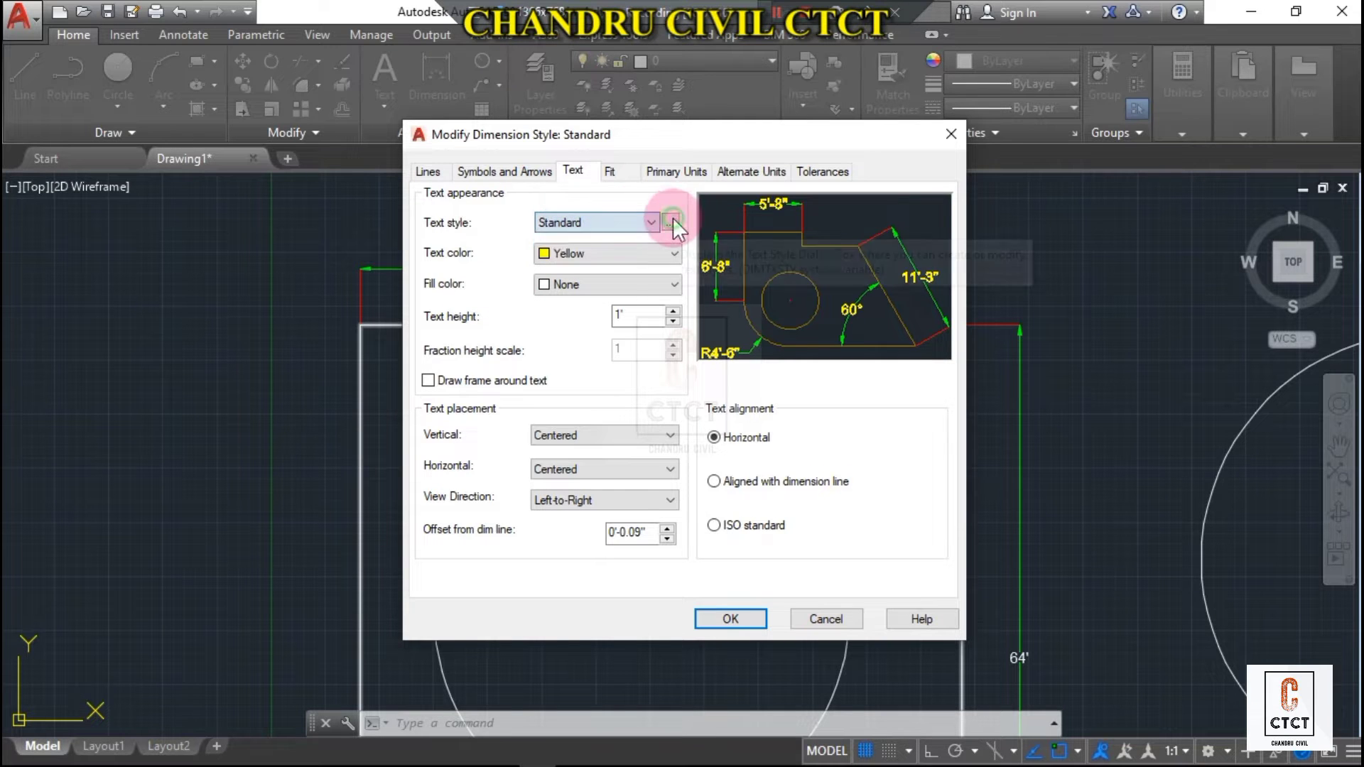
left_click(672, 218)
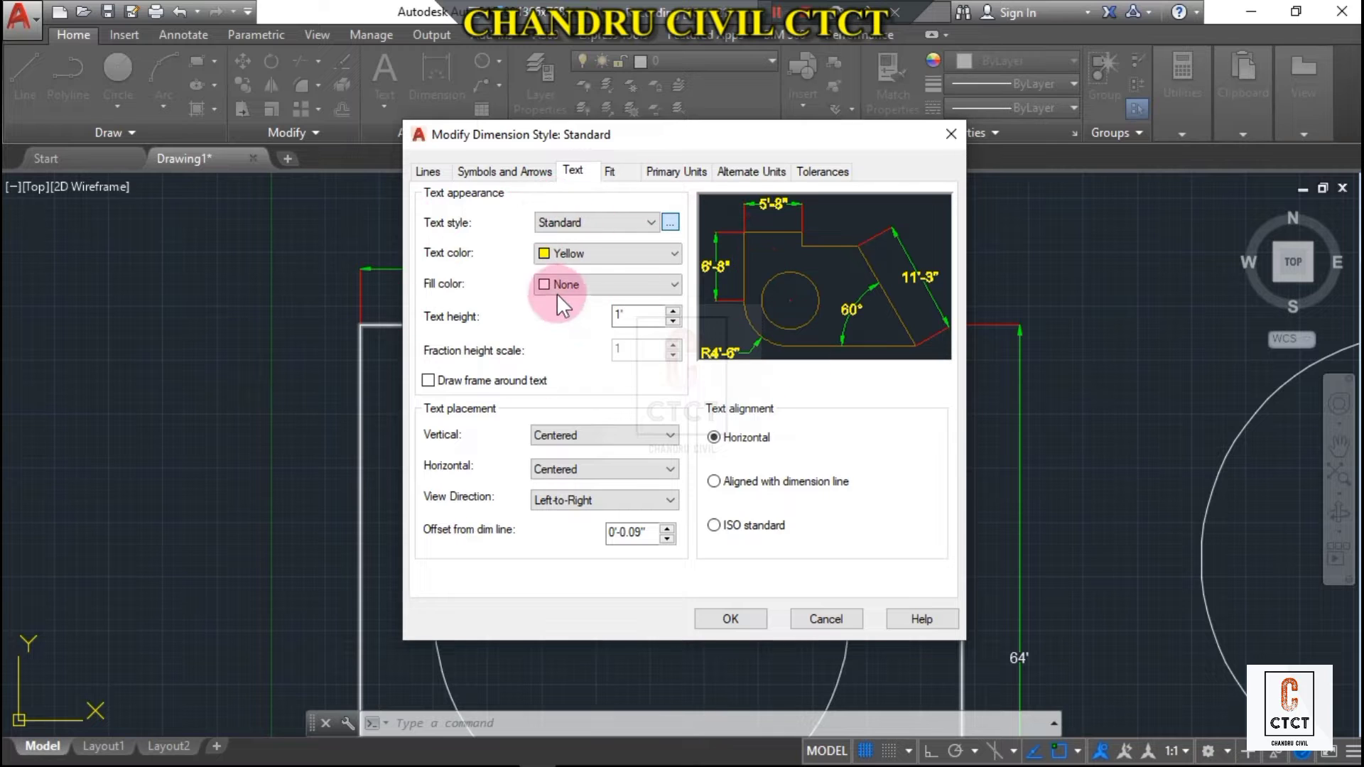
left_click(672, 291)
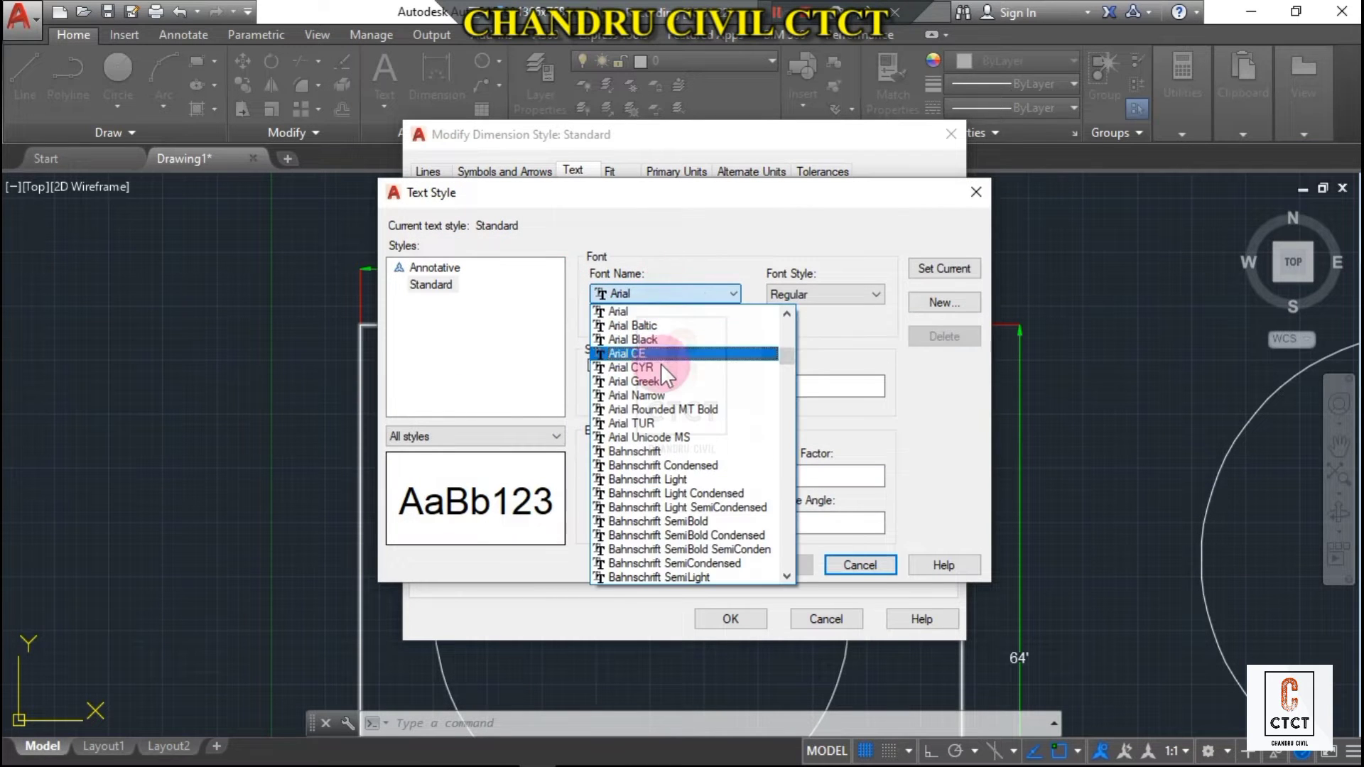
scroll(660, 364, "down", 7)
left_click(688, 237)
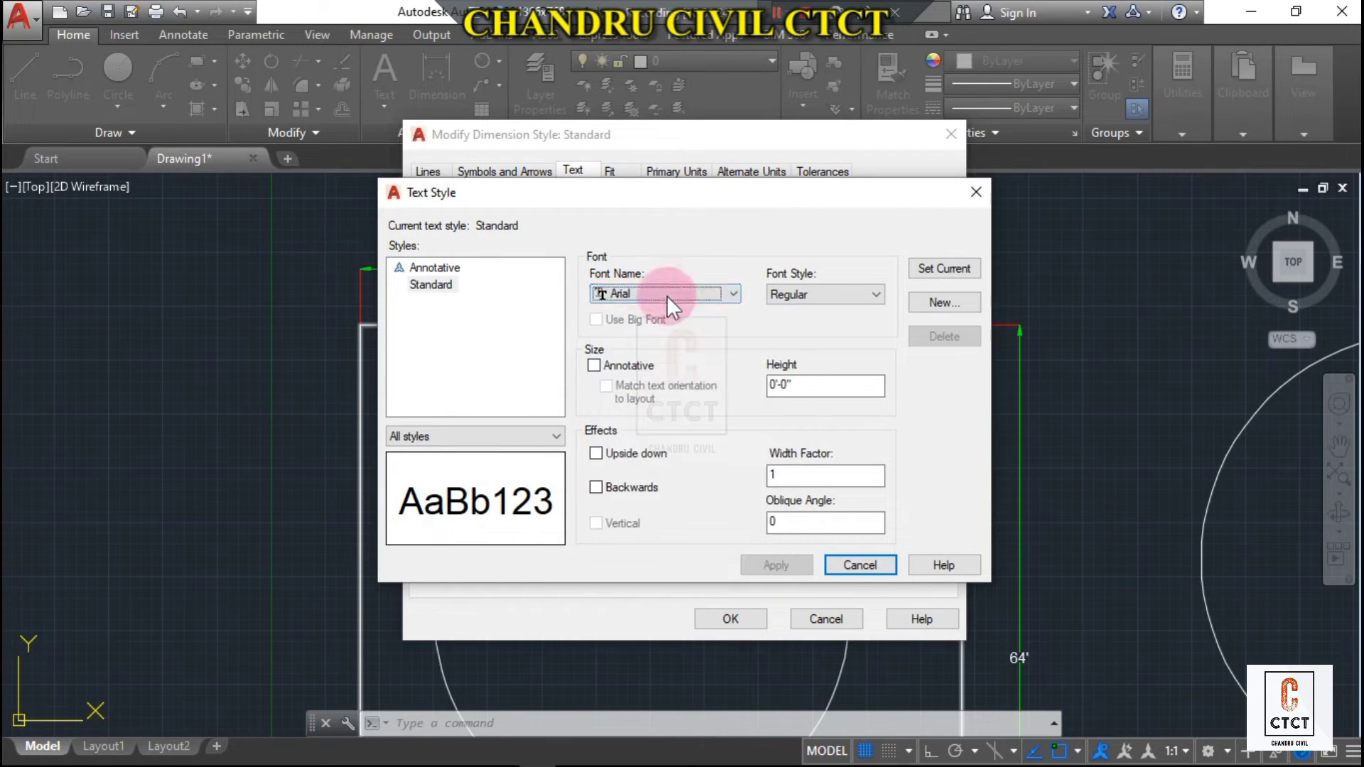
left_click(861, 564)
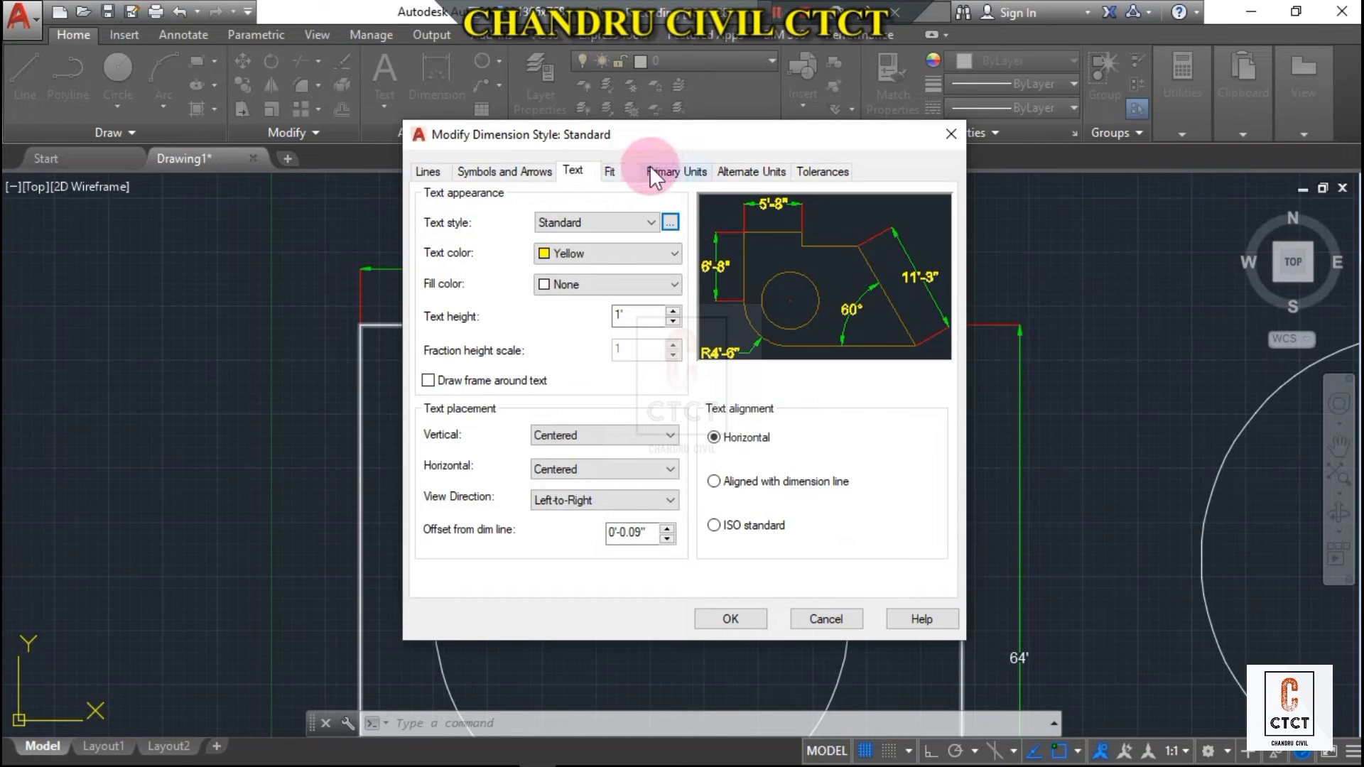
Step: Review the primary units and enable the display of alternate units in the Standard dimension style
left_click(652, 171)
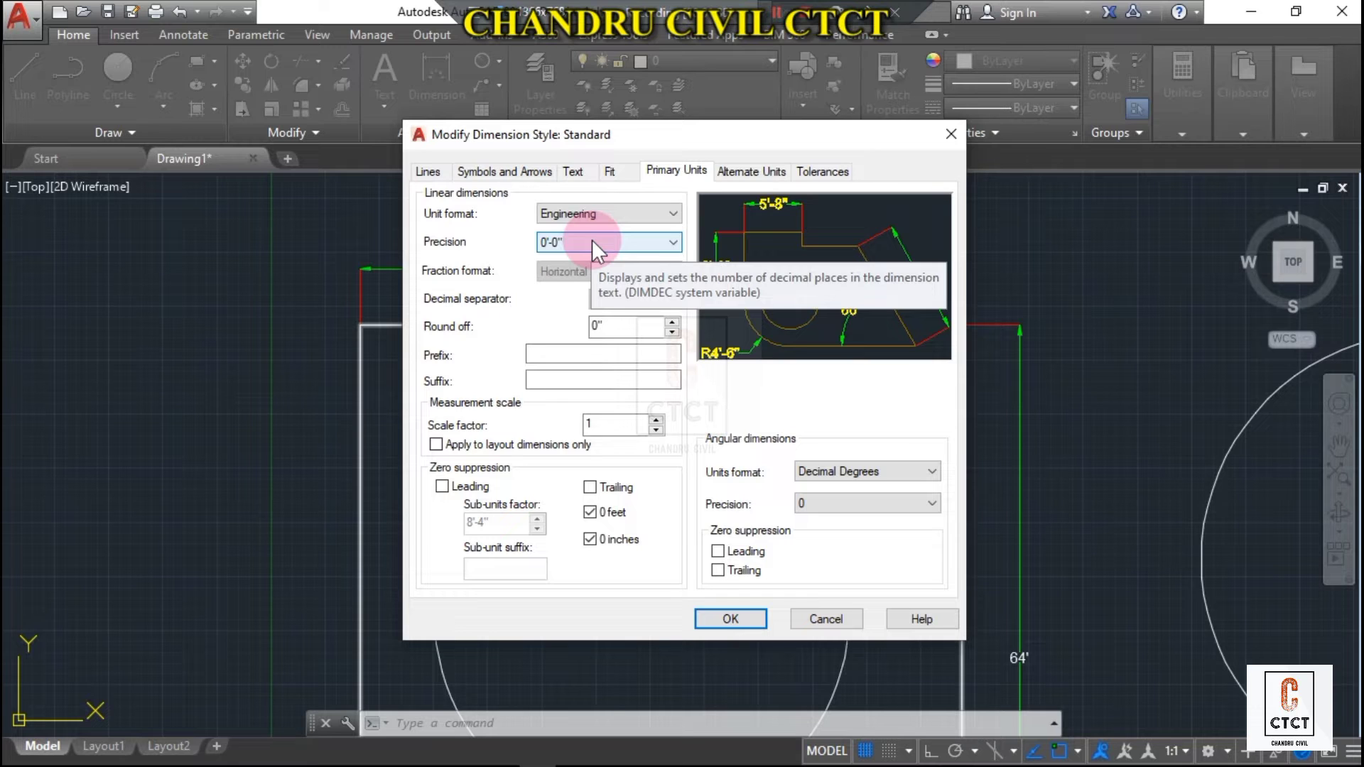
left_click(753, 172)
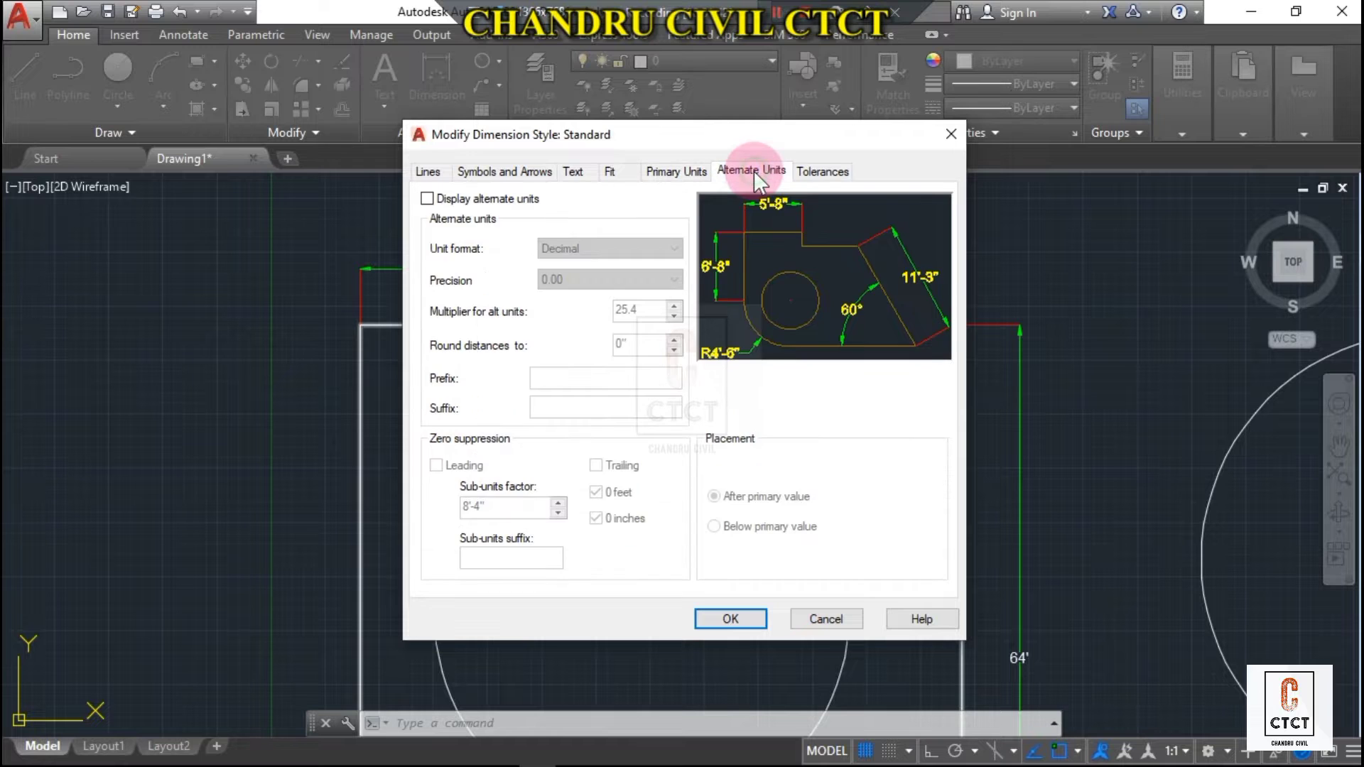
left_click(470, 194)
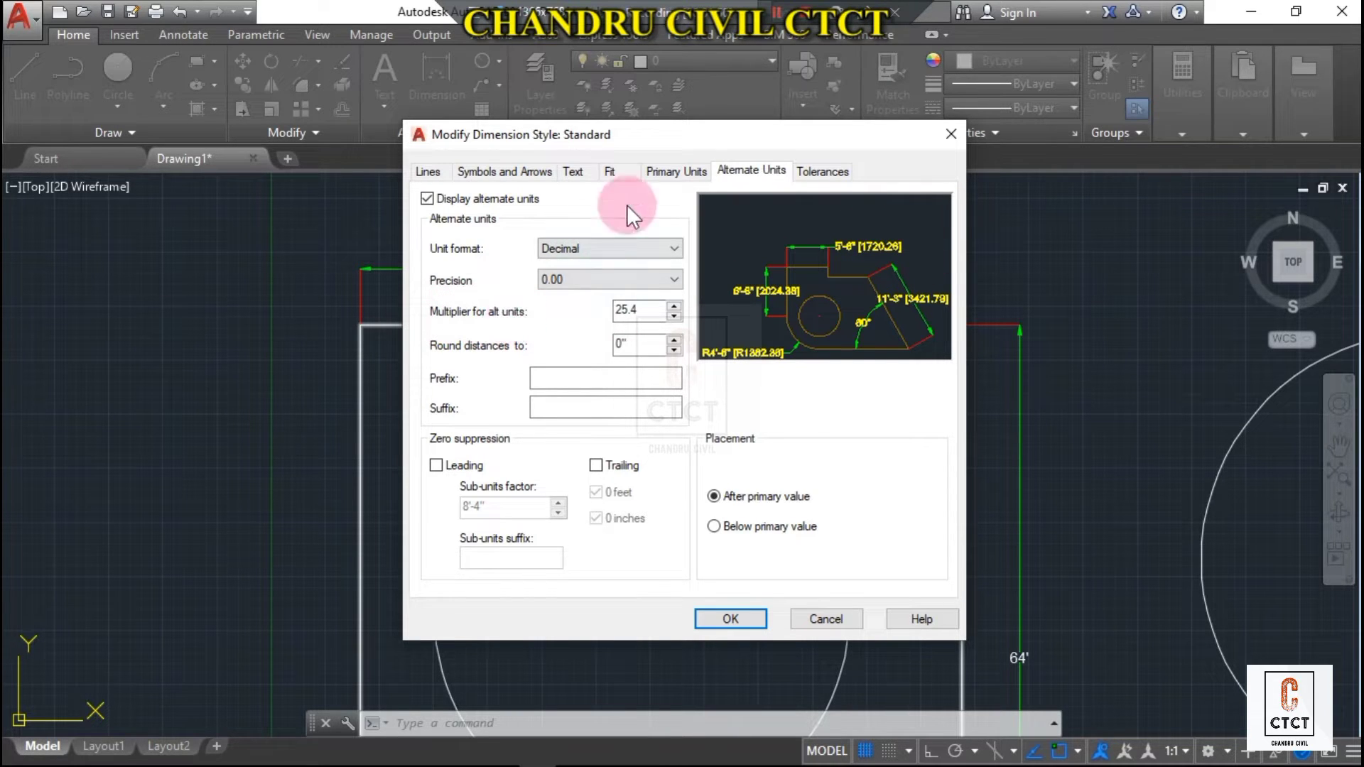
Step: Check the primary units' precision and set the multiplier for the alternate units to 0.254
left_click(668, 173)
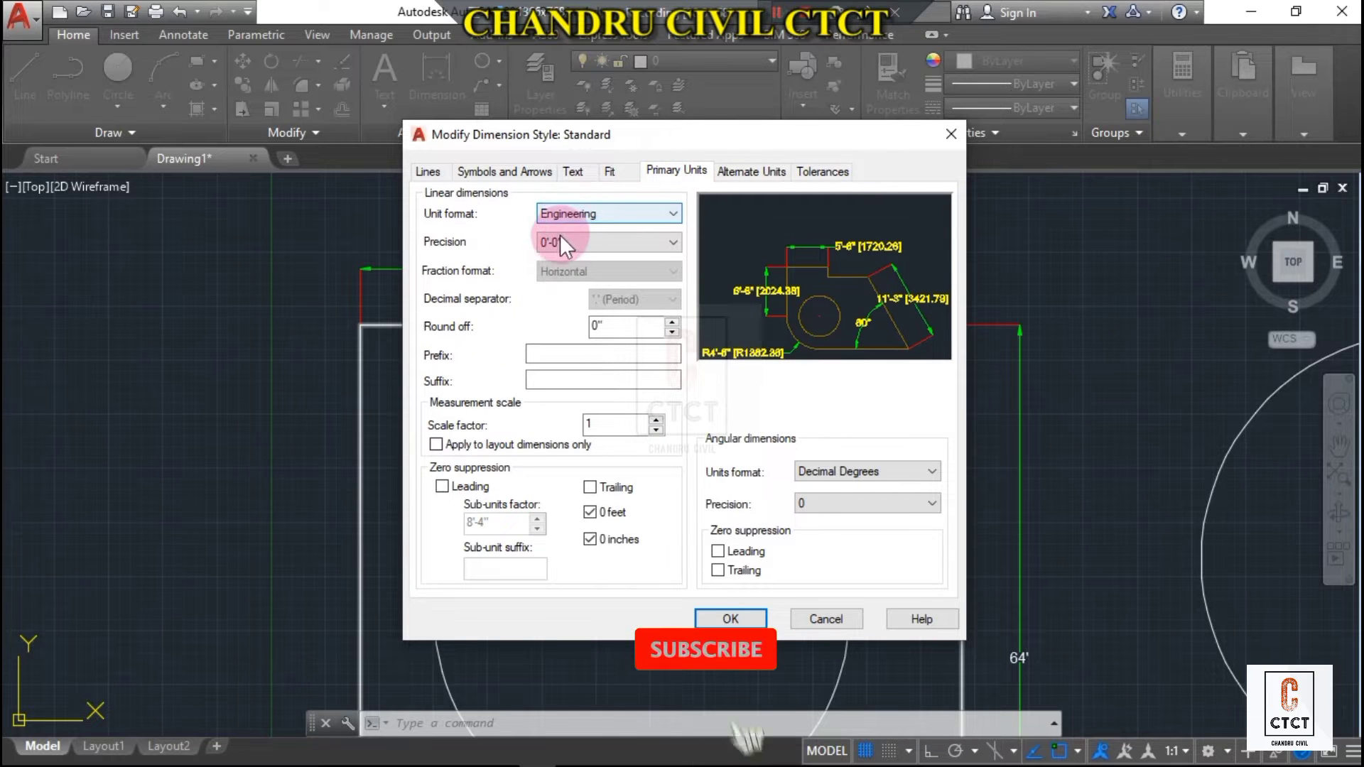
left_click(559, 242)
left_click(743, 172)
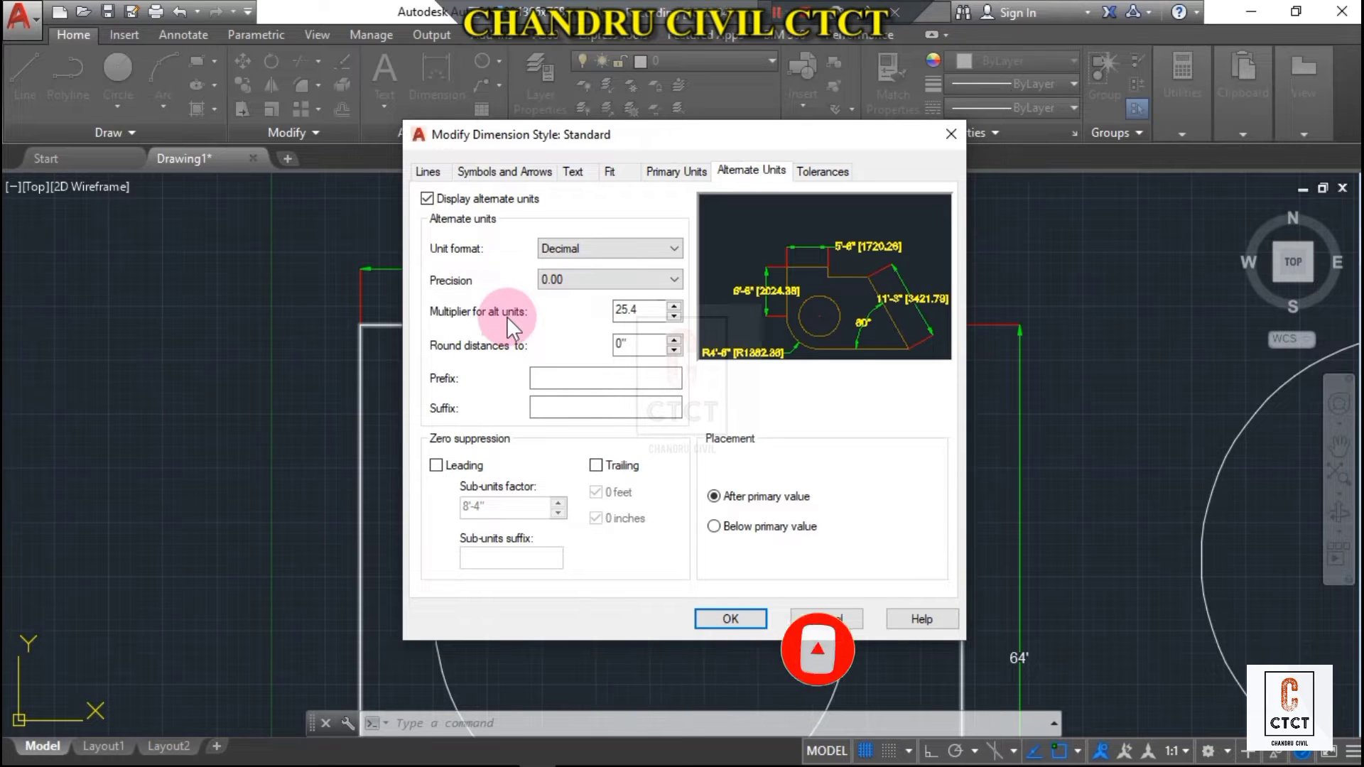
left_click(654, 310)
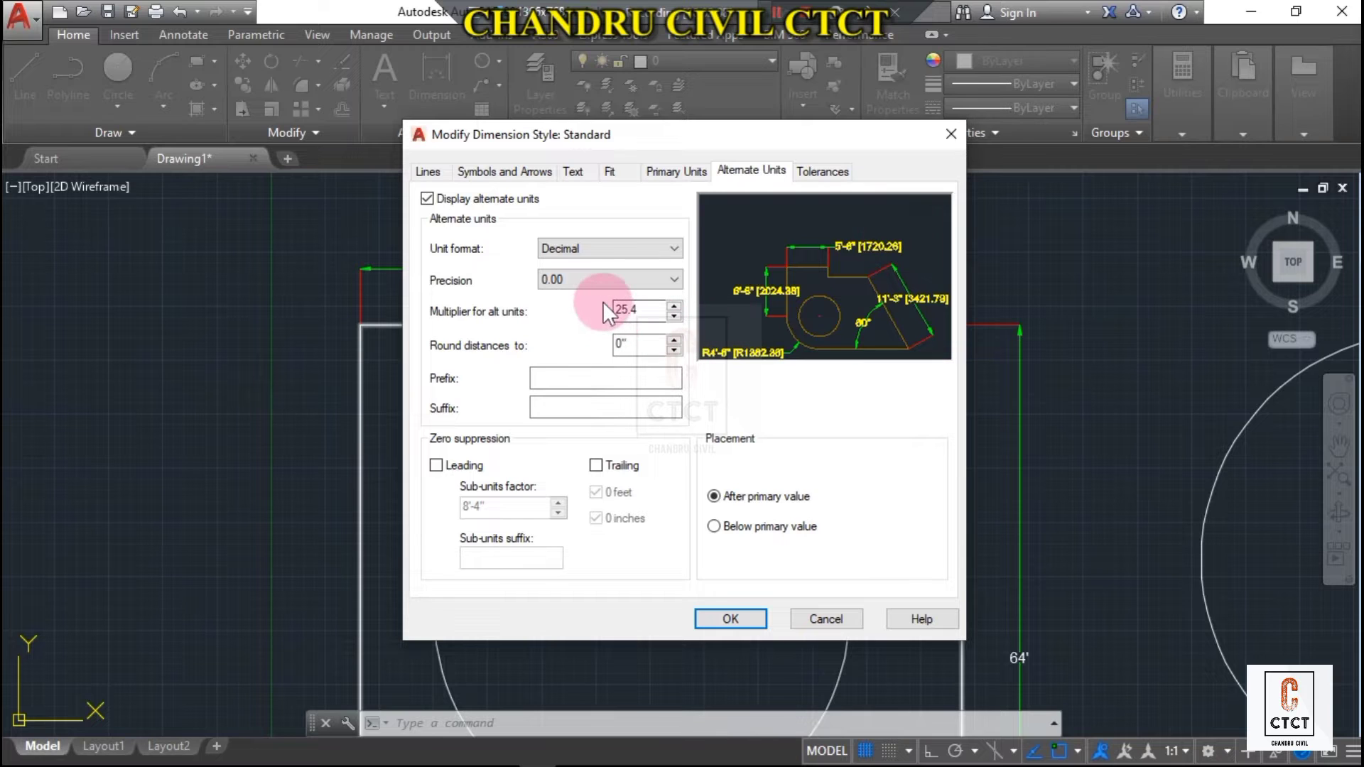
left_click(633, 310)
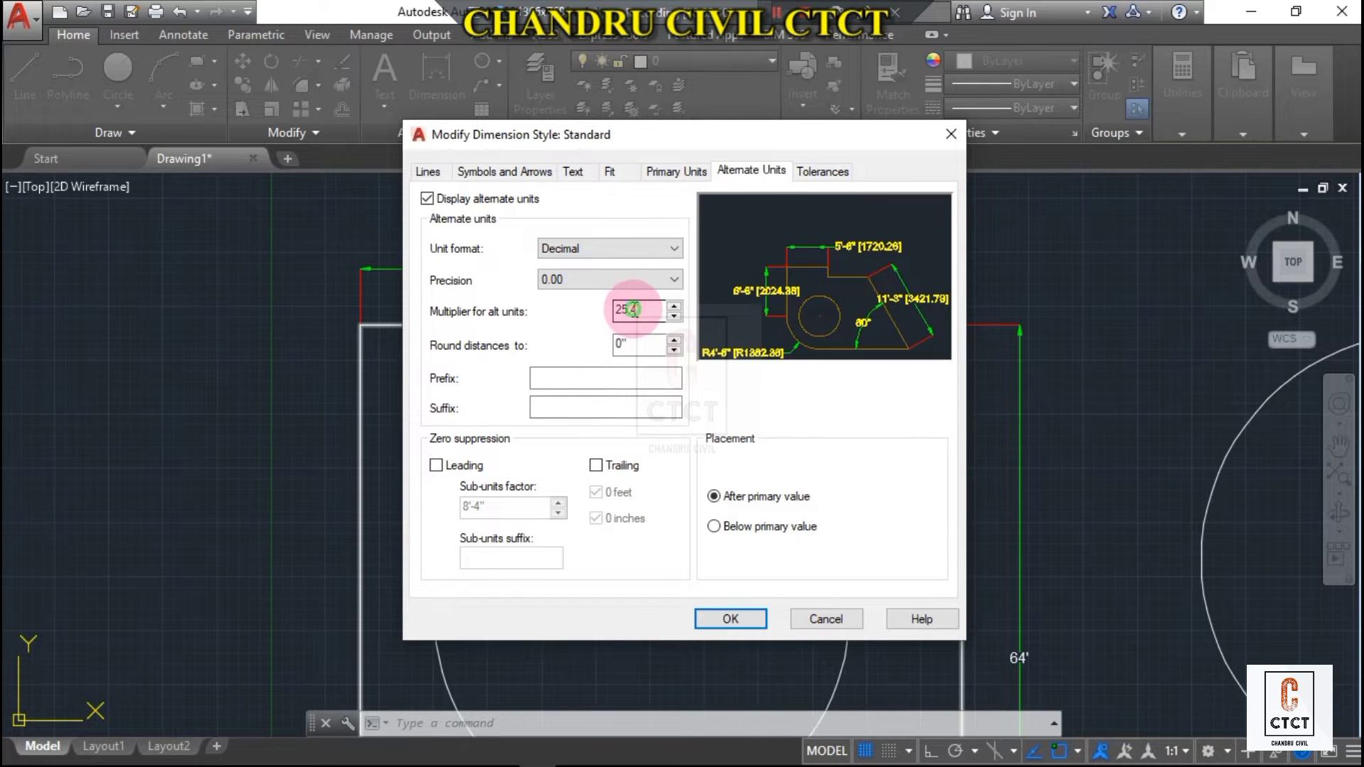
key("BackSpace")
left_click(624, 310)
type(".")
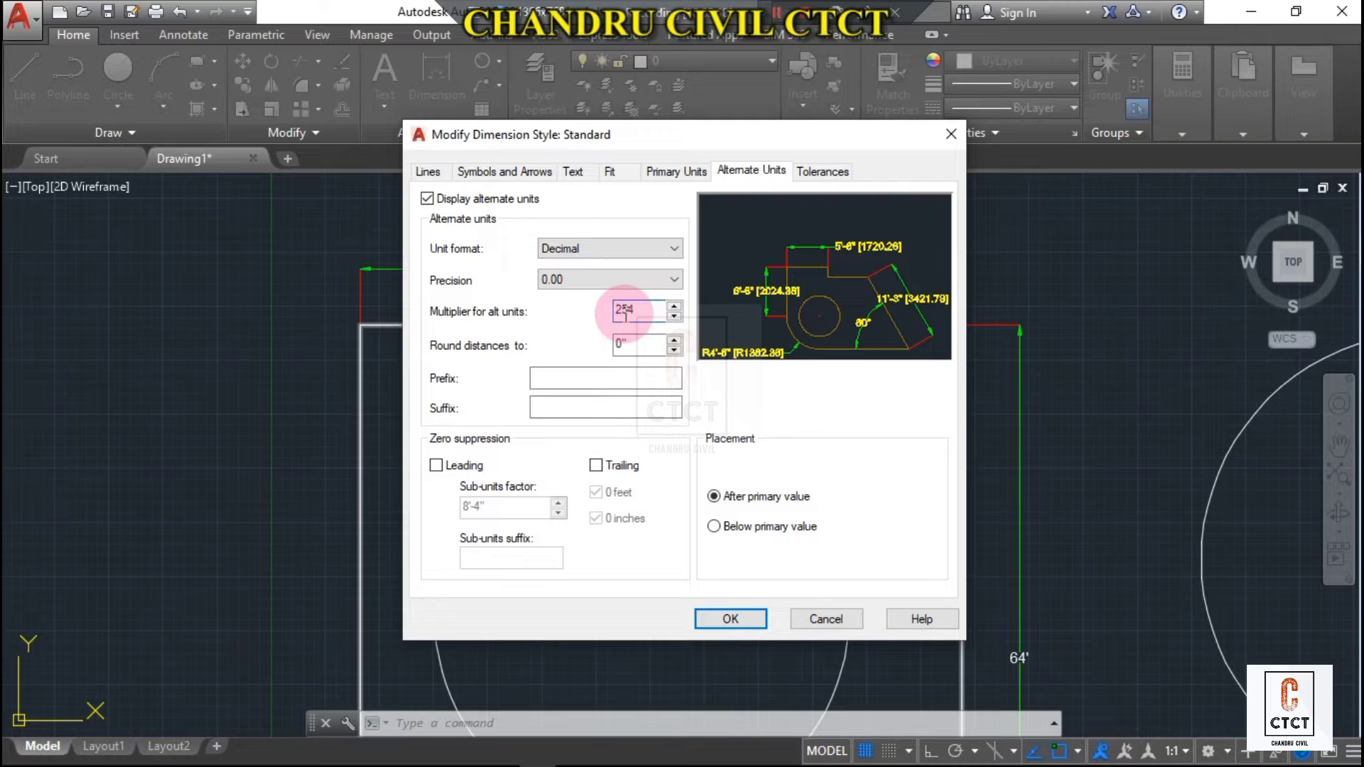
type("0.")
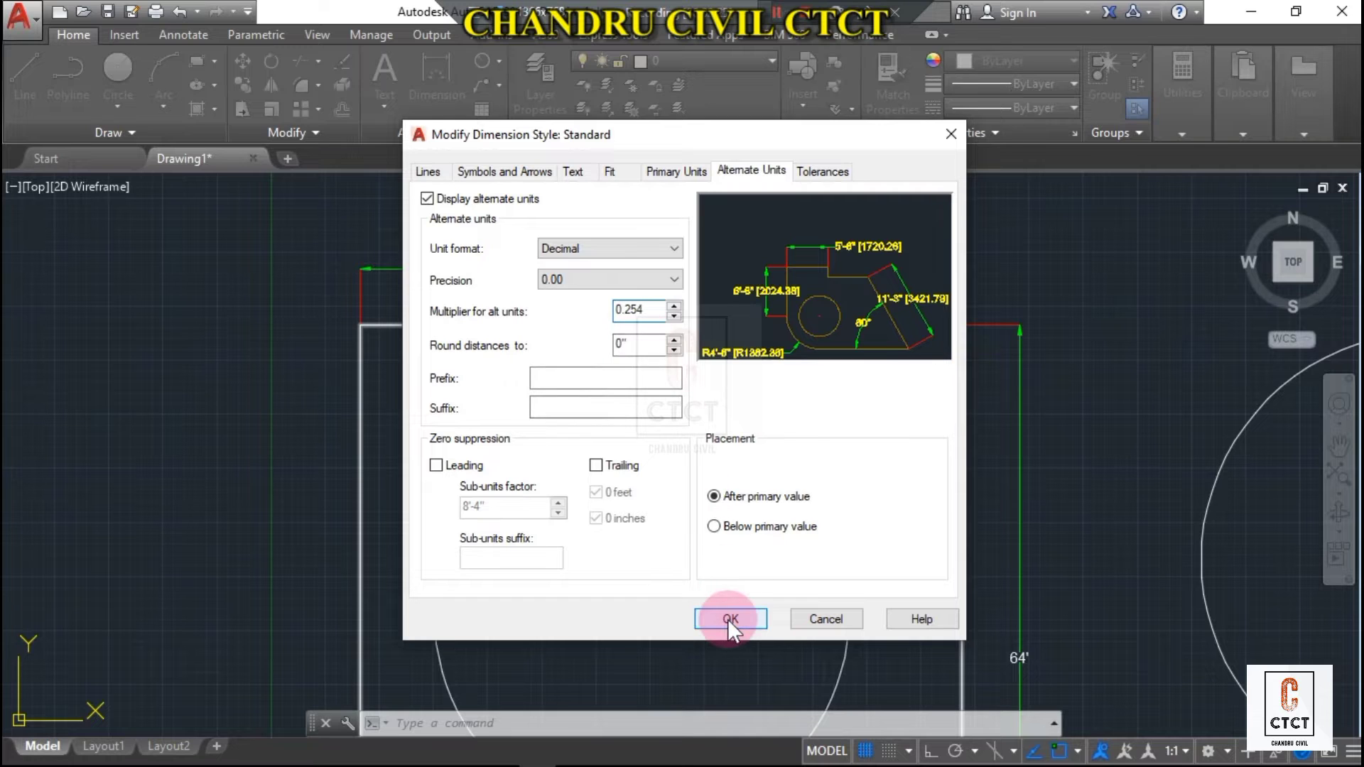
left_click(760, 37)
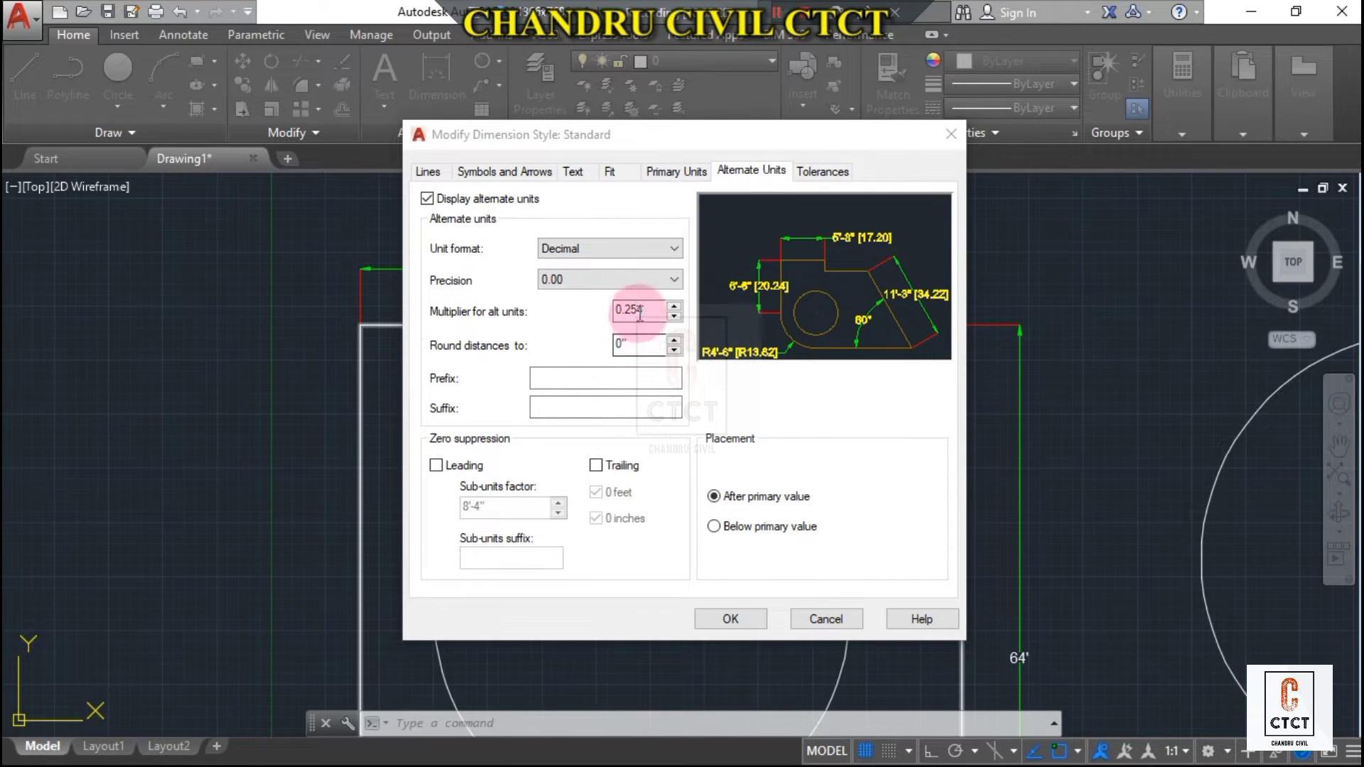
Step: Correct the multiplier for the alternate units to 0.0254 and refresh the dimension preview
left_click(629, 313)
type("0")
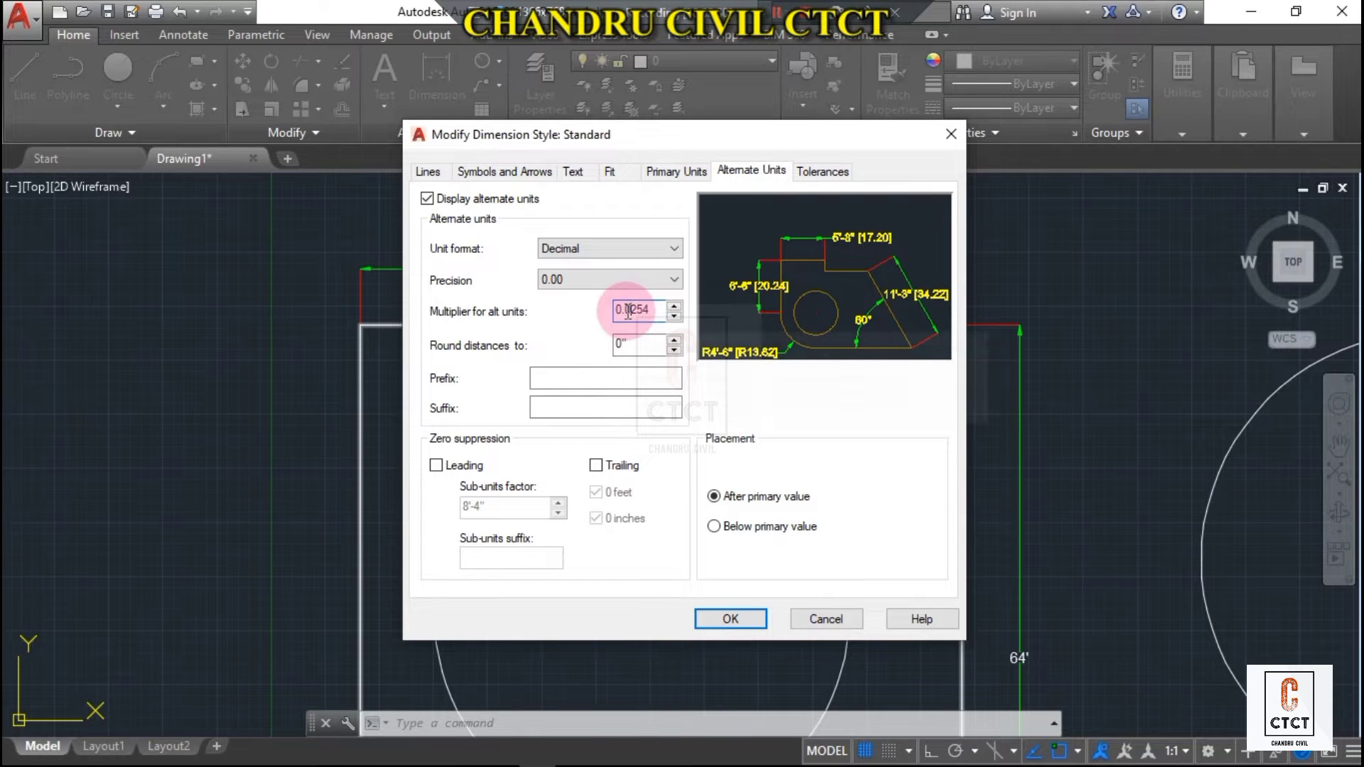
left_click(658, 313)
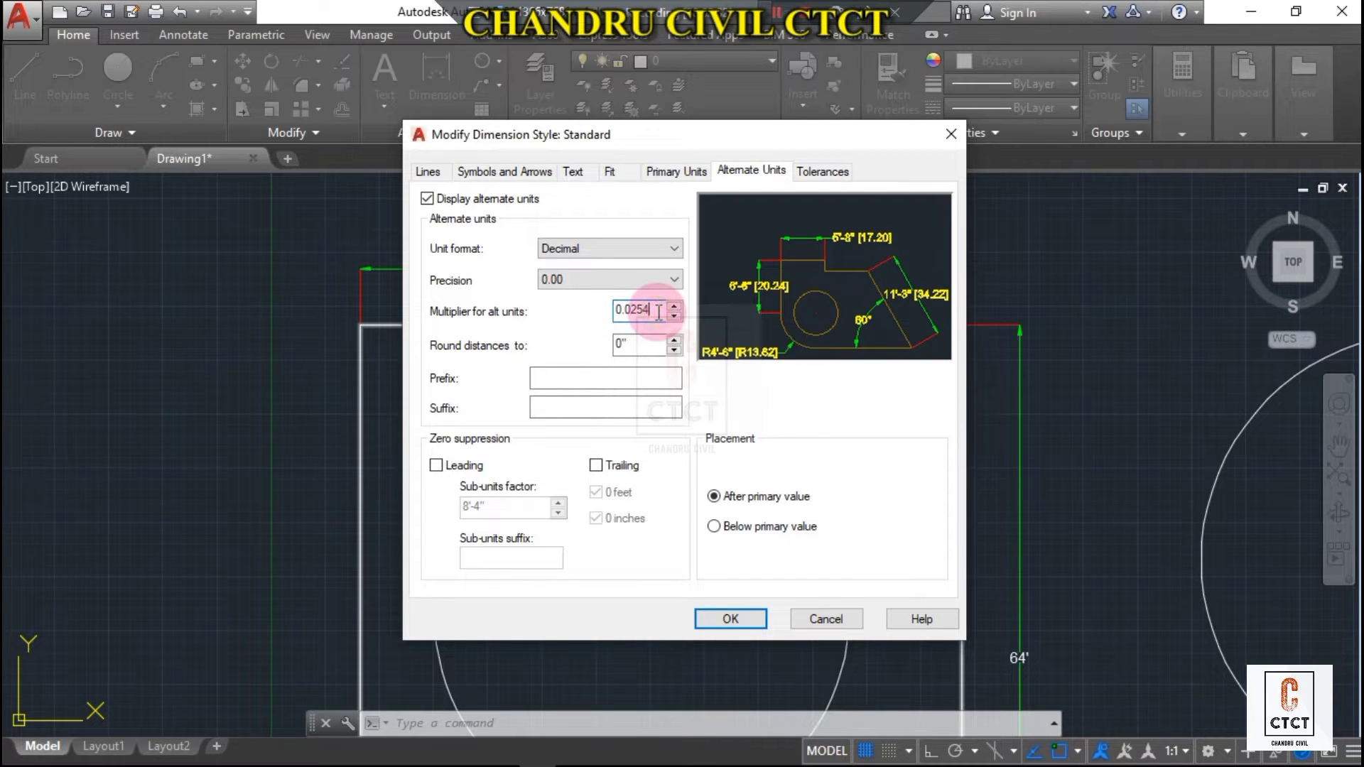
left_click(904, 231)
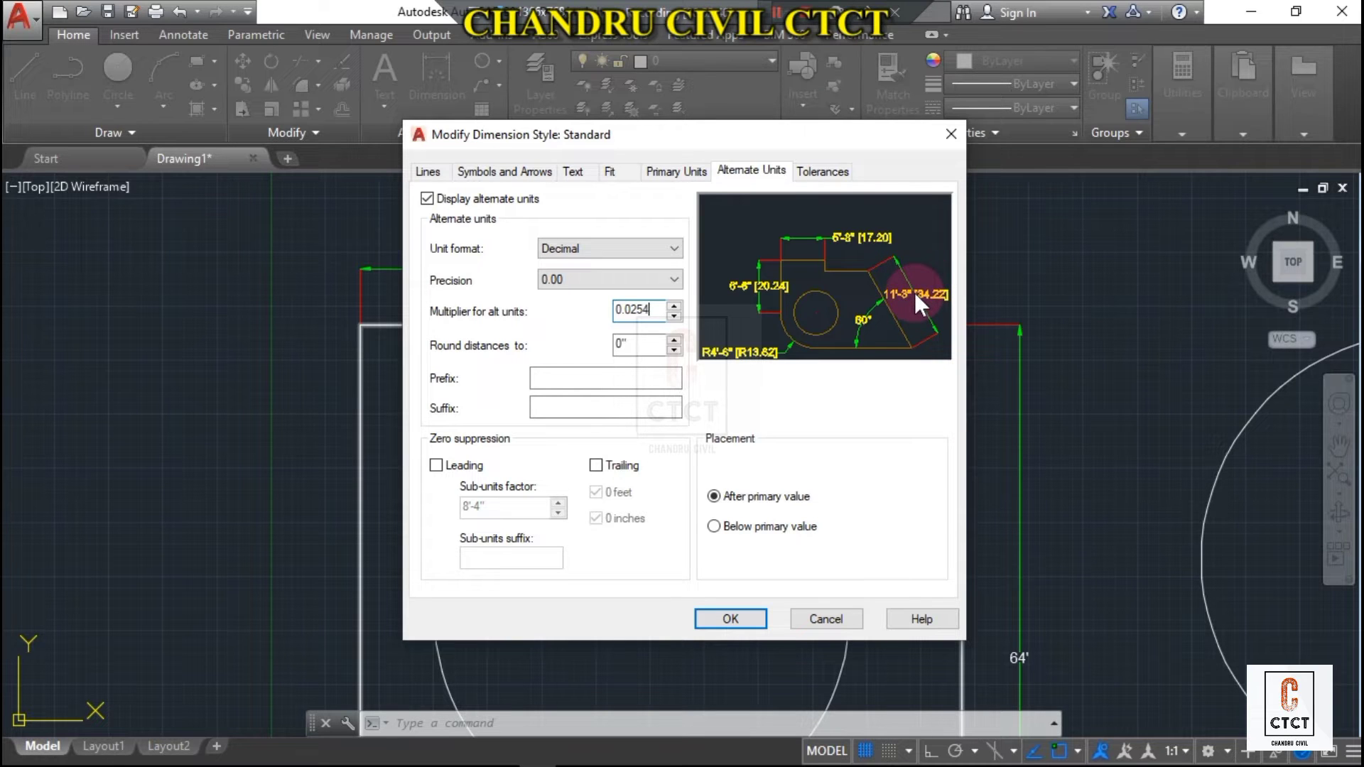
Step: Recheck the primary units and set the precision of the alternate units to 0.0
left_click(680, 172)
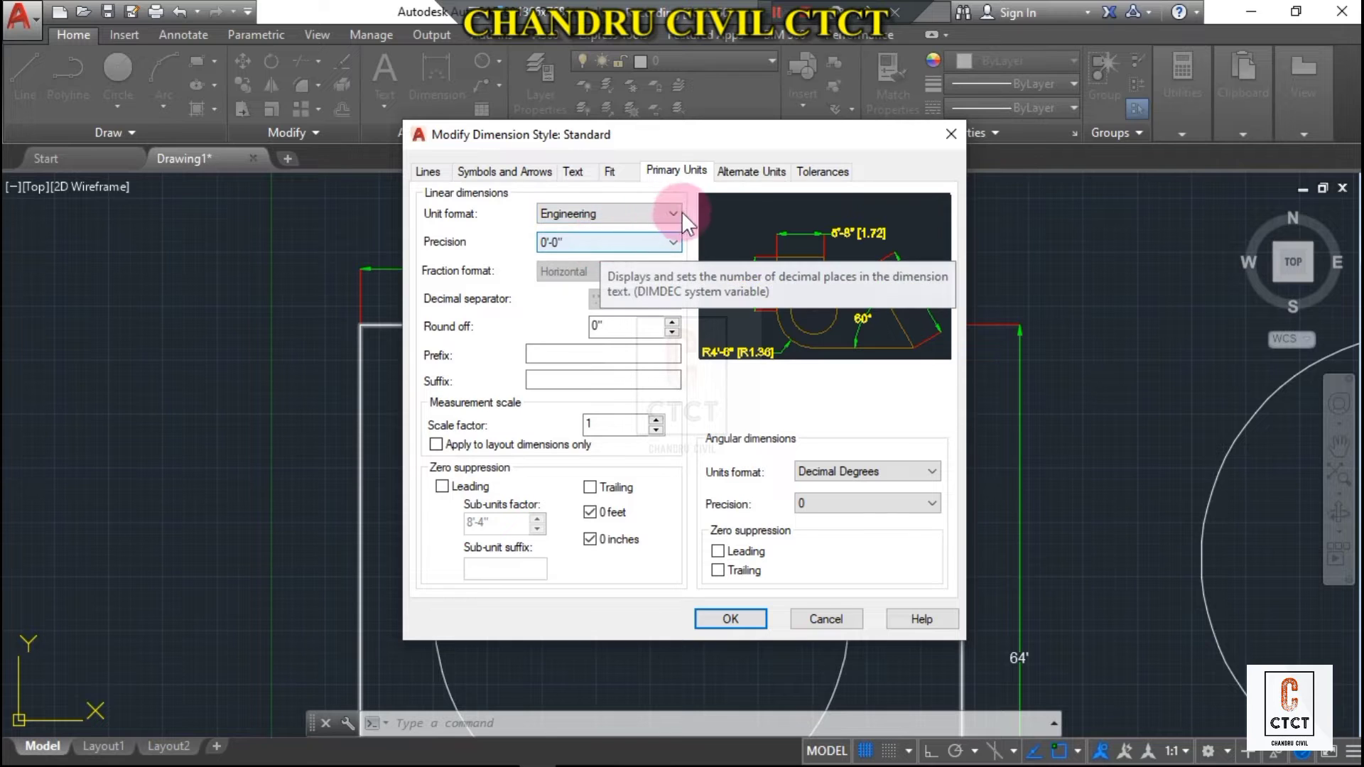
left_click(725, 173)
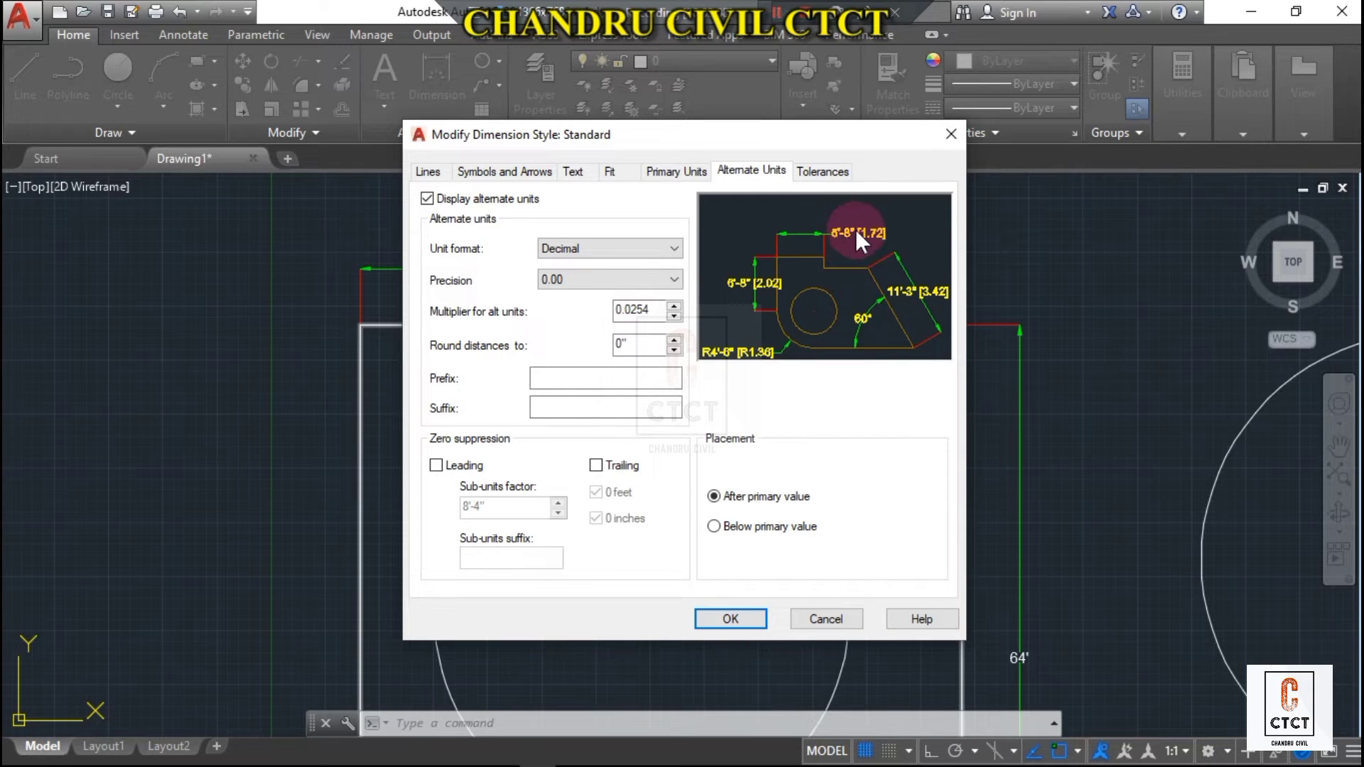
left_click(610, 279)
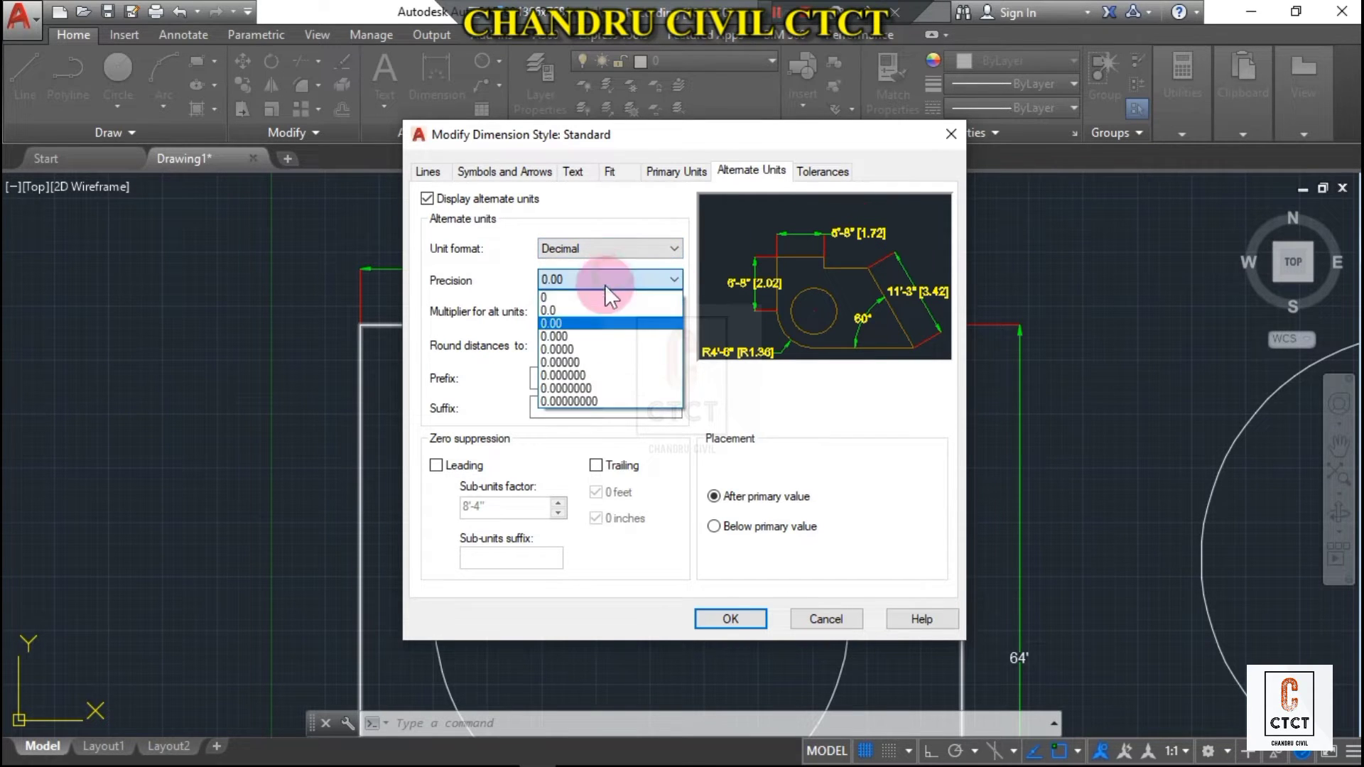
left_click(591, 308)
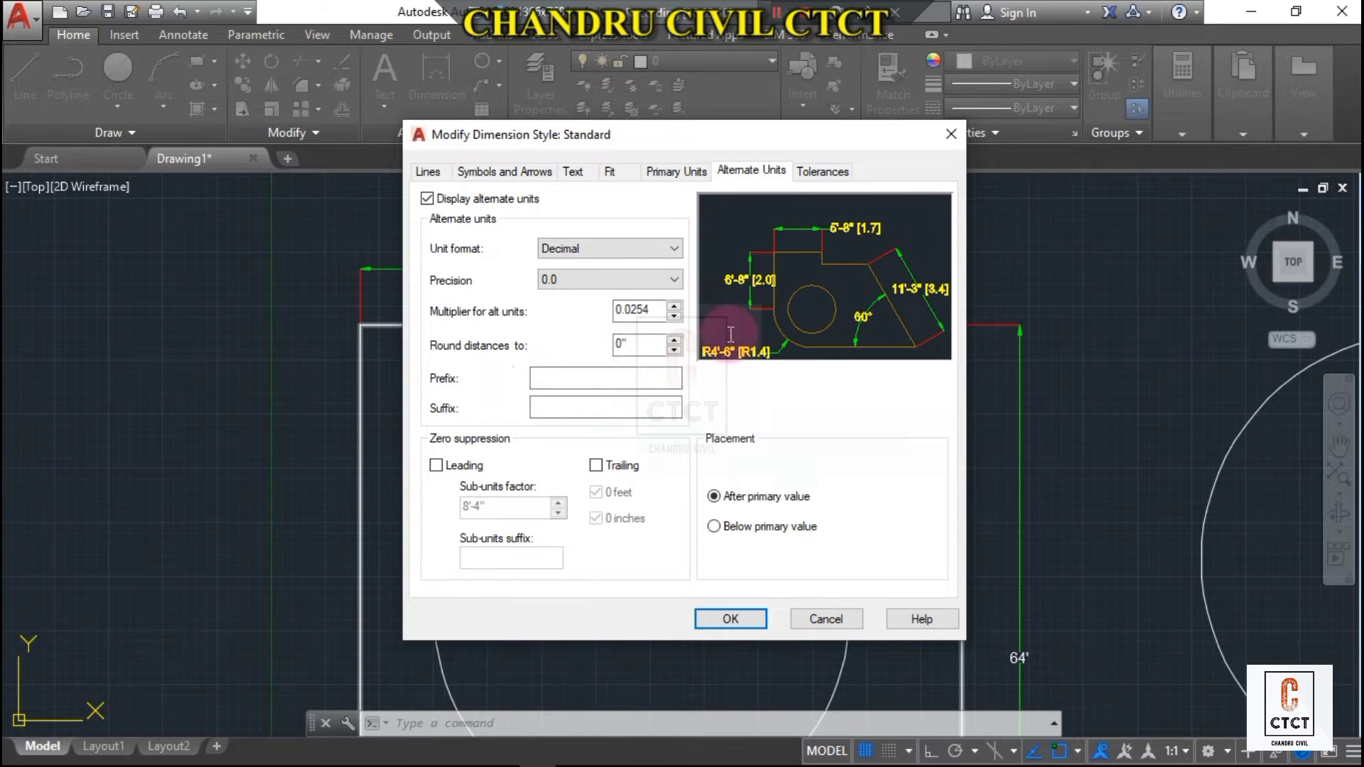
Step: Set the suffix of the alternate units to a lowercase m and refresh the dimension preview
left_click(568, 403)
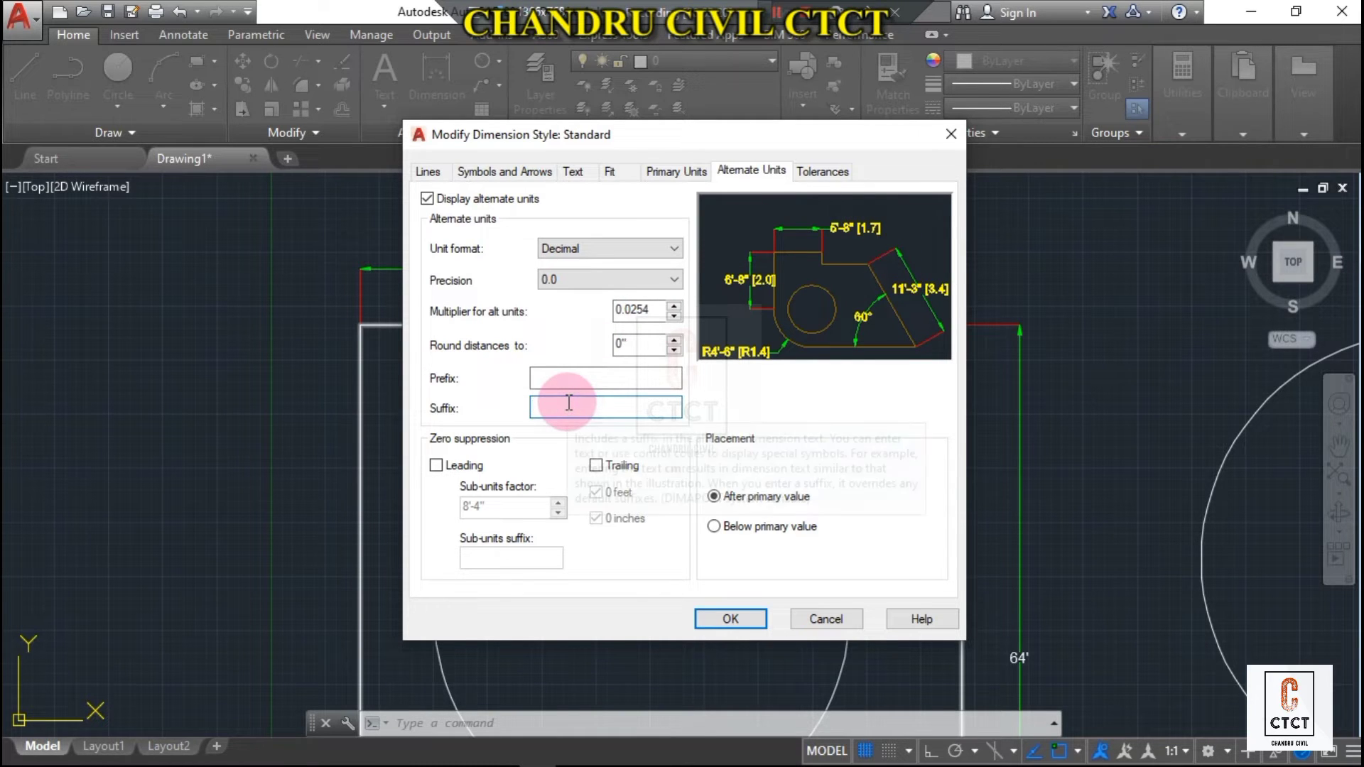
type("M")
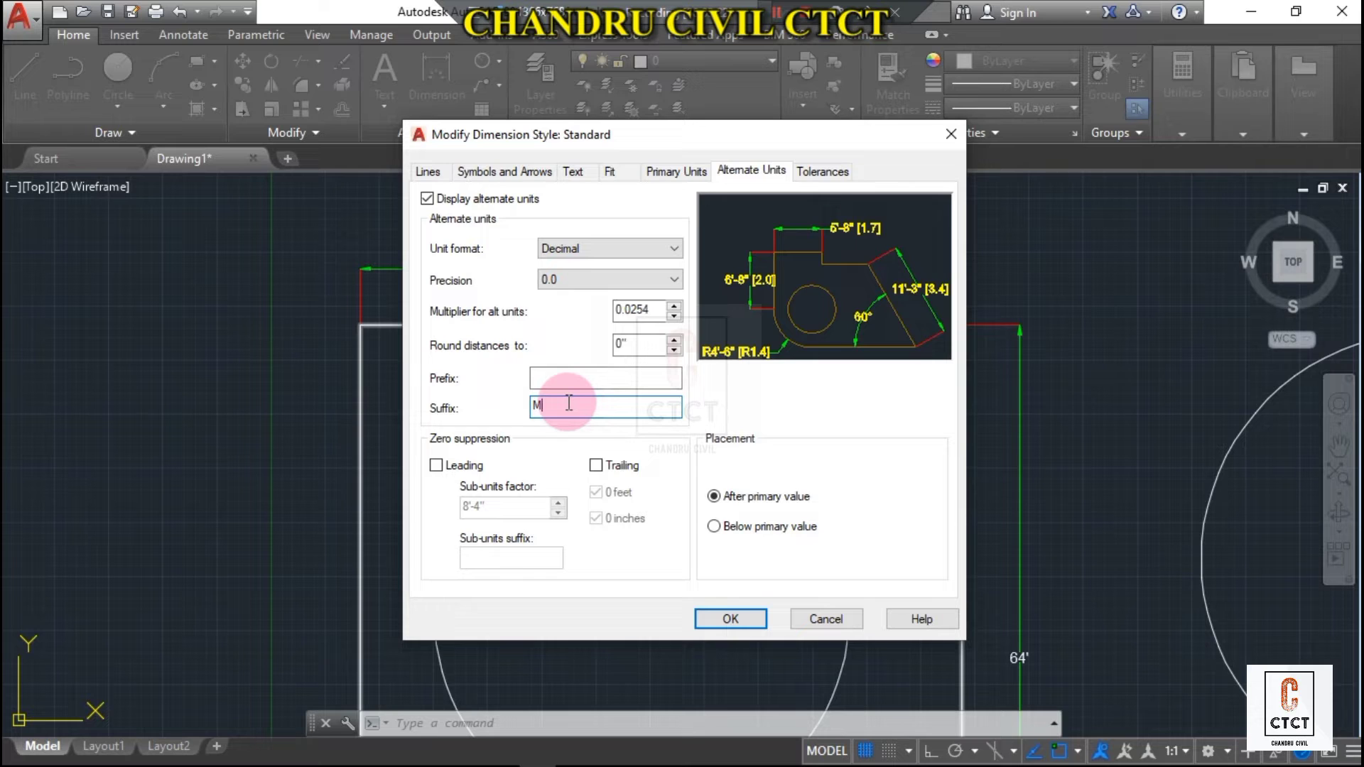
key("BackSpace")
type("m")
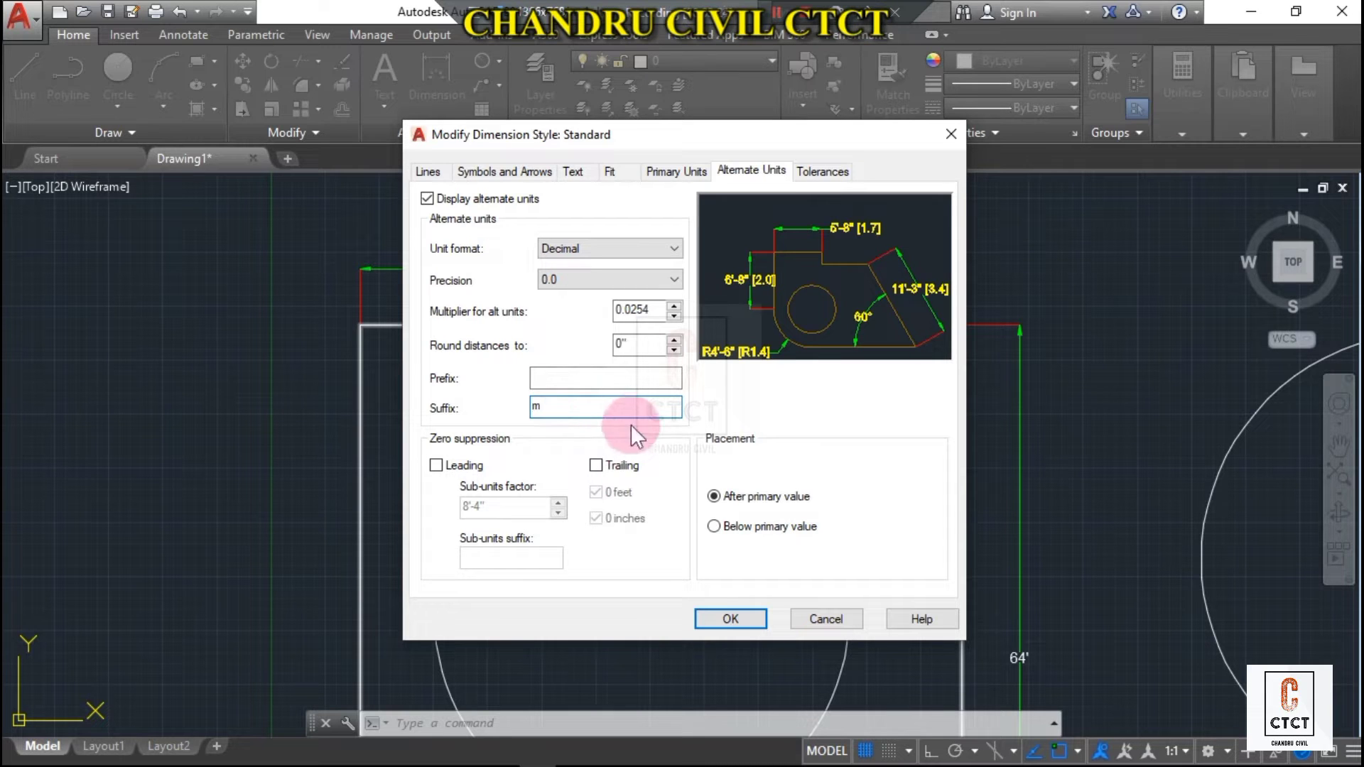
left_click(624, 380)
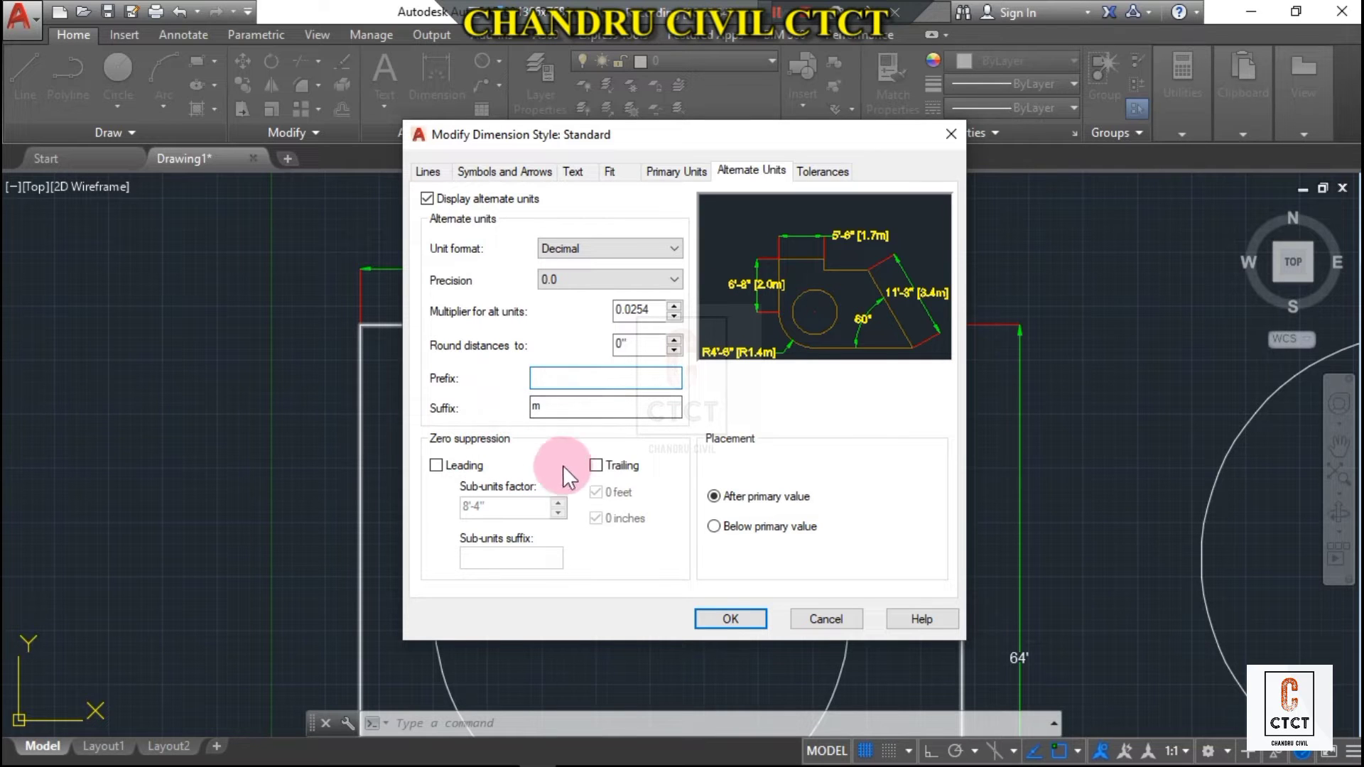
Step: Suppress both leading and trailing zeros in the alternate units, comparing the preview with and without trailing zeros
left_click(436, 466)
left_click(611, 461)
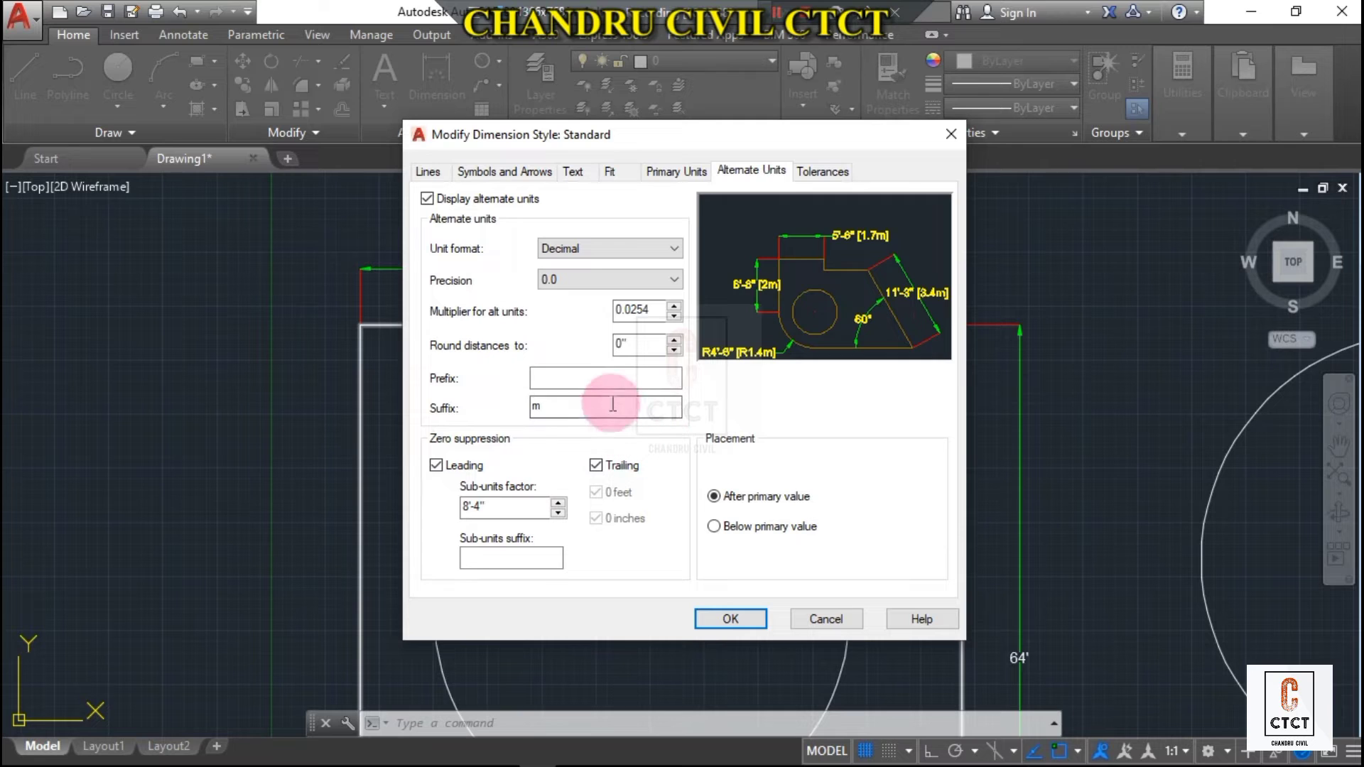
left_click(608, 375)
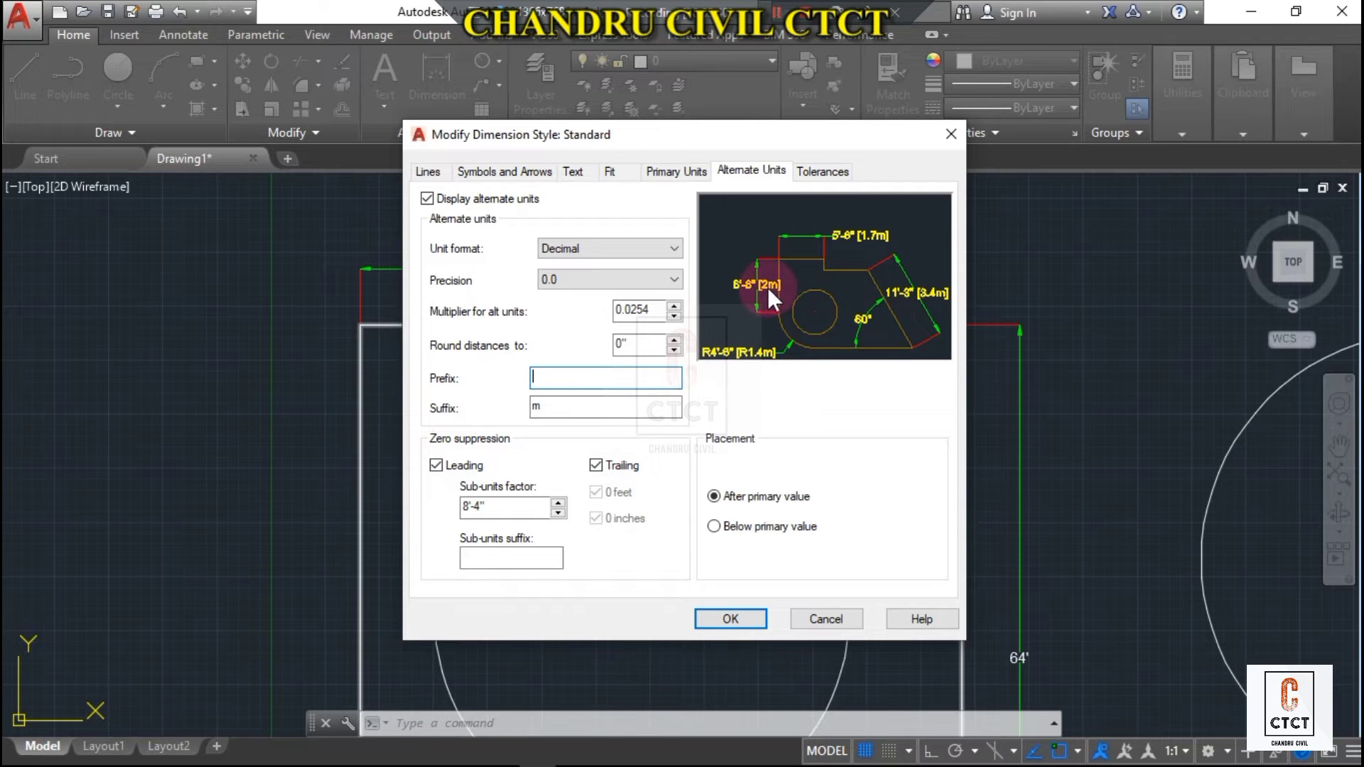
left_click(609, 464)
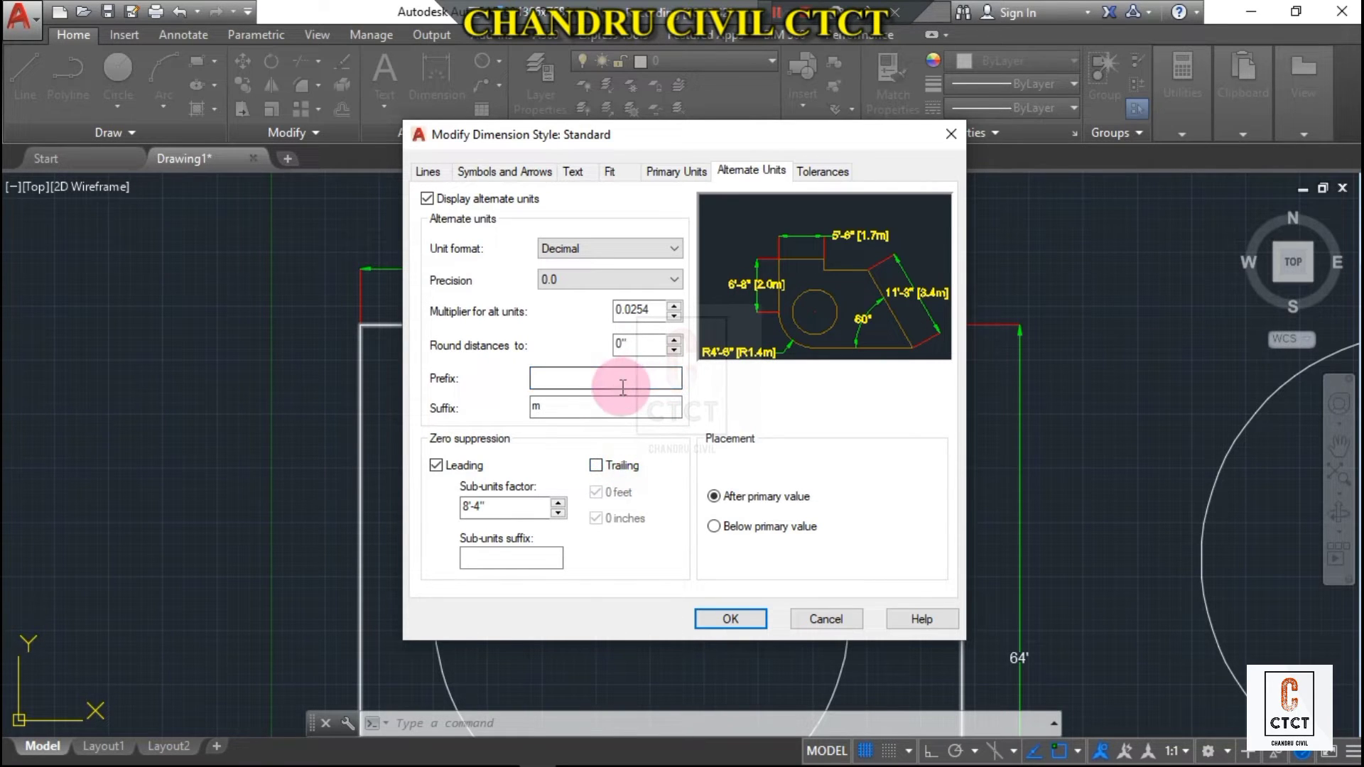
left_click(619, 466)
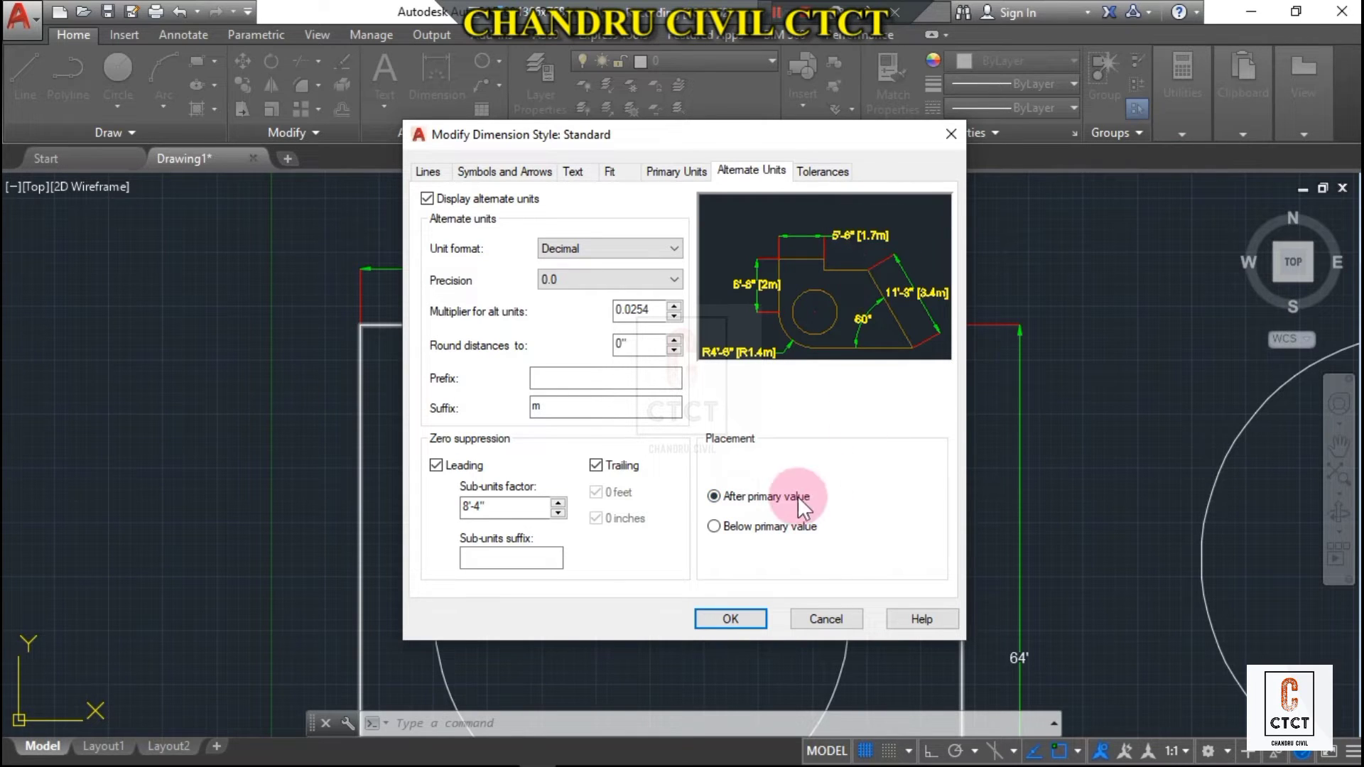
Step: Compare both alternate-unit placements, keep After primary value, and save the Standard style as the current dimension style
left_click(772, 527)
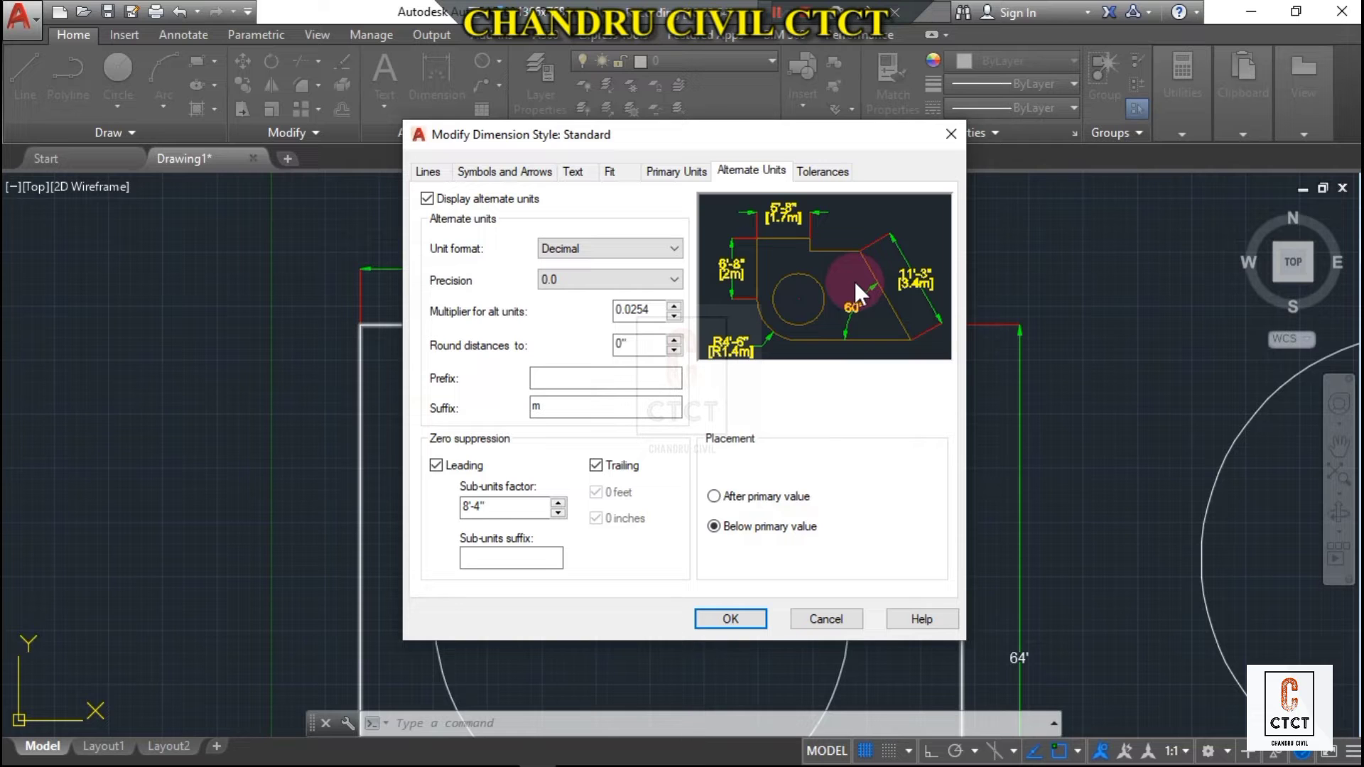
left_click(747, 500)
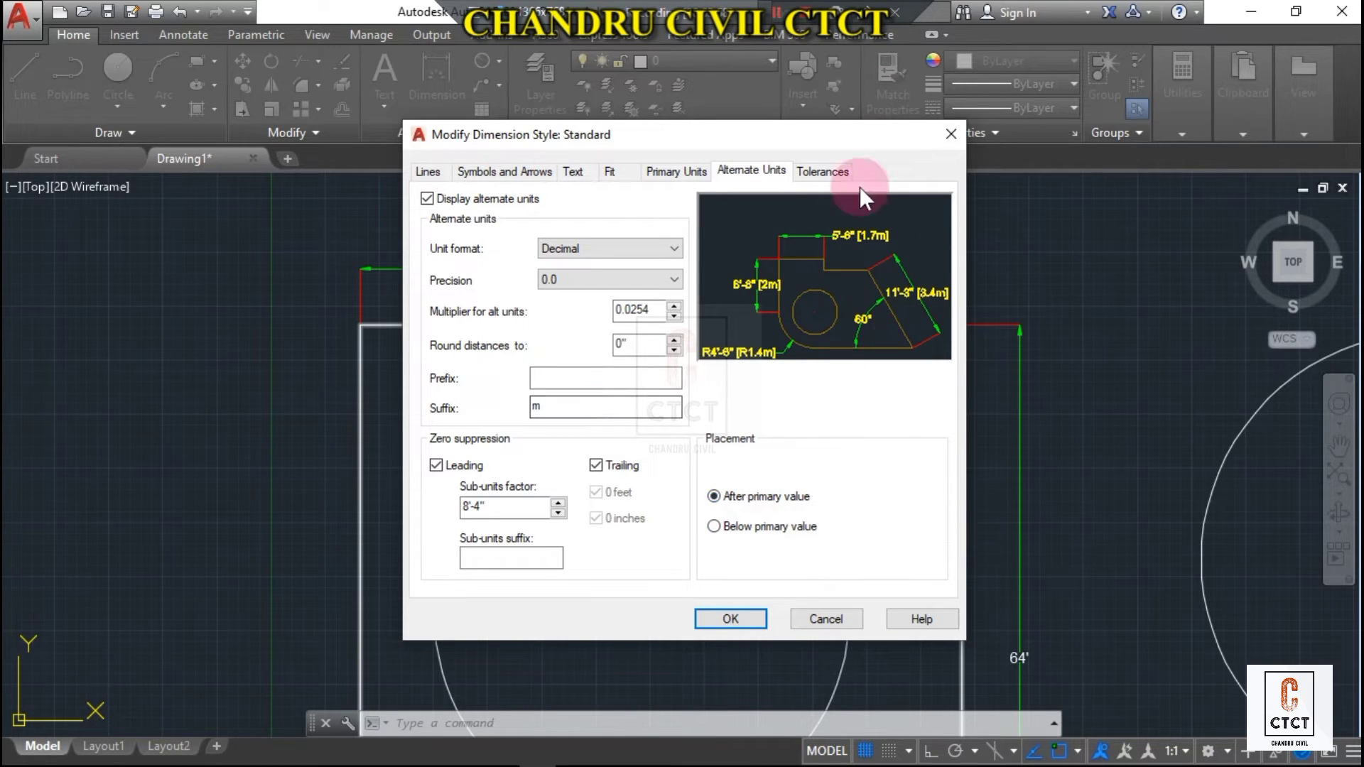
left_click(735, 613)
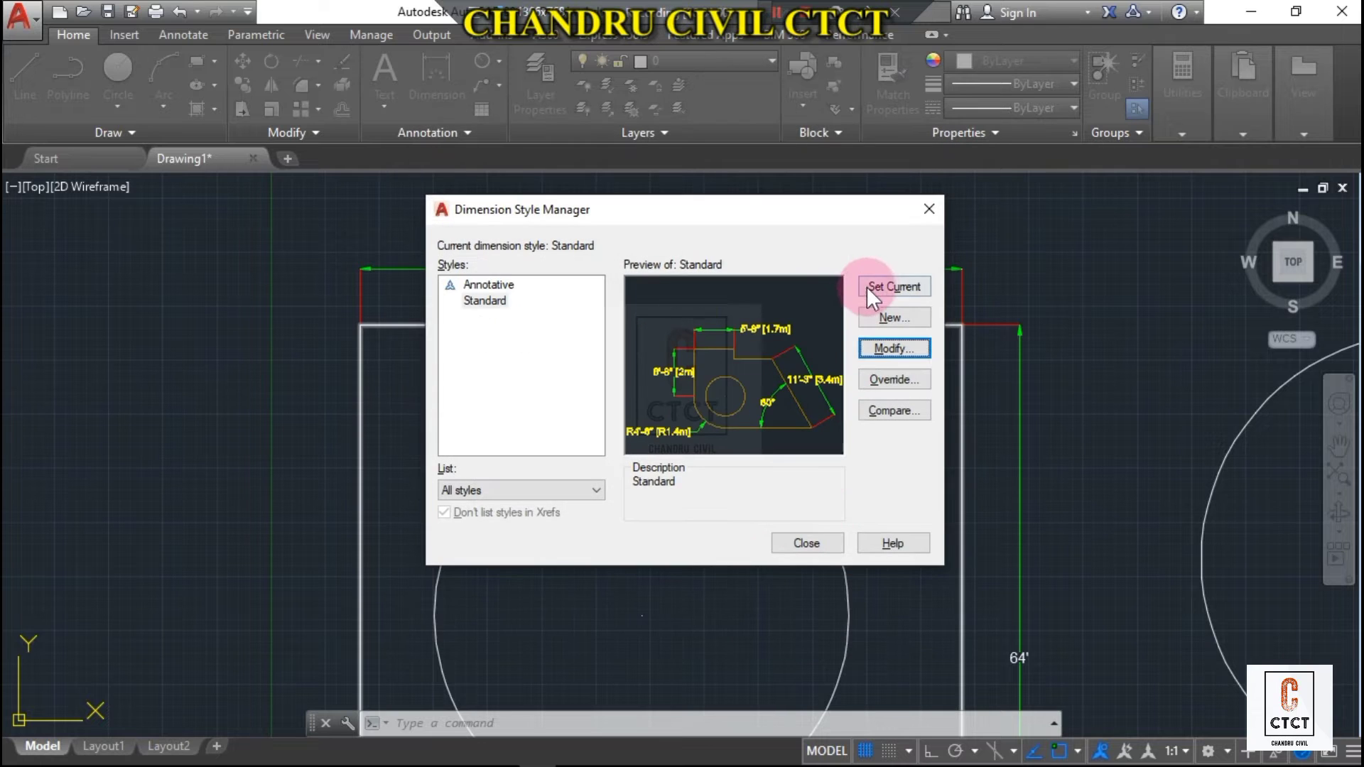
left_click(874, 286)
left_click(812, 538)
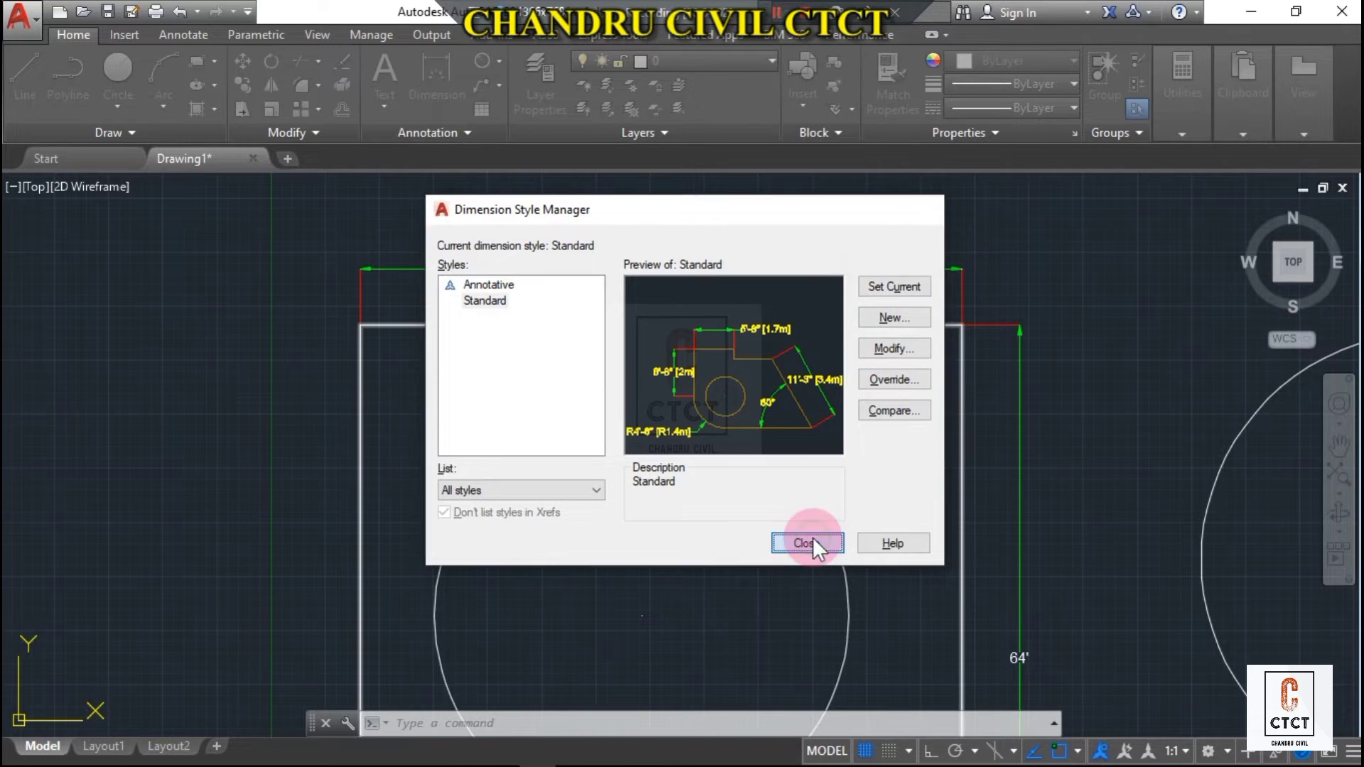
Step: Examine the rectangle's width and height dimensions and both circles' radius dimensions for the primary and alternate unit values
scroll(608, 258, "up", 6)
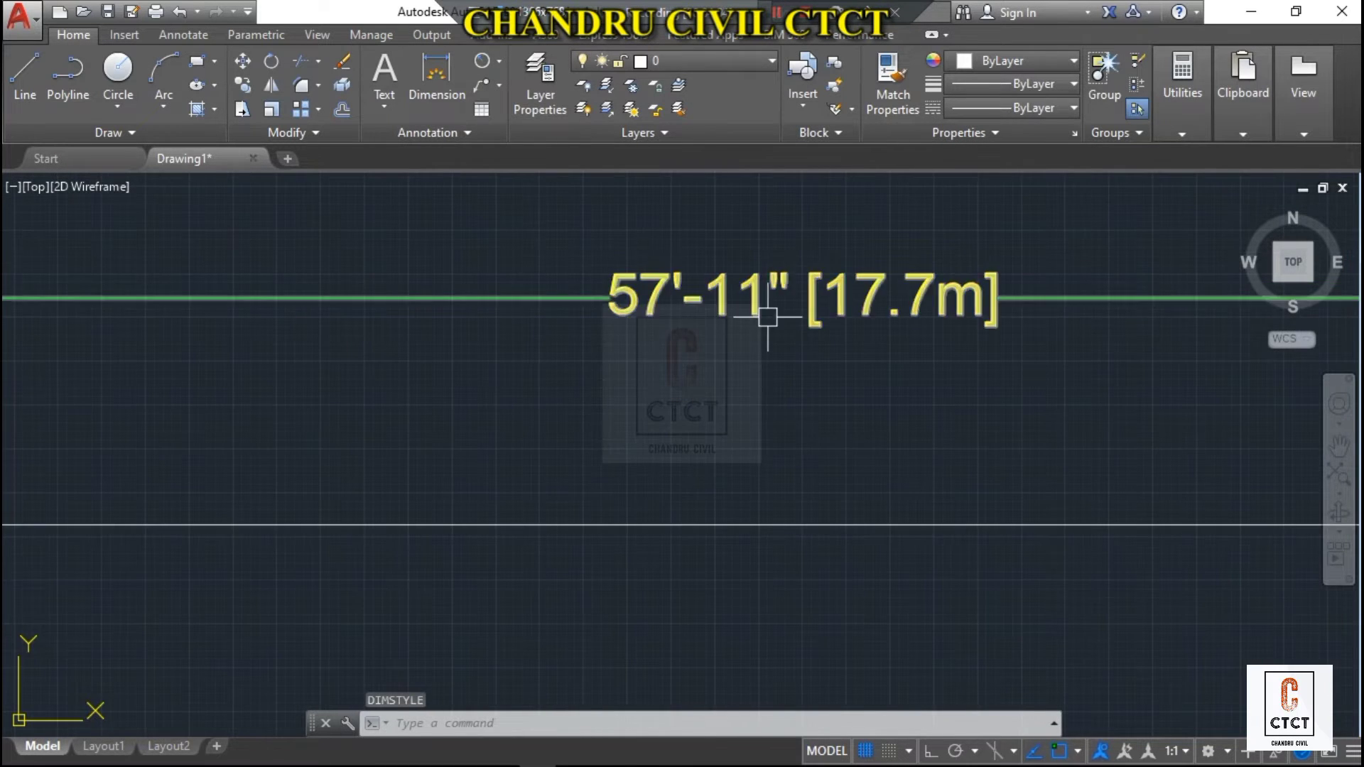
scroll(754, 323, "down", 8)
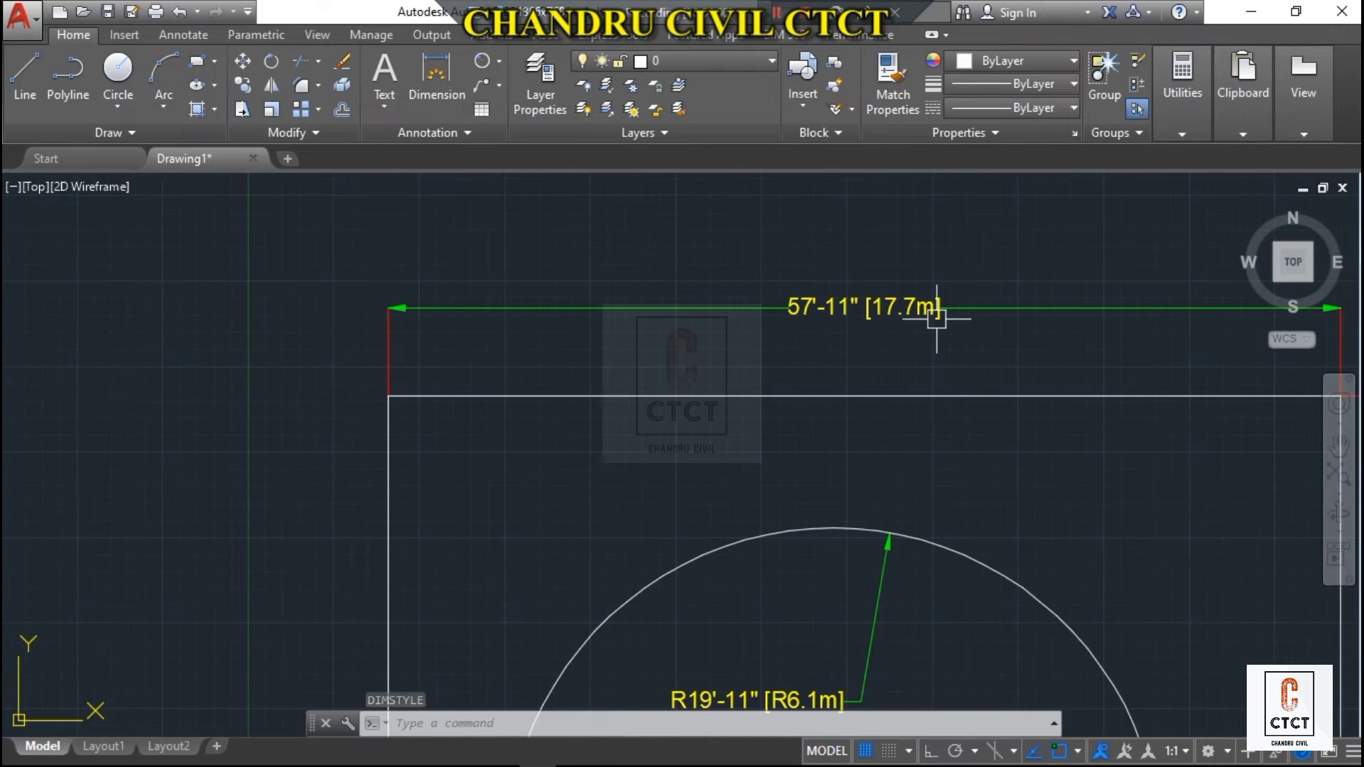
scroll(905, 493, "up", 6)
scroll(761, 505, "down", 4)
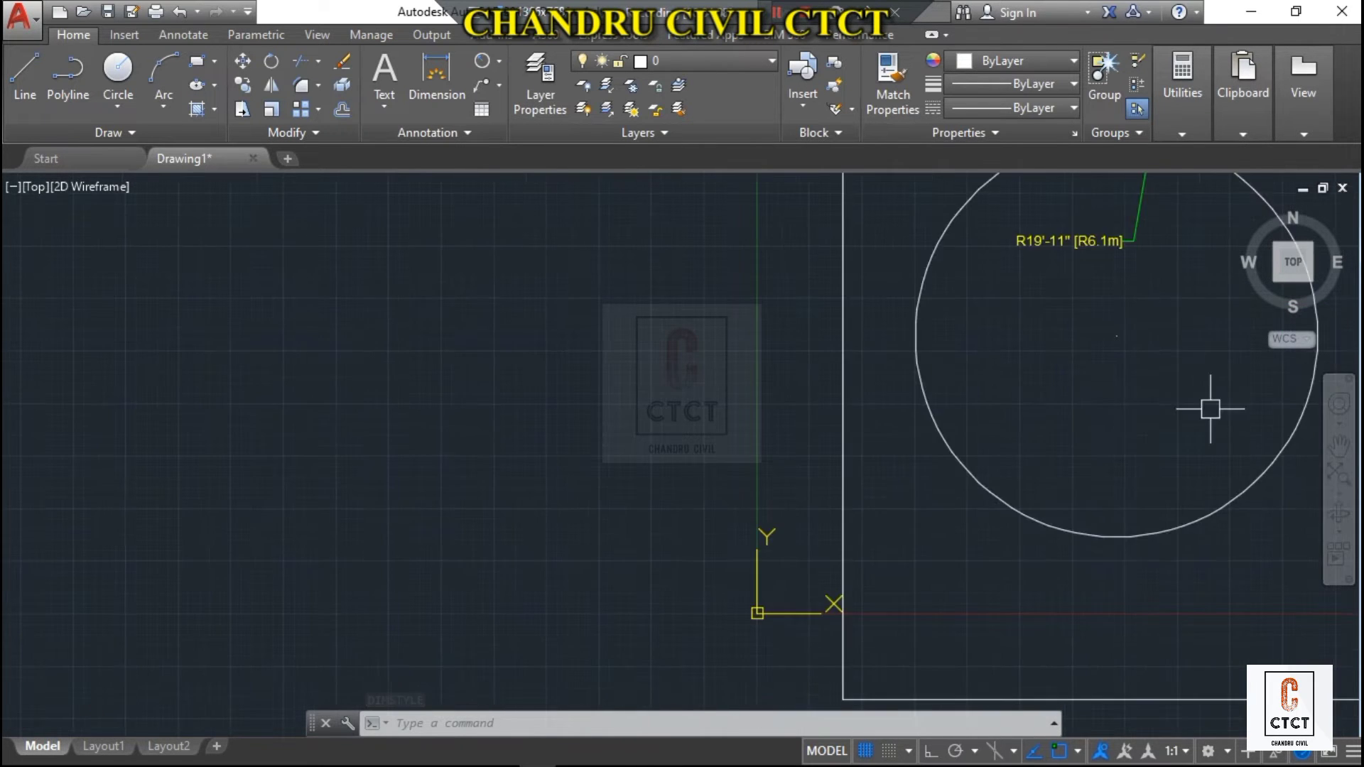
scroll(1127, 204, "up", 5)
scroll(1127, 204, "up", 2)
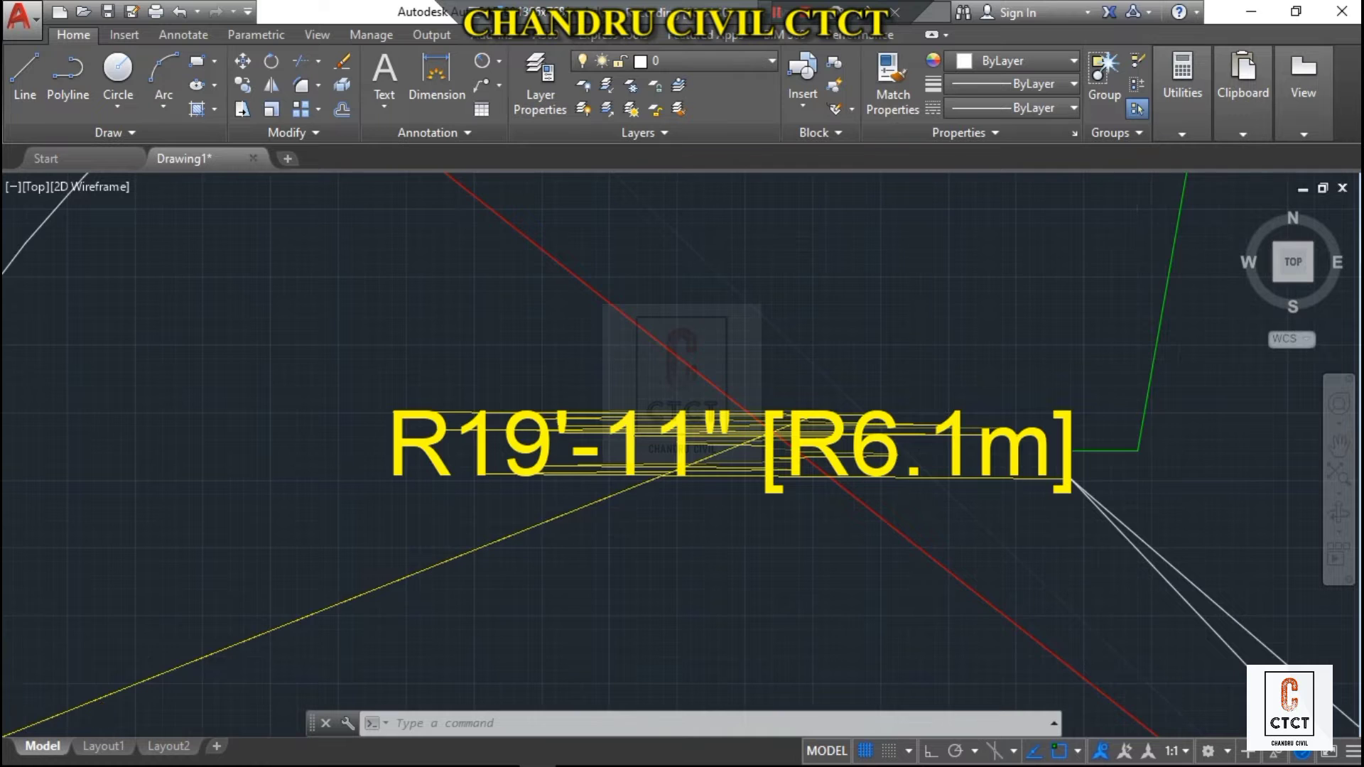
scroll(1126, 204, "down", 8)
scroll(981, 317, "up", 10)
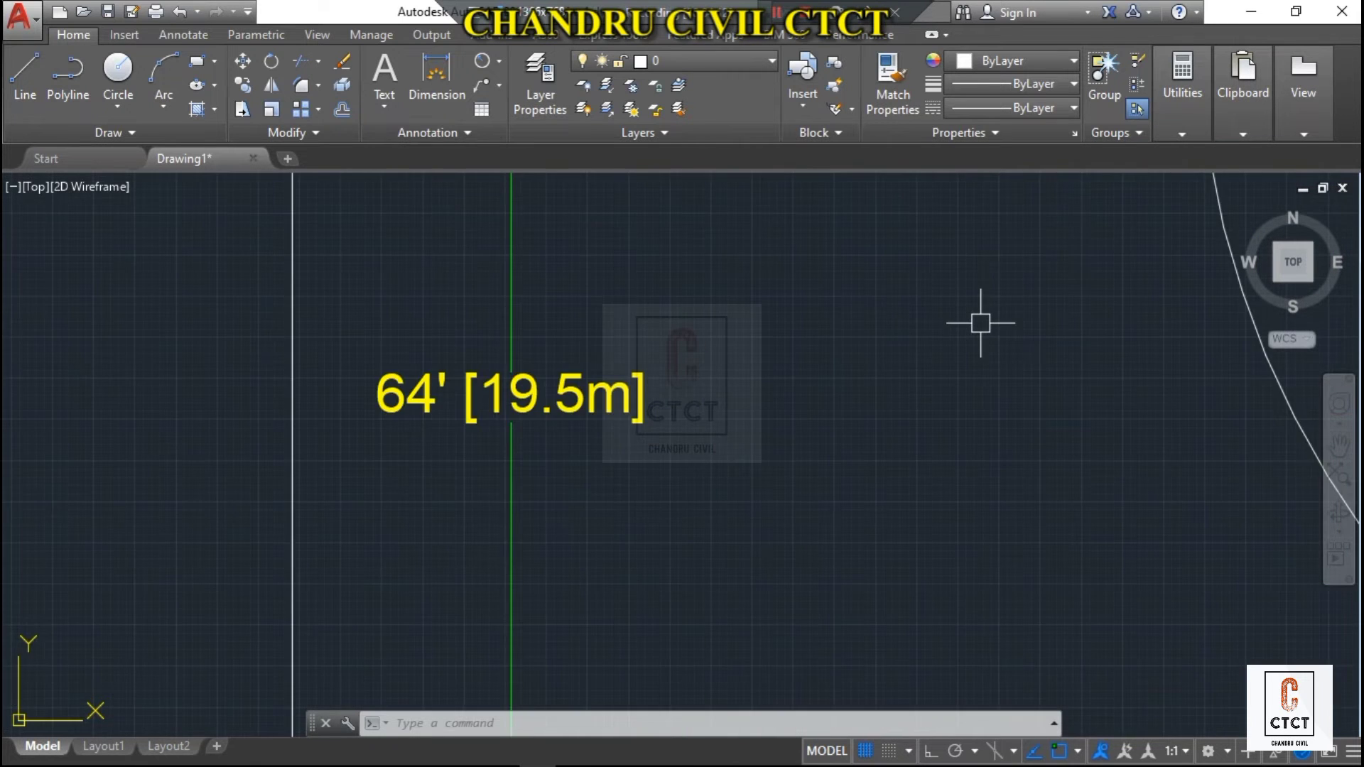
scroll(1026, 365, "down", 7)
scroll(1242, 448, "up", 6)
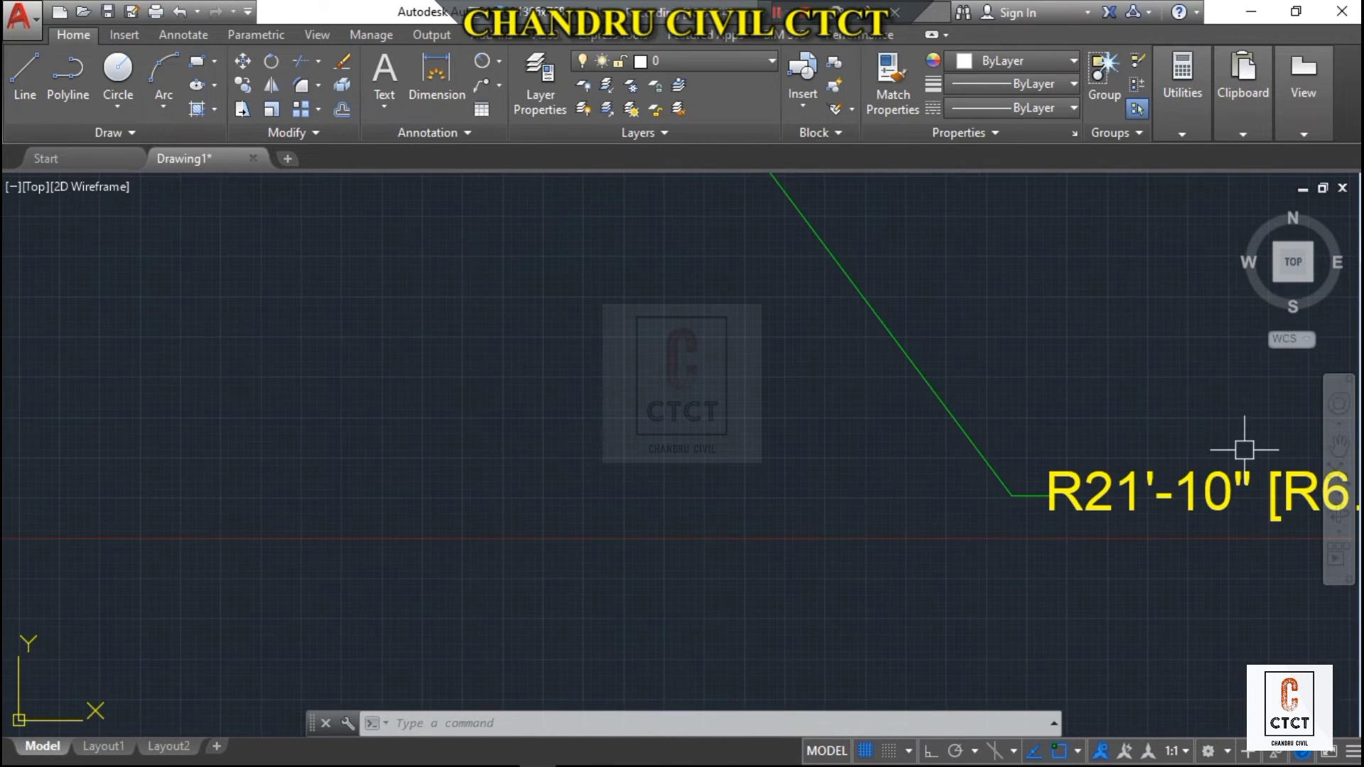
scroll(1227, 447, "down", 6)
scroll(729, 371, "up", 2)
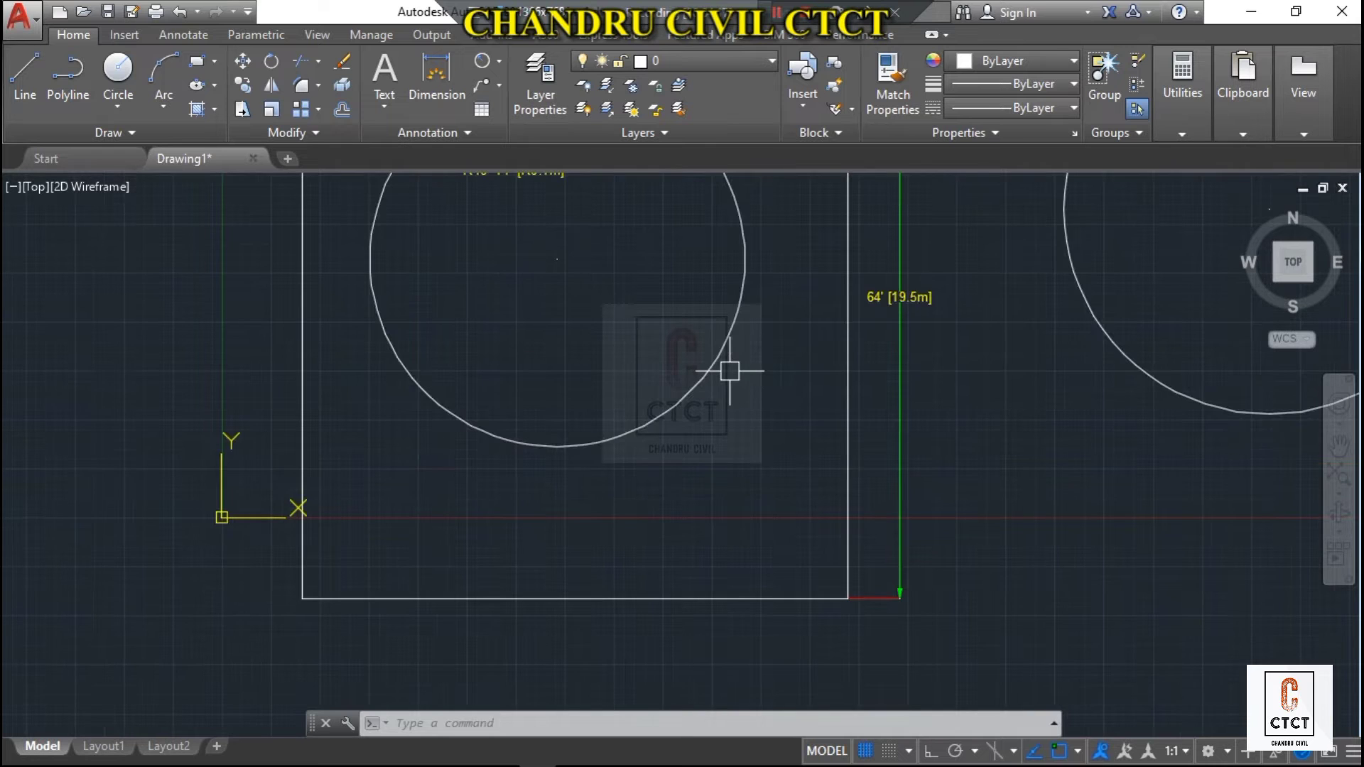
Step: Set the drawing's length units to Decimal with a precision of 0
type("un")
key("Return")
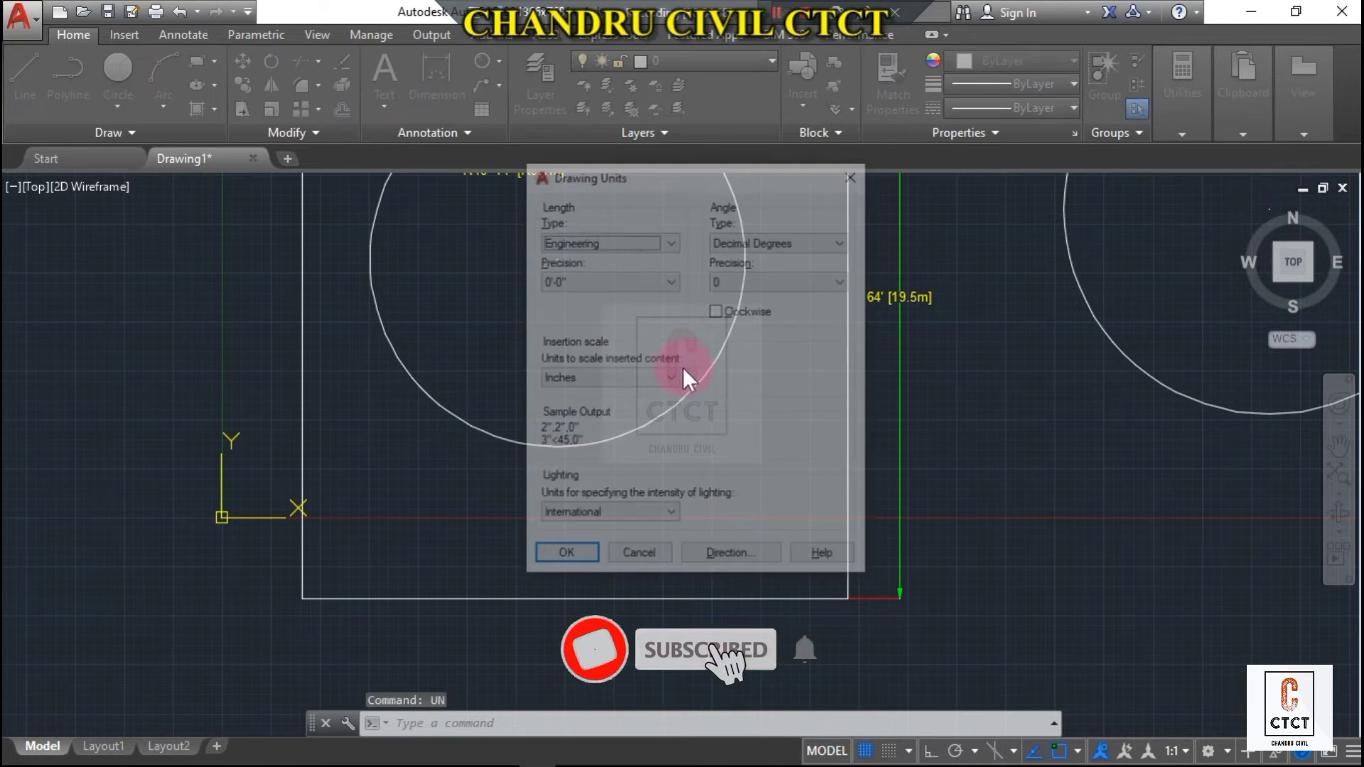
left_click(657, 231)
left_click(600, 276)
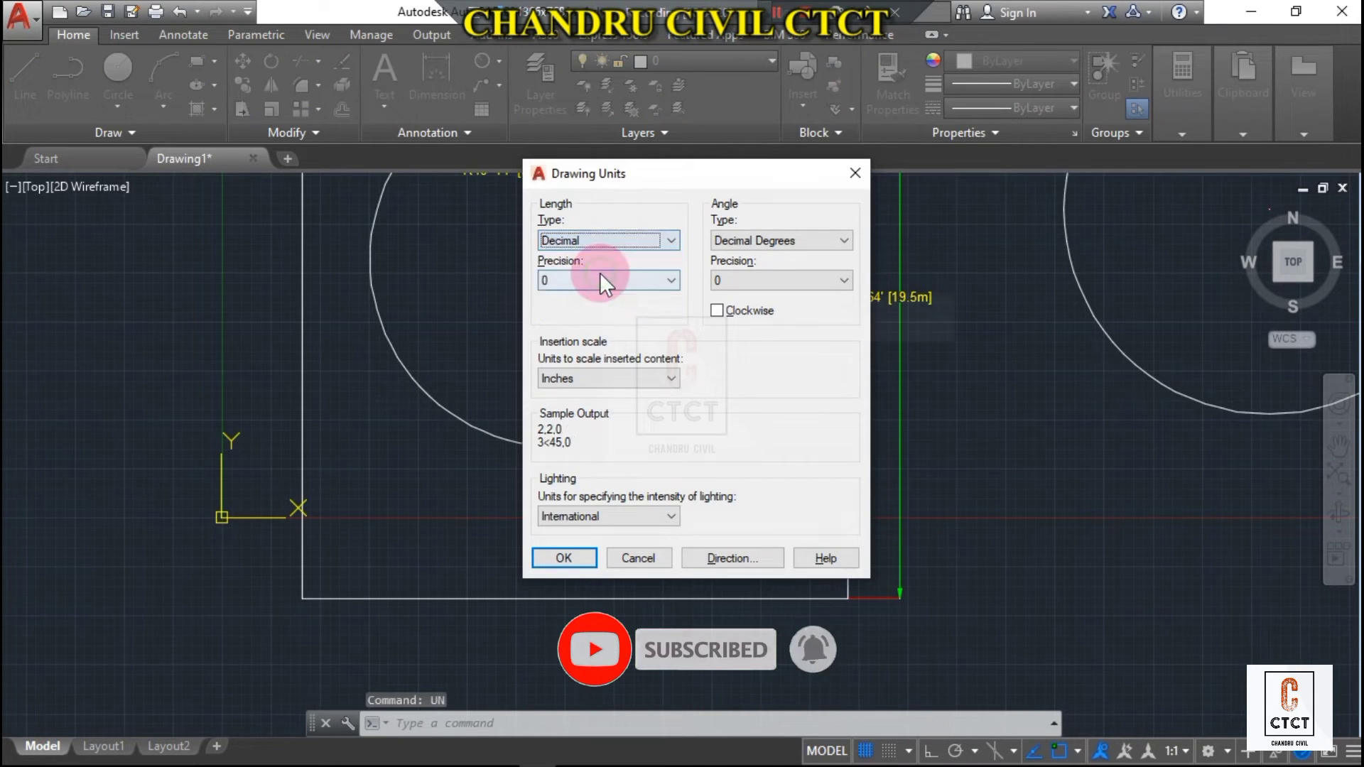
left_click(599, 277)
left_click(578, 299)
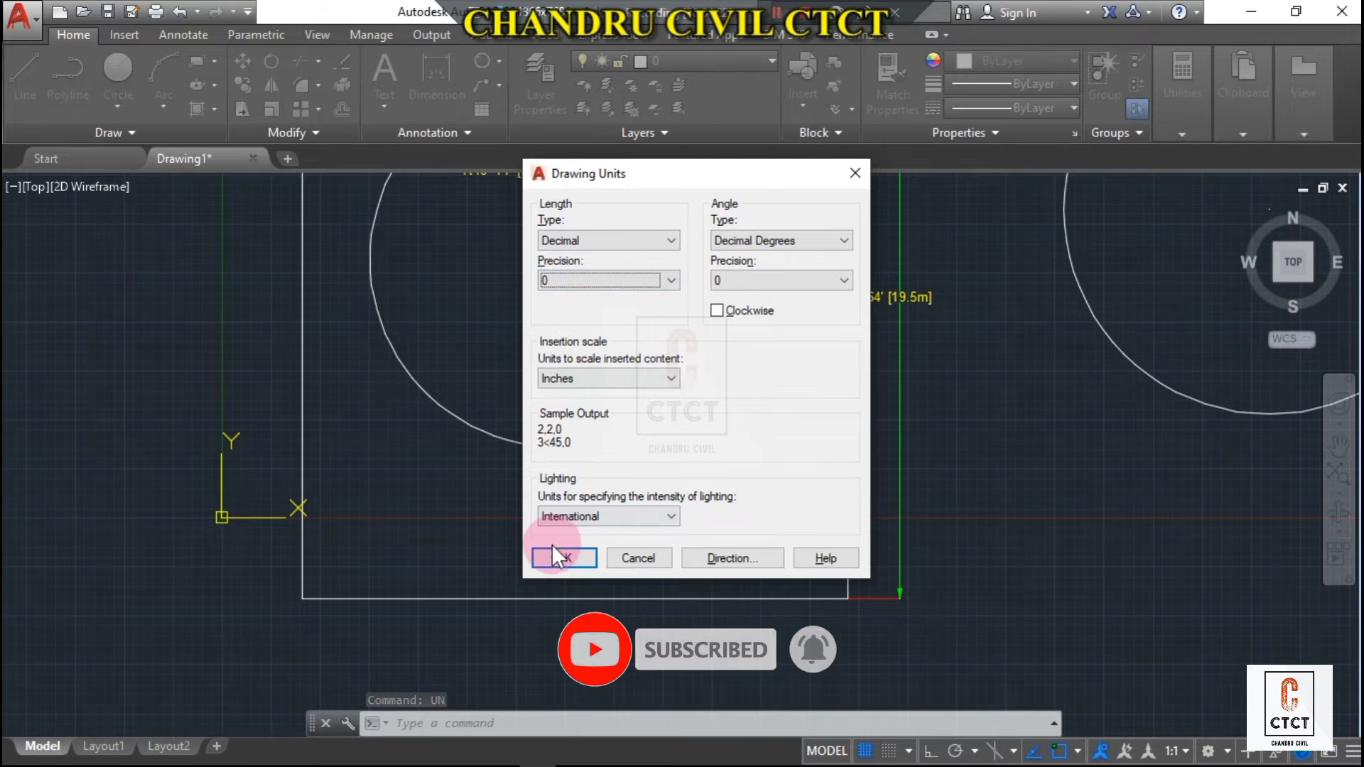
left_click(568, 553)
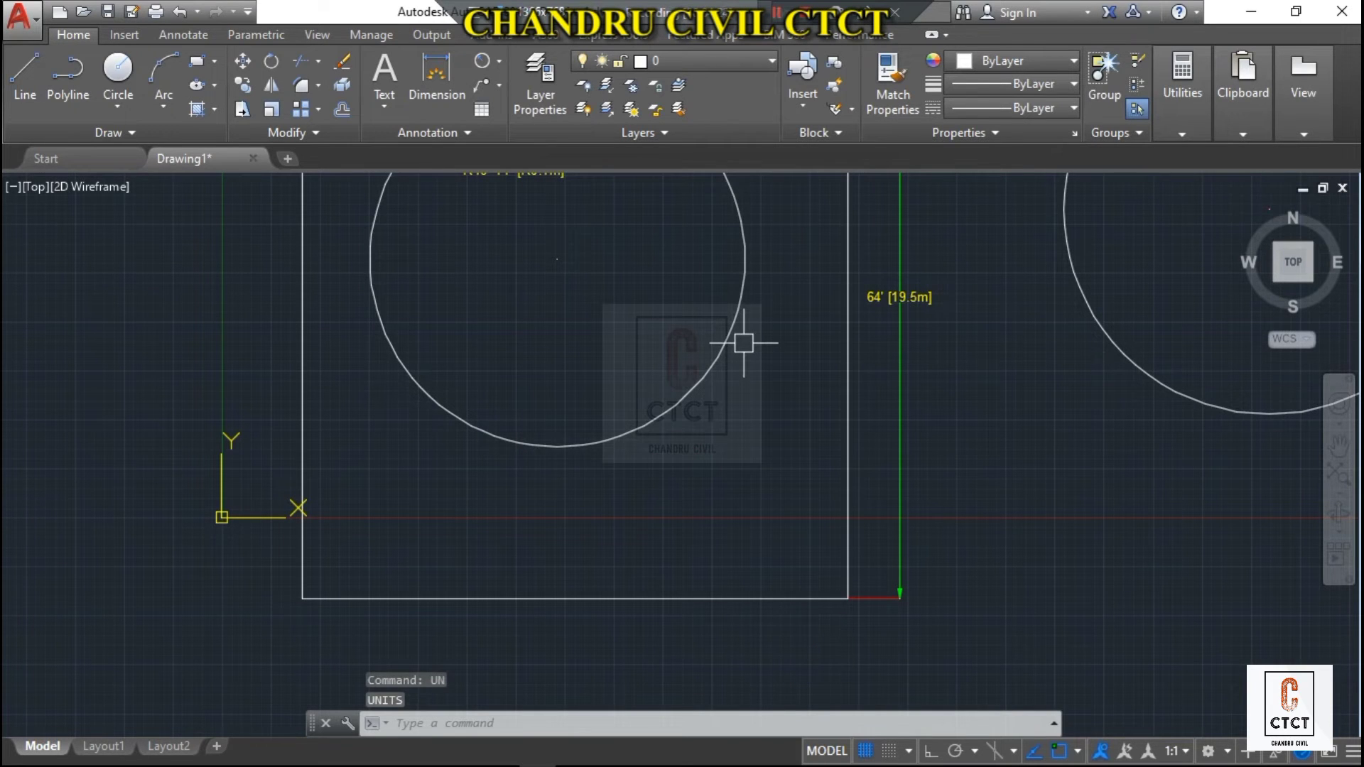
Step: Reopen the Standard dimension style for modification and set the primary unit format to Decimal
type("dim")
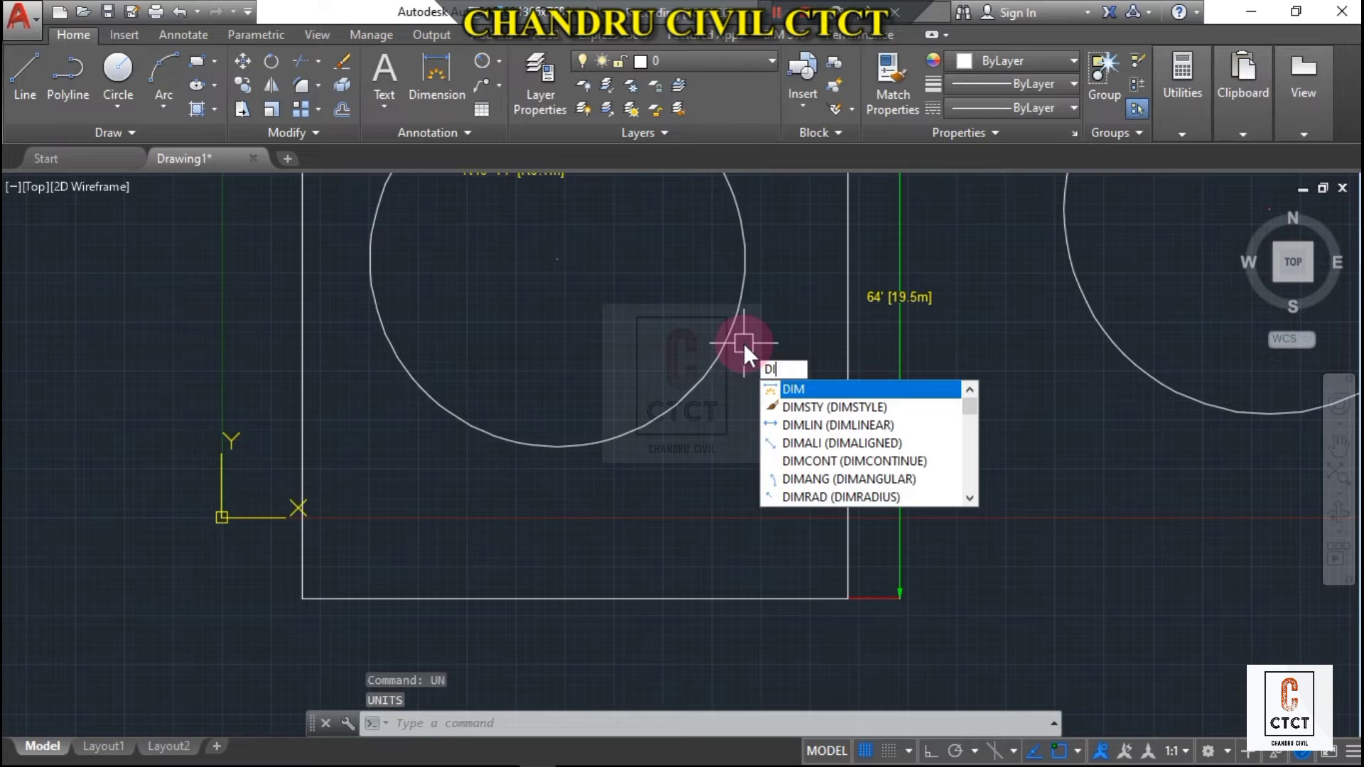
key("Escape")
type("d")
key("Return")
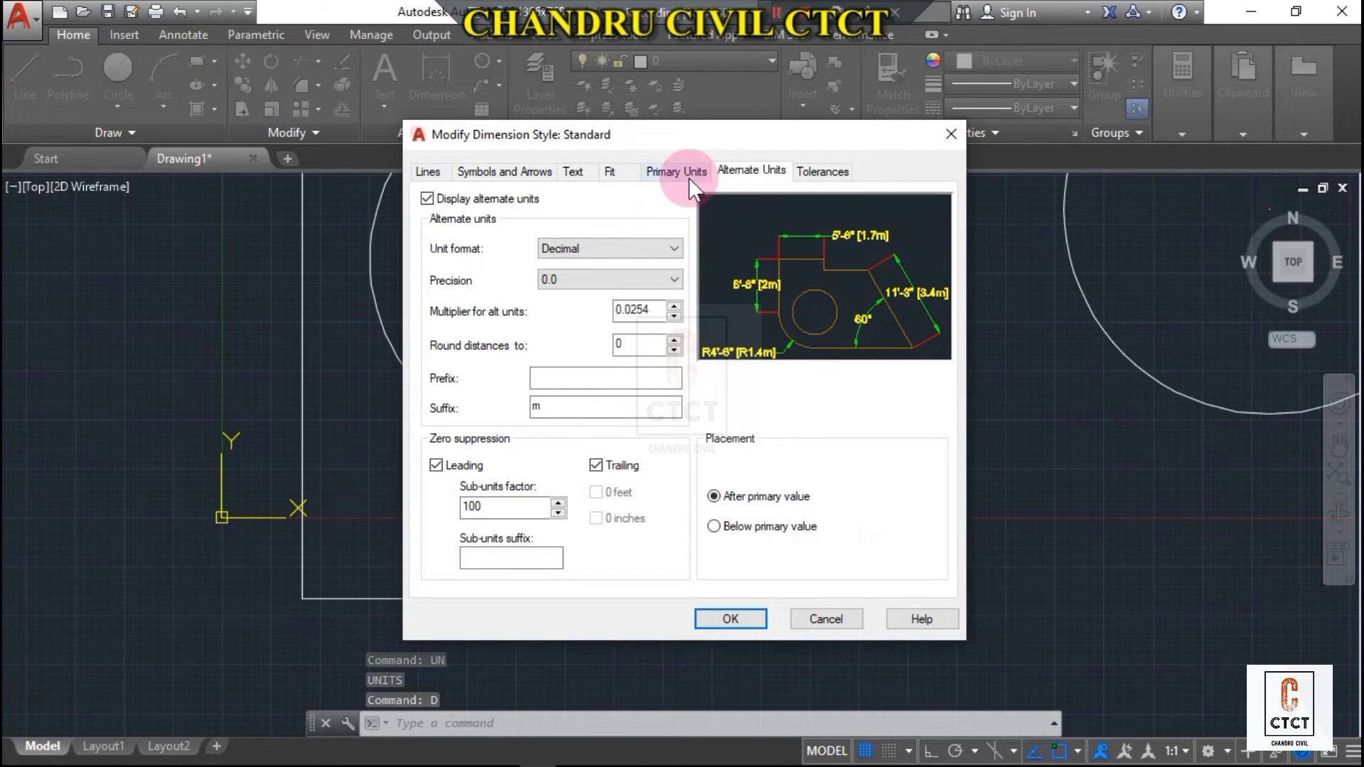
left_click(598, 172)
left_click(658, 172)
left_click(589, 213)
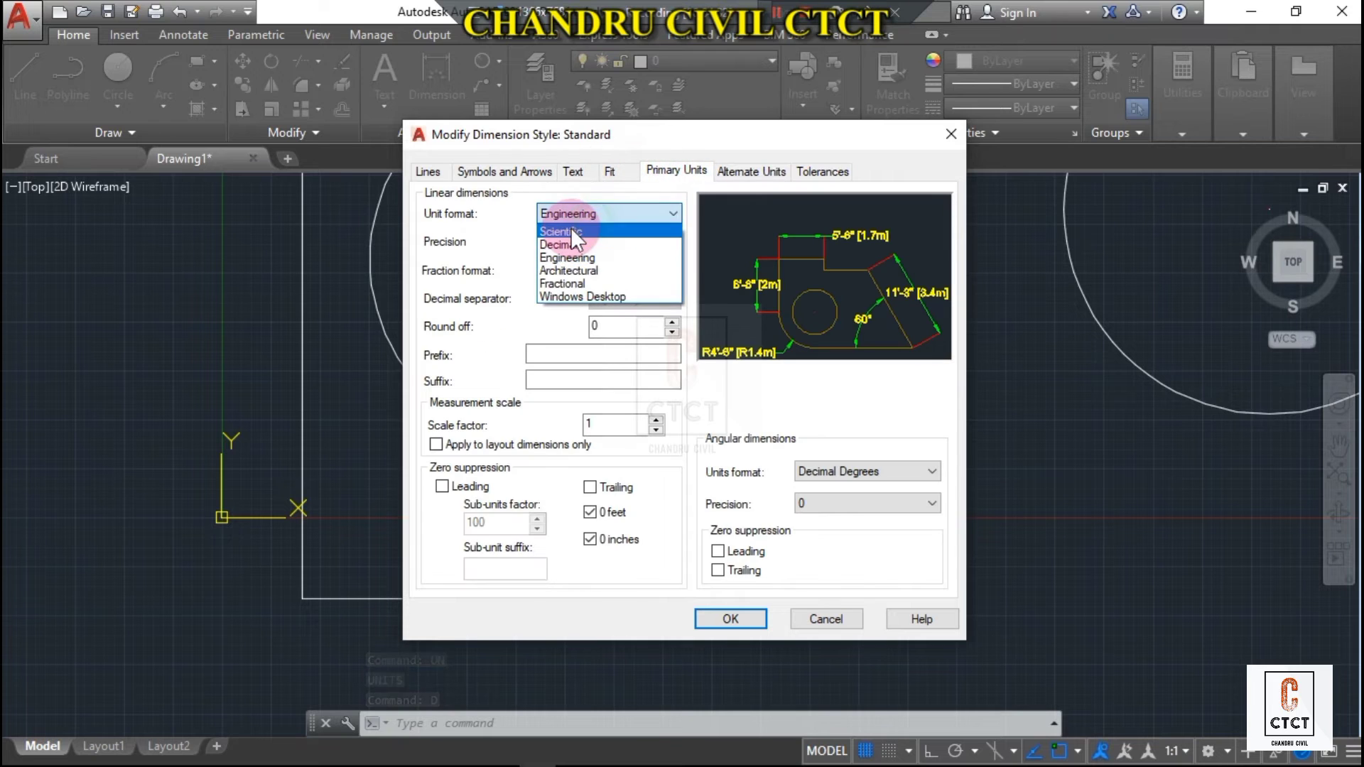
left_click(571, 243)
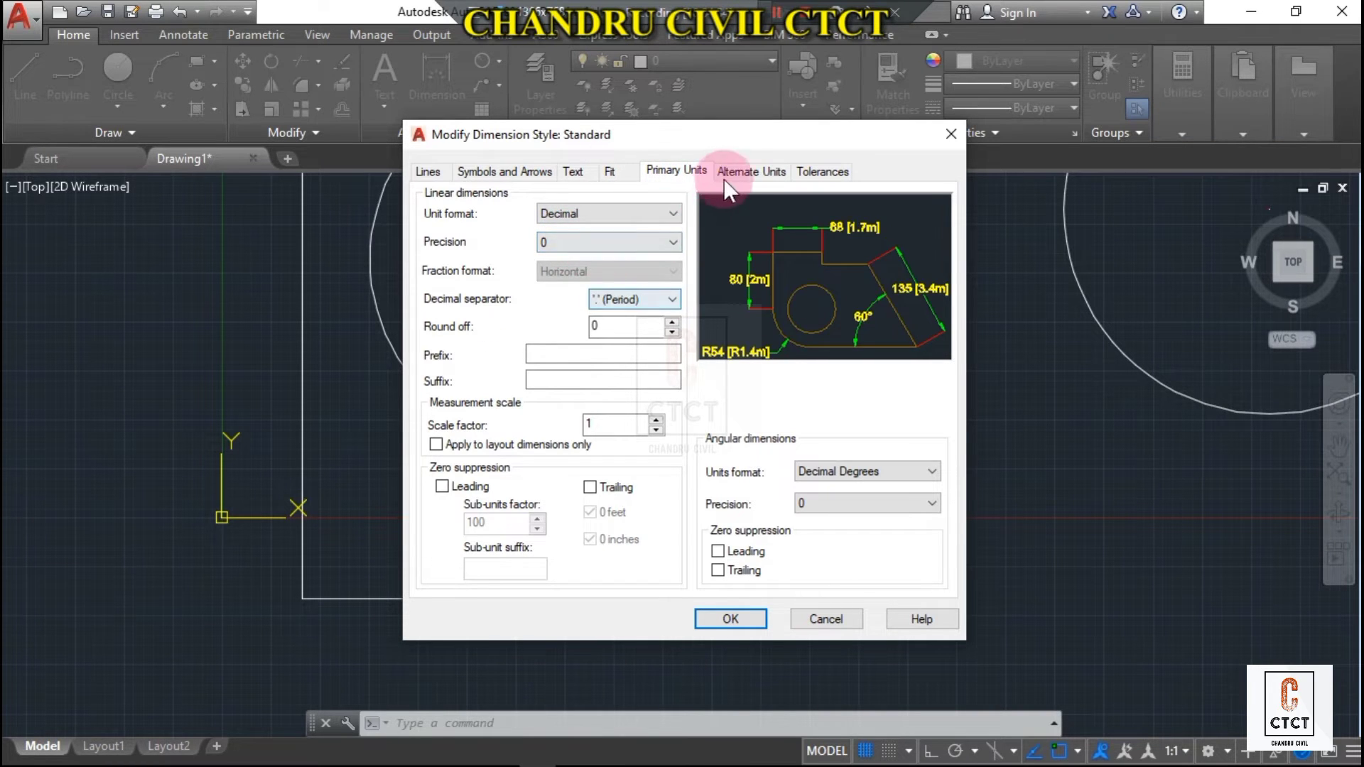
Step: Set the alternate unit format to Engineering and clear the multiplier for the alternate units
left_click(731, 173)
left_click(576, 252)
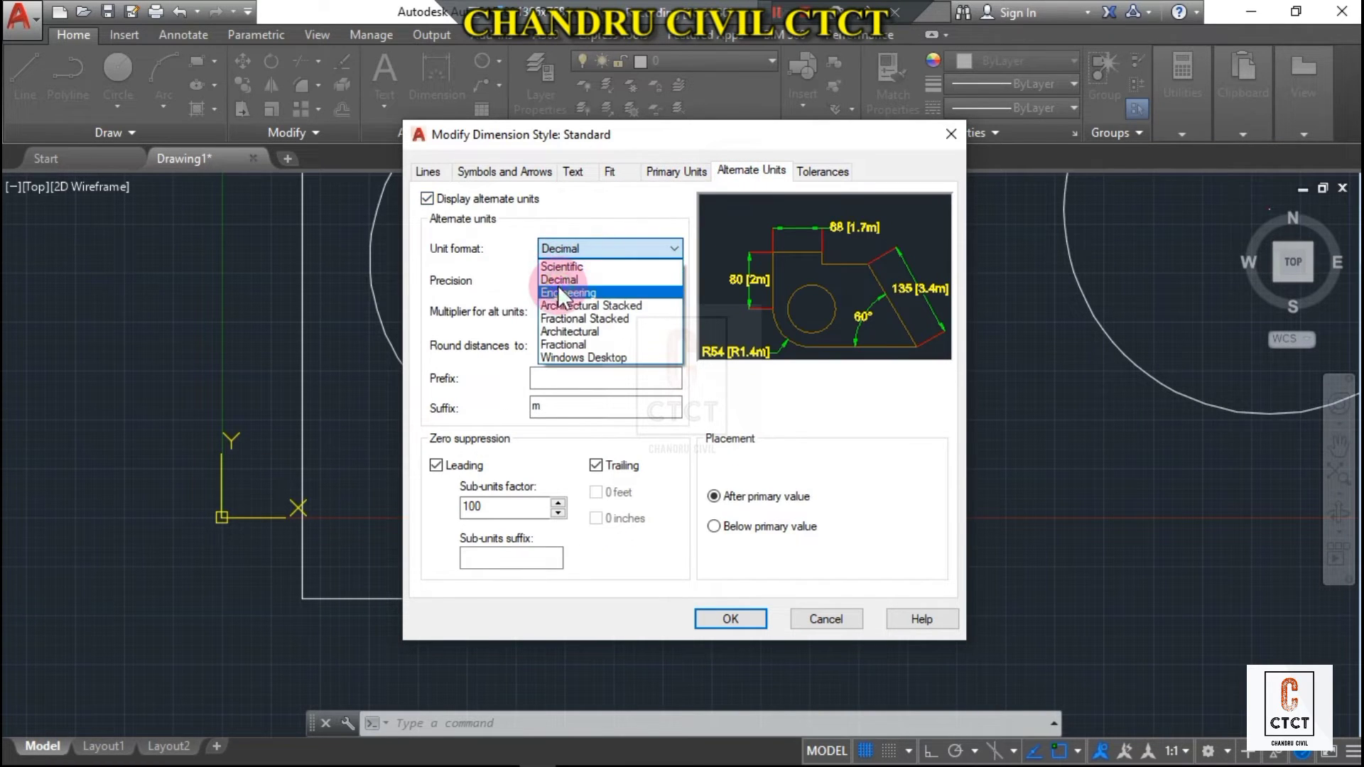
left_click(559, 284)
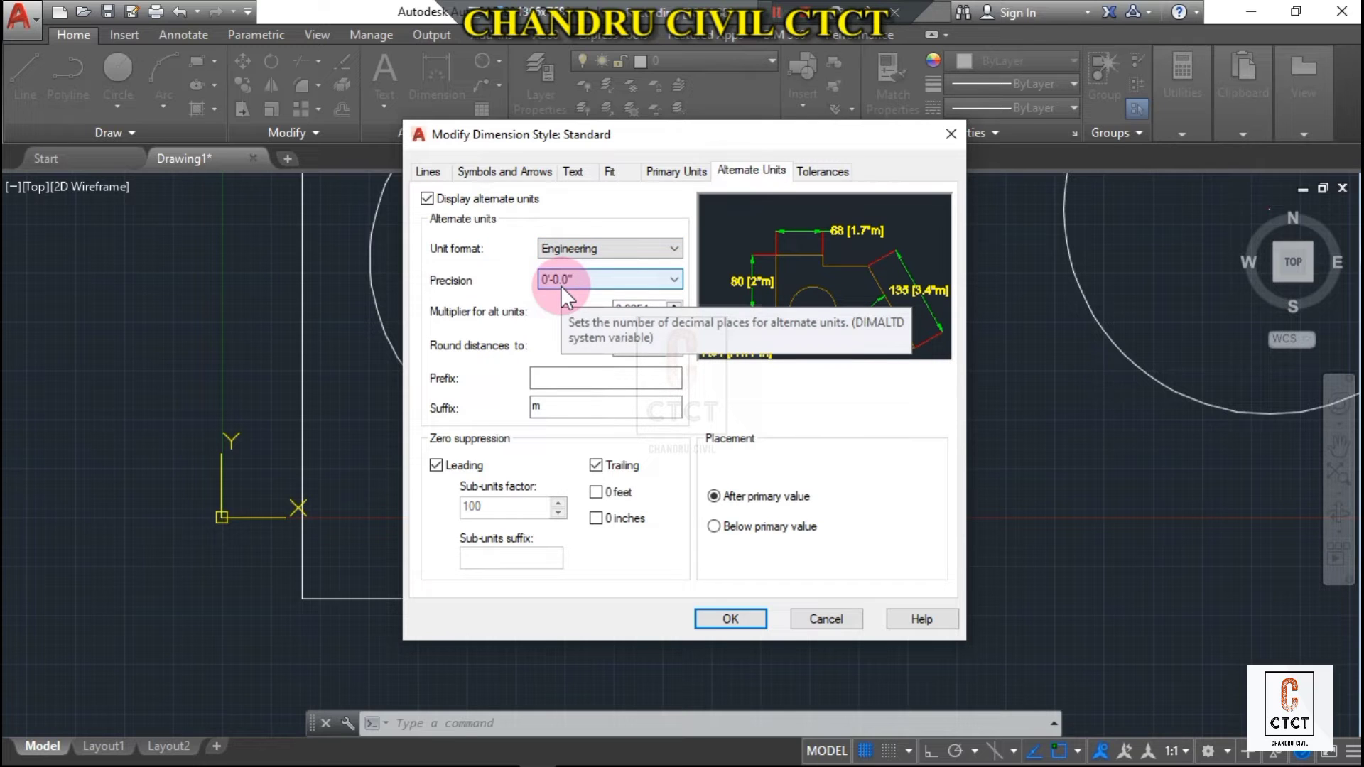
left_click(694, 172)
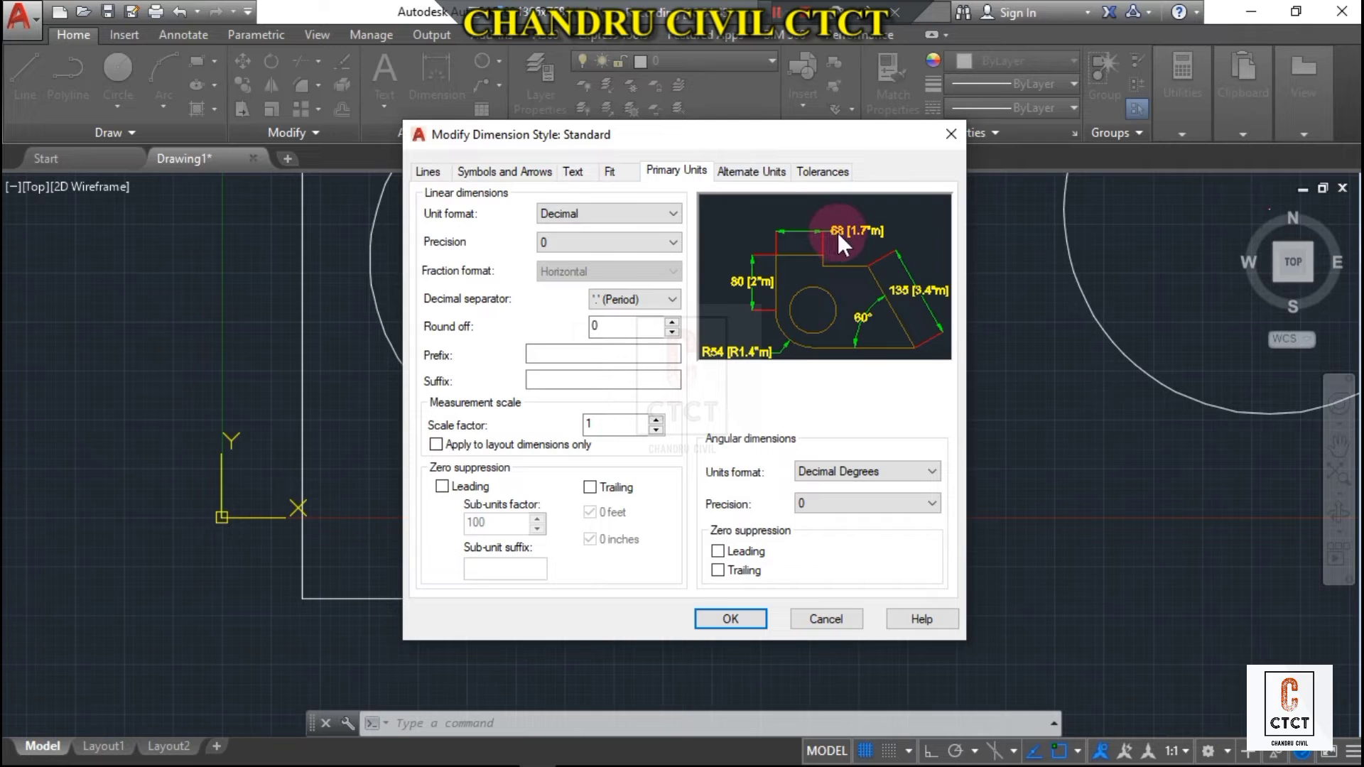
left_click(732, 171)
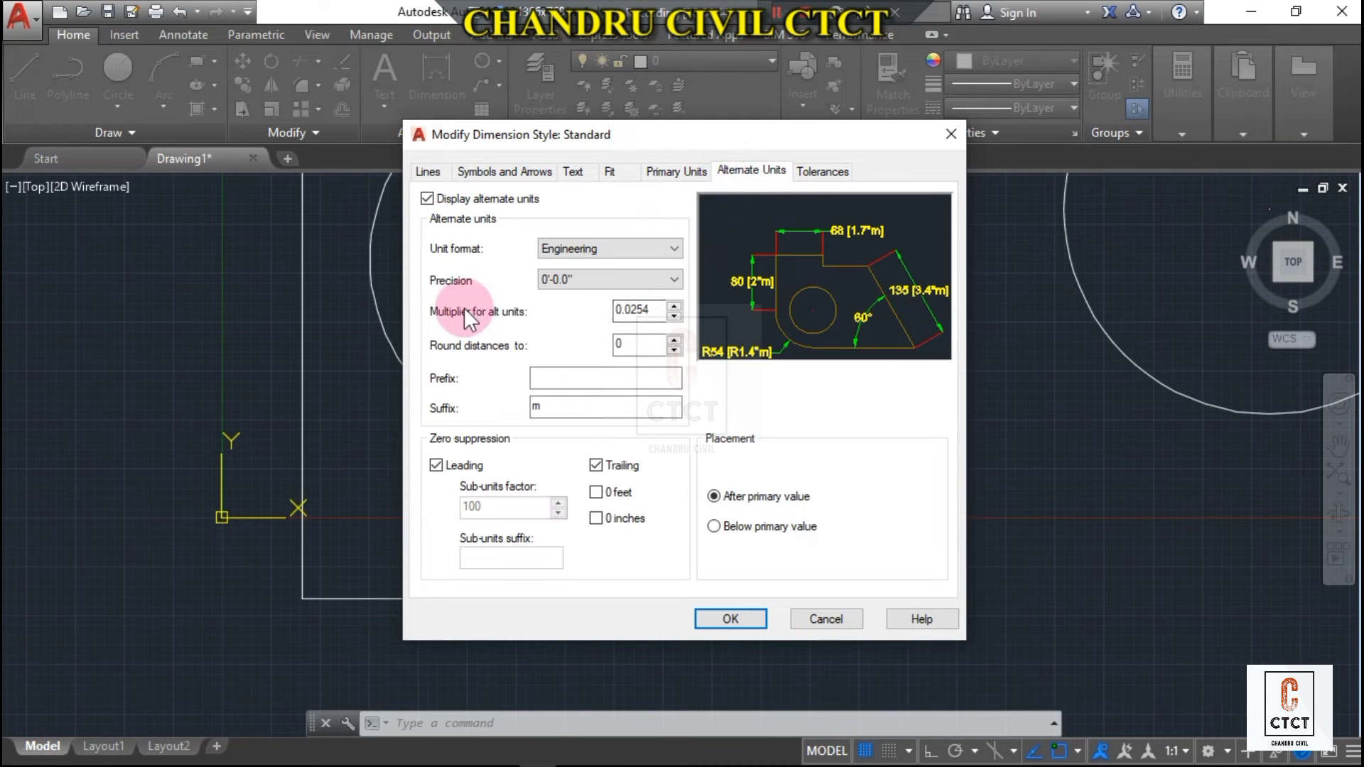
left_click_drag(663, 309, 572, 319)
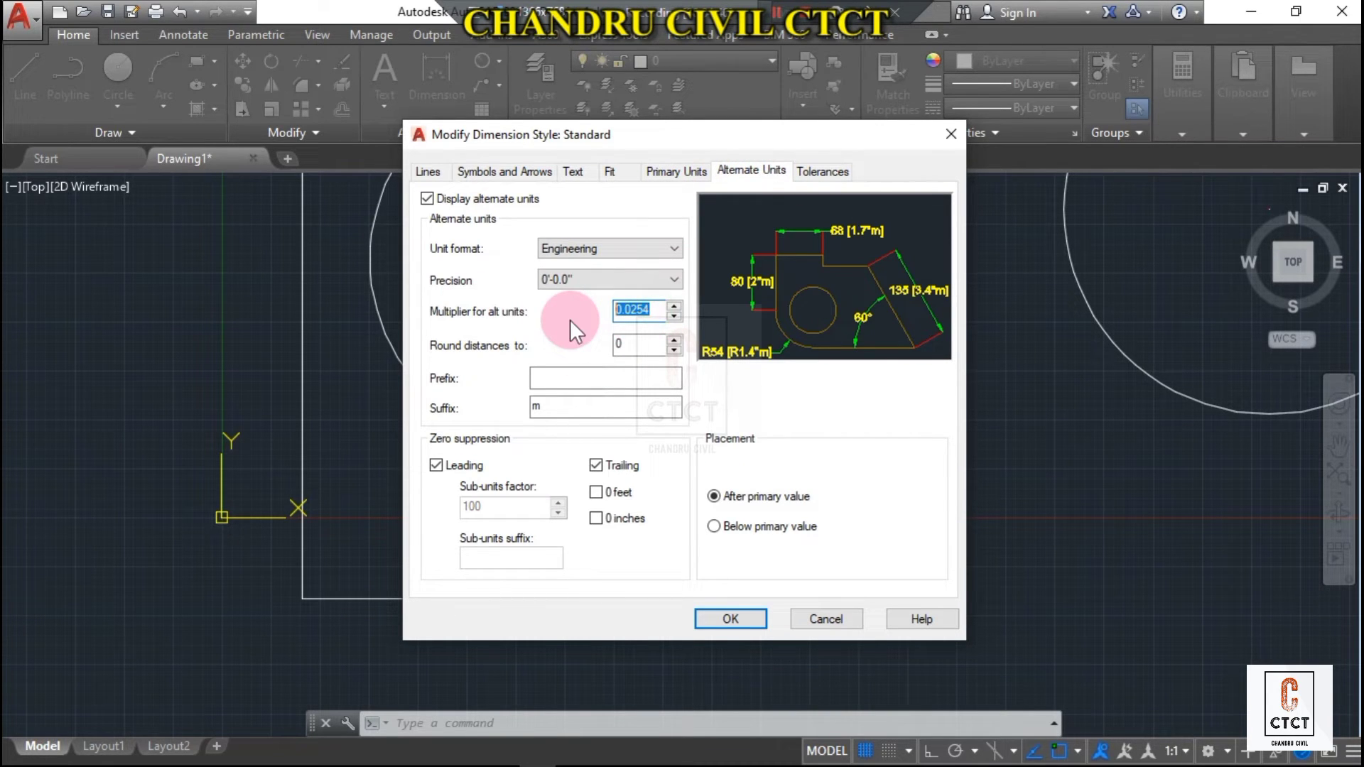
key("BackSpace")
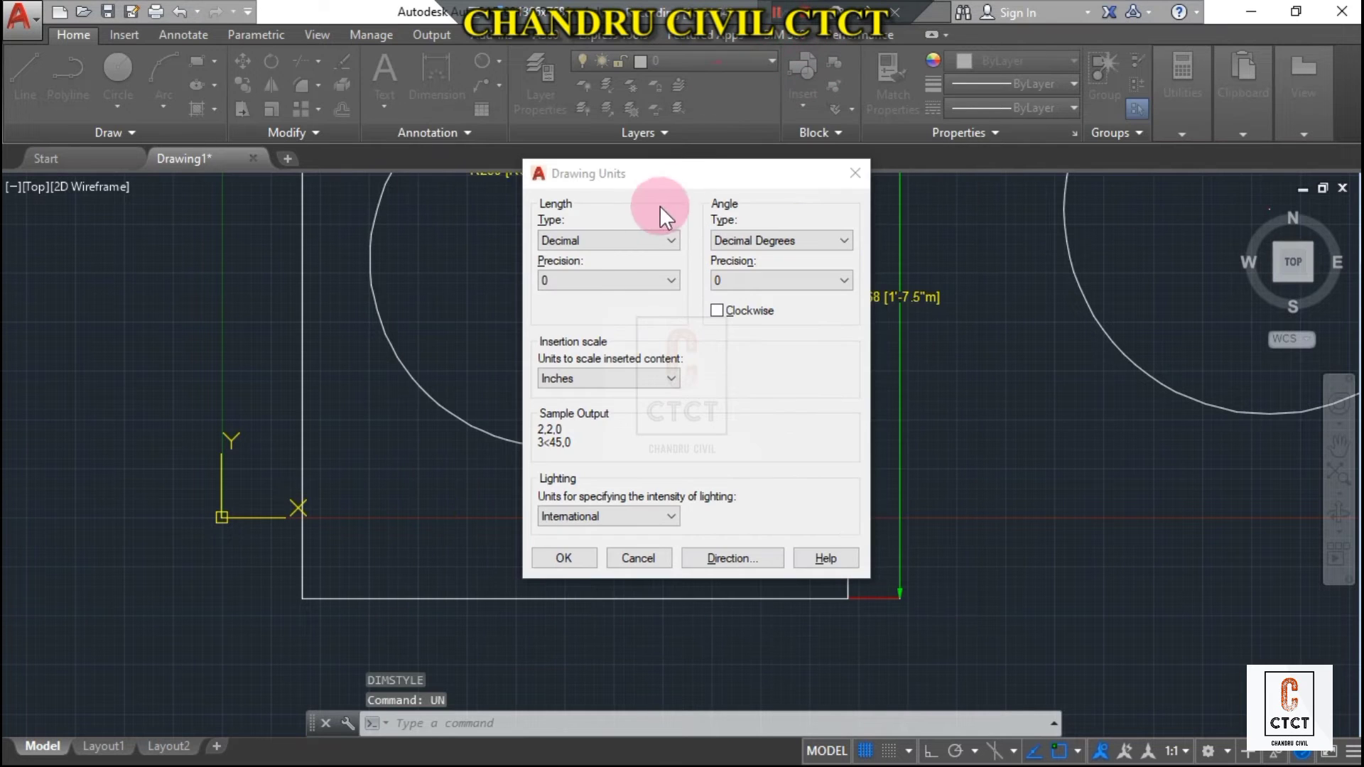
Step: Set the drawing's insertion scale to Millimeters in the drawing units
left_click(570, 377)
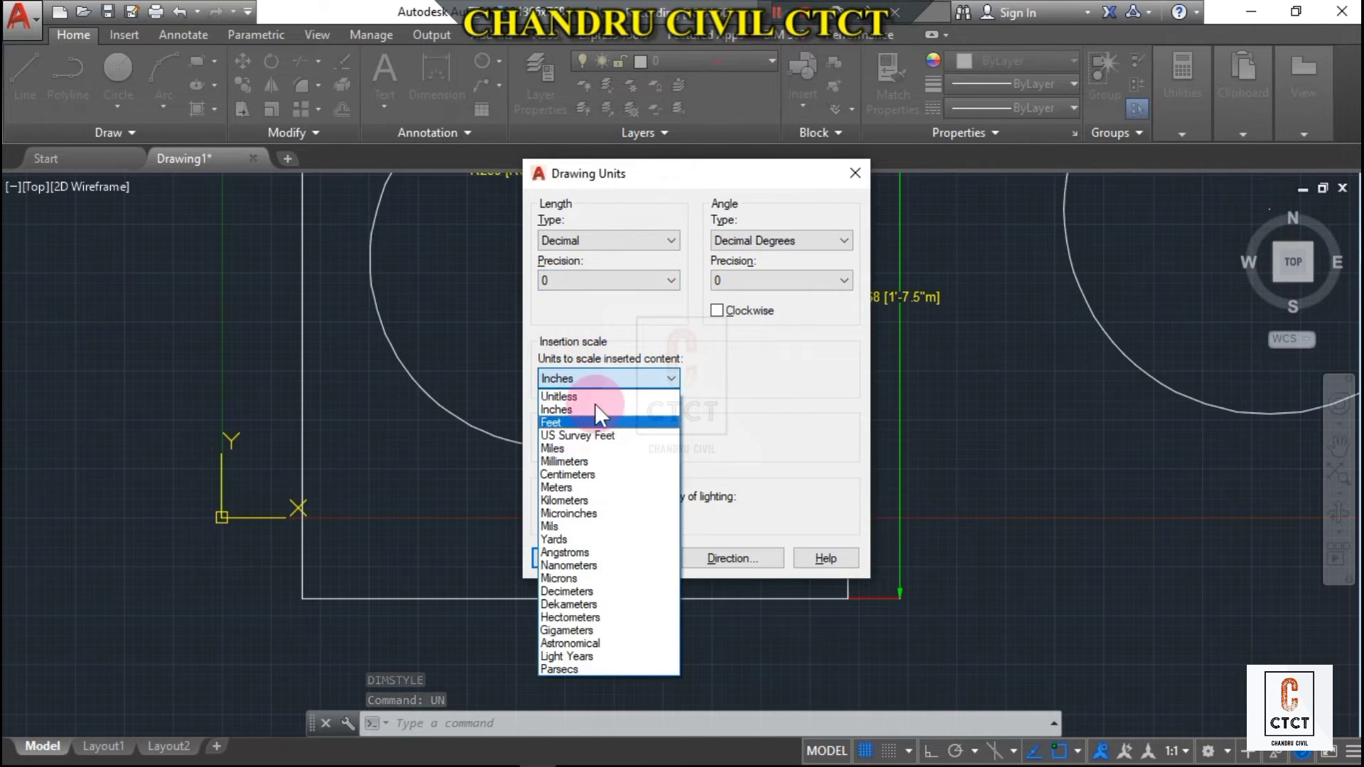
left_click(585, 460)
left_click(573, 555)
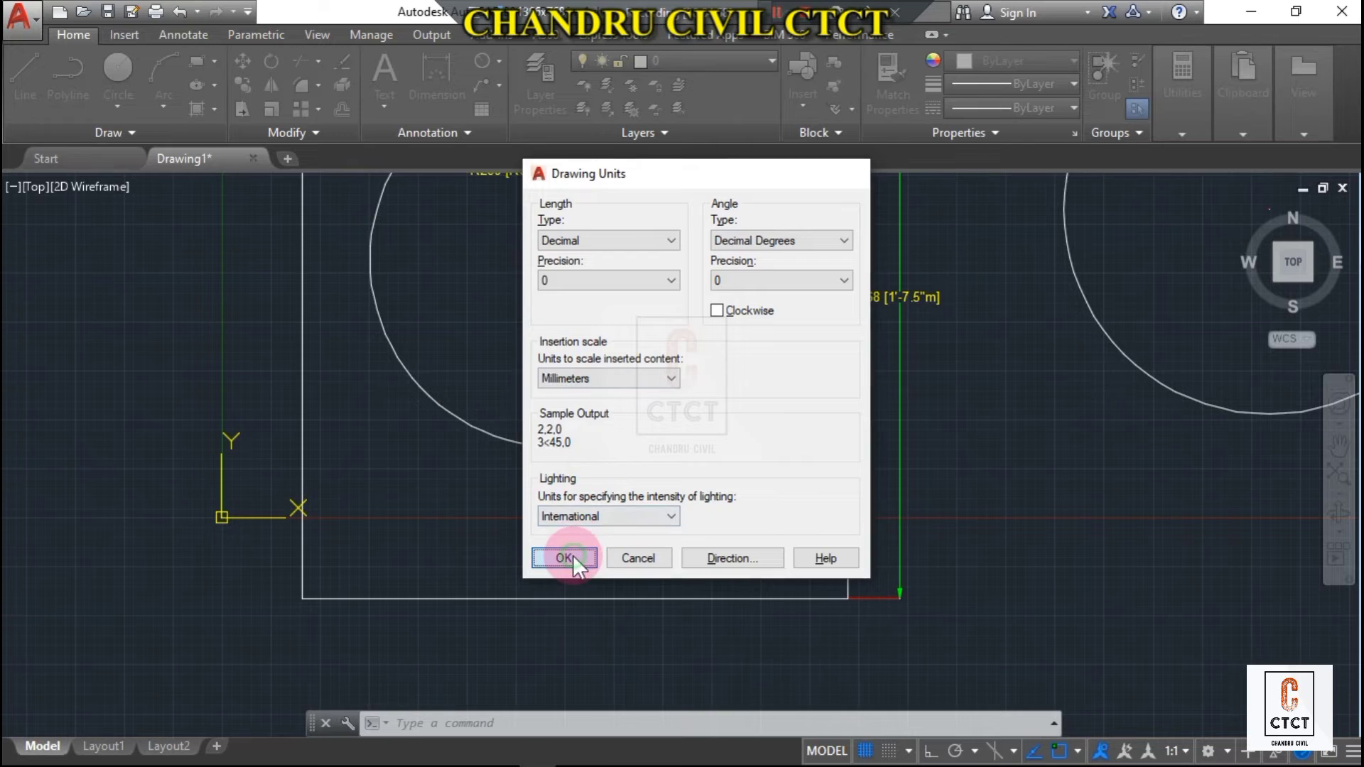
Step: Reopen the Standard dimension style for modification and compare its primary unit settings with its alternate unit settings
type("d")
key("Return")
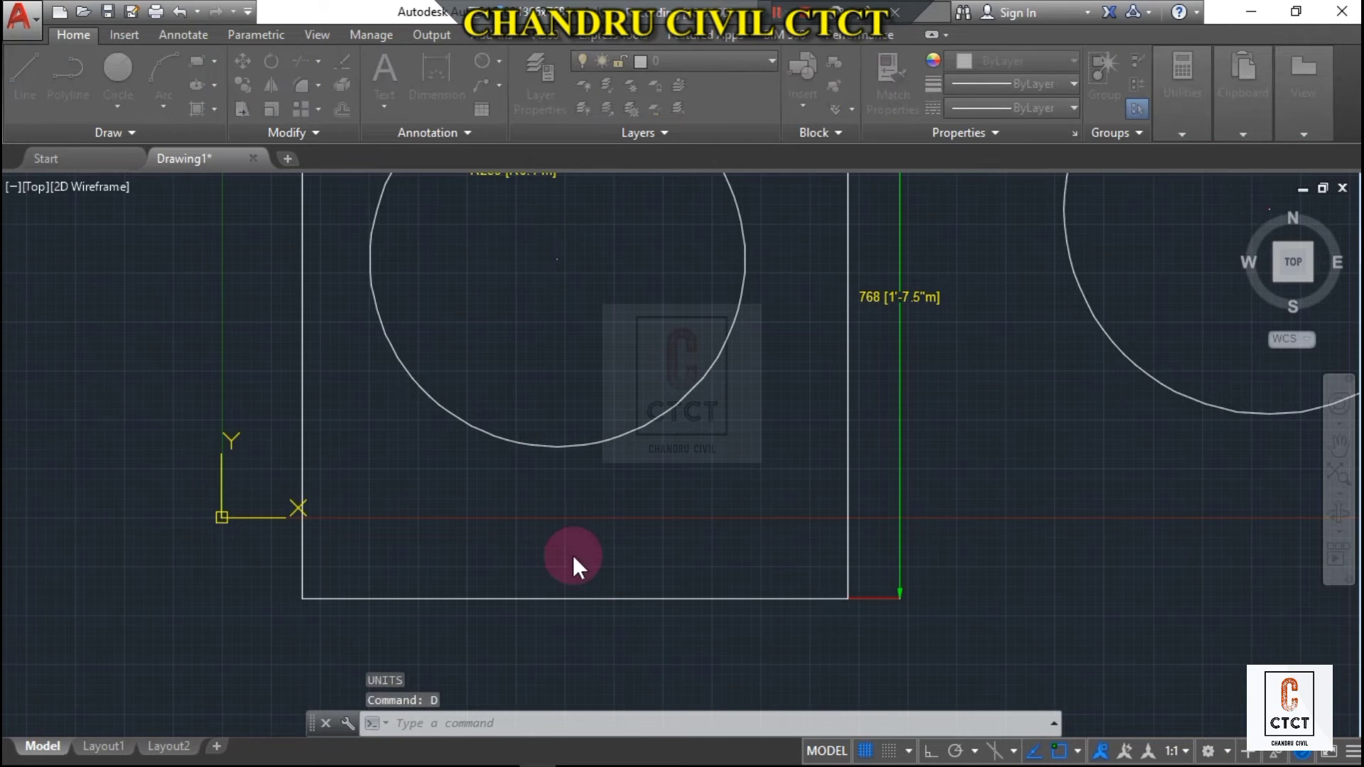
left_click(875, 354)
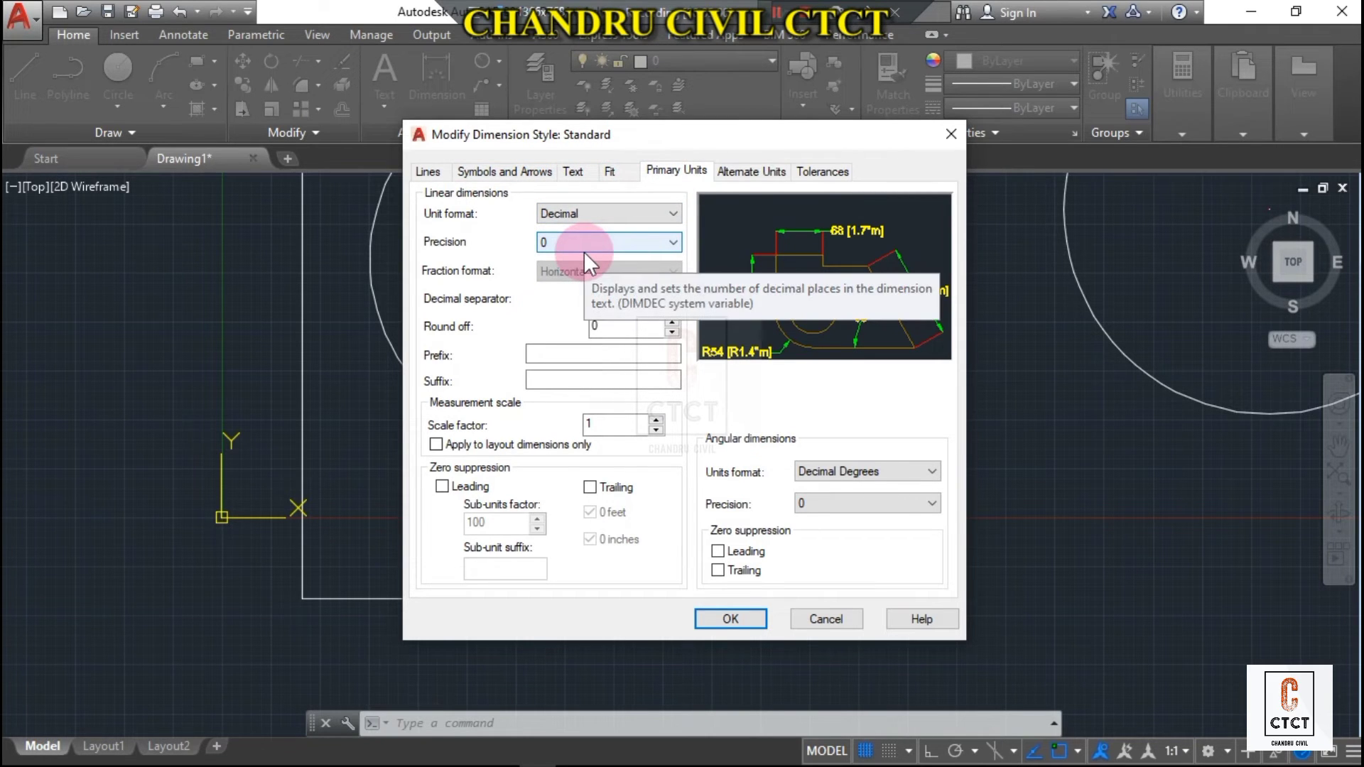
left_click(741, 174)
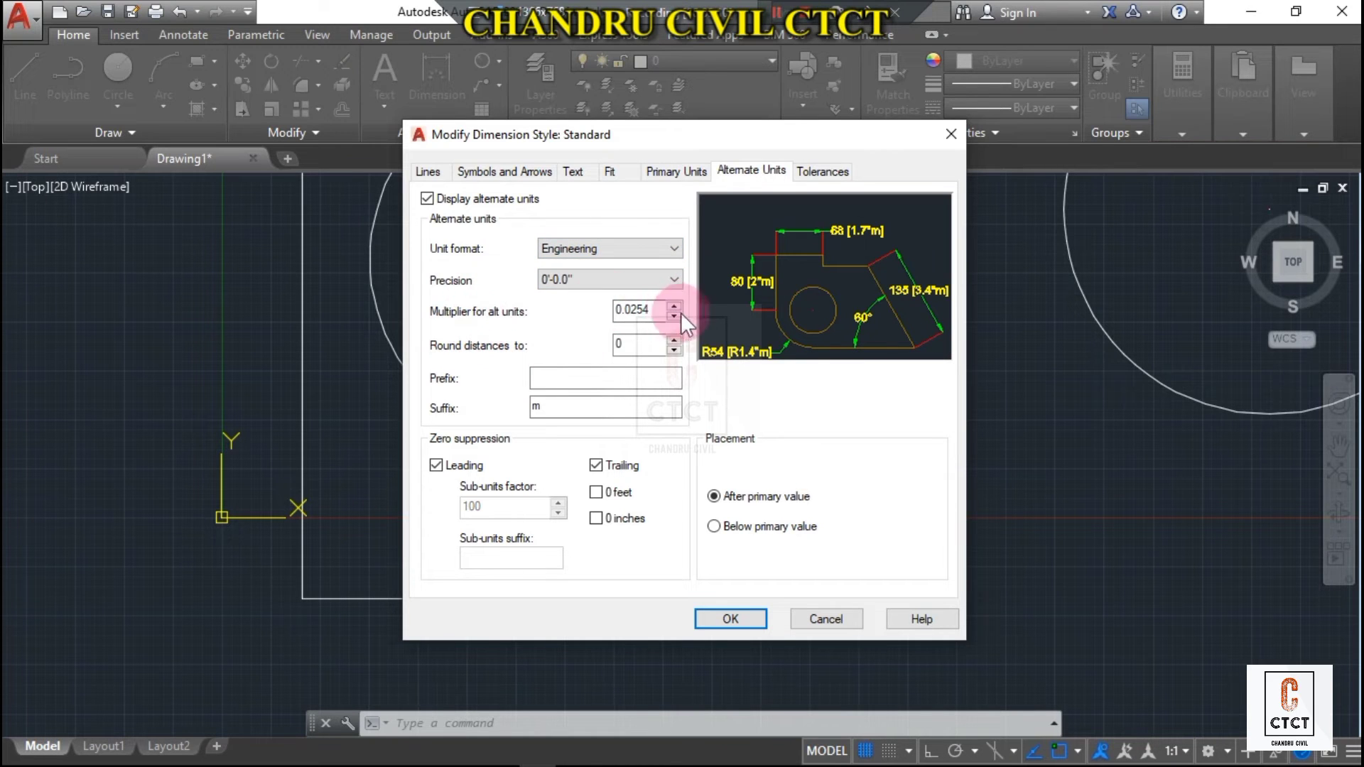
left_click(671, 172)
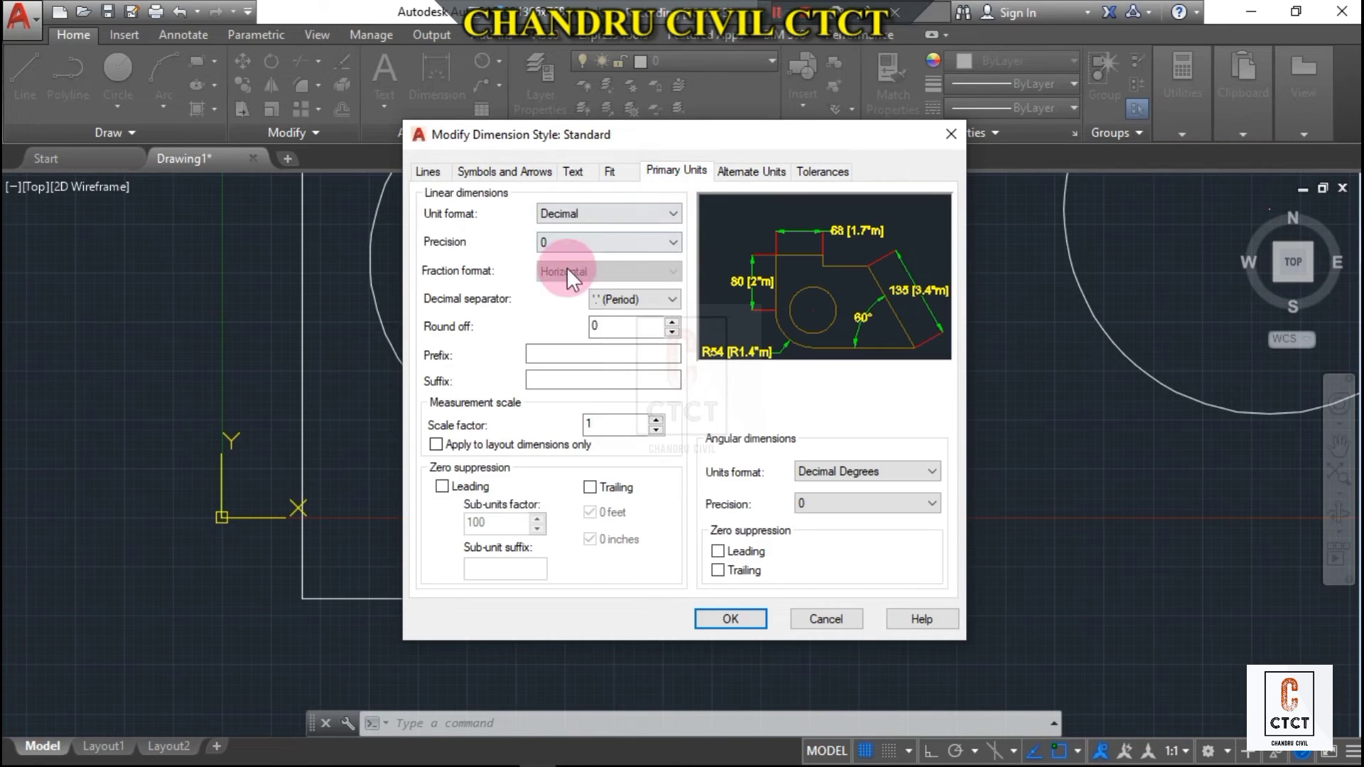
left_click(718, 172)
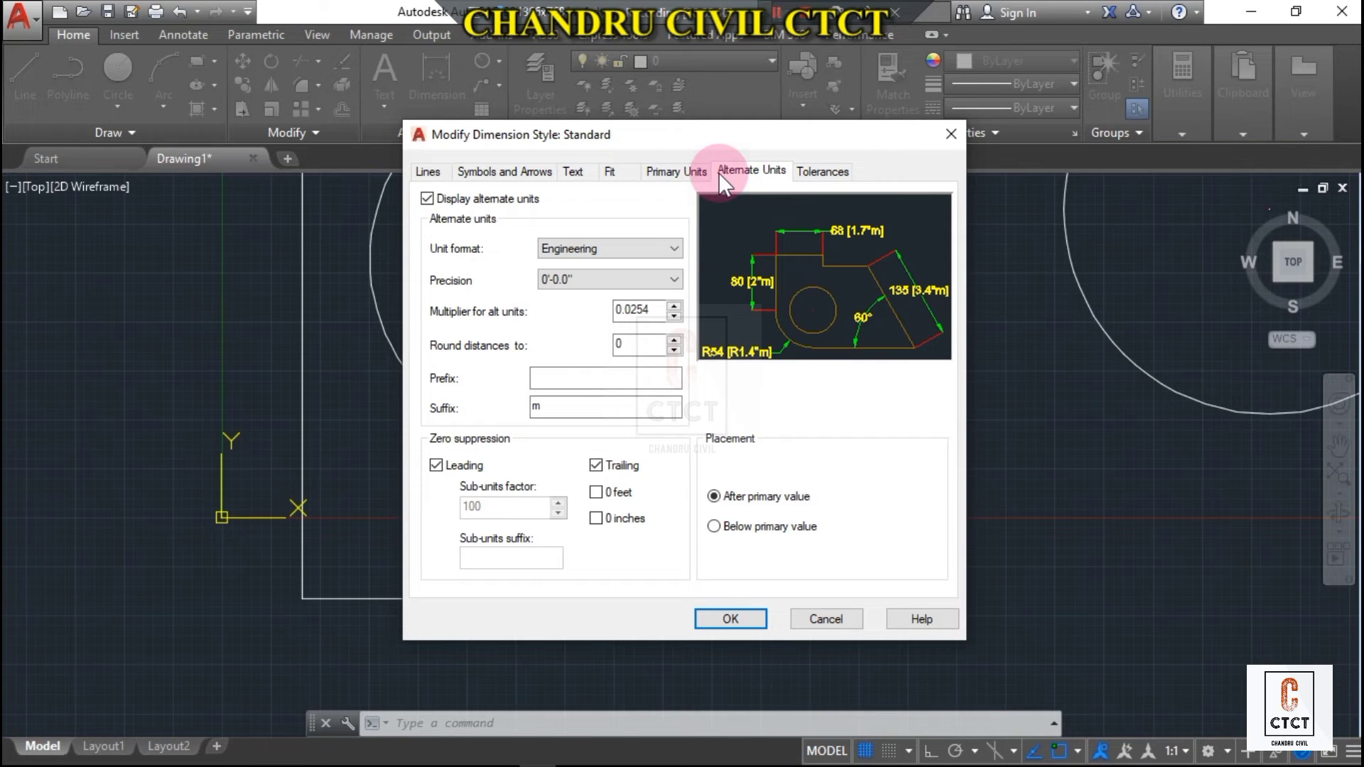
left_click(674, 172)
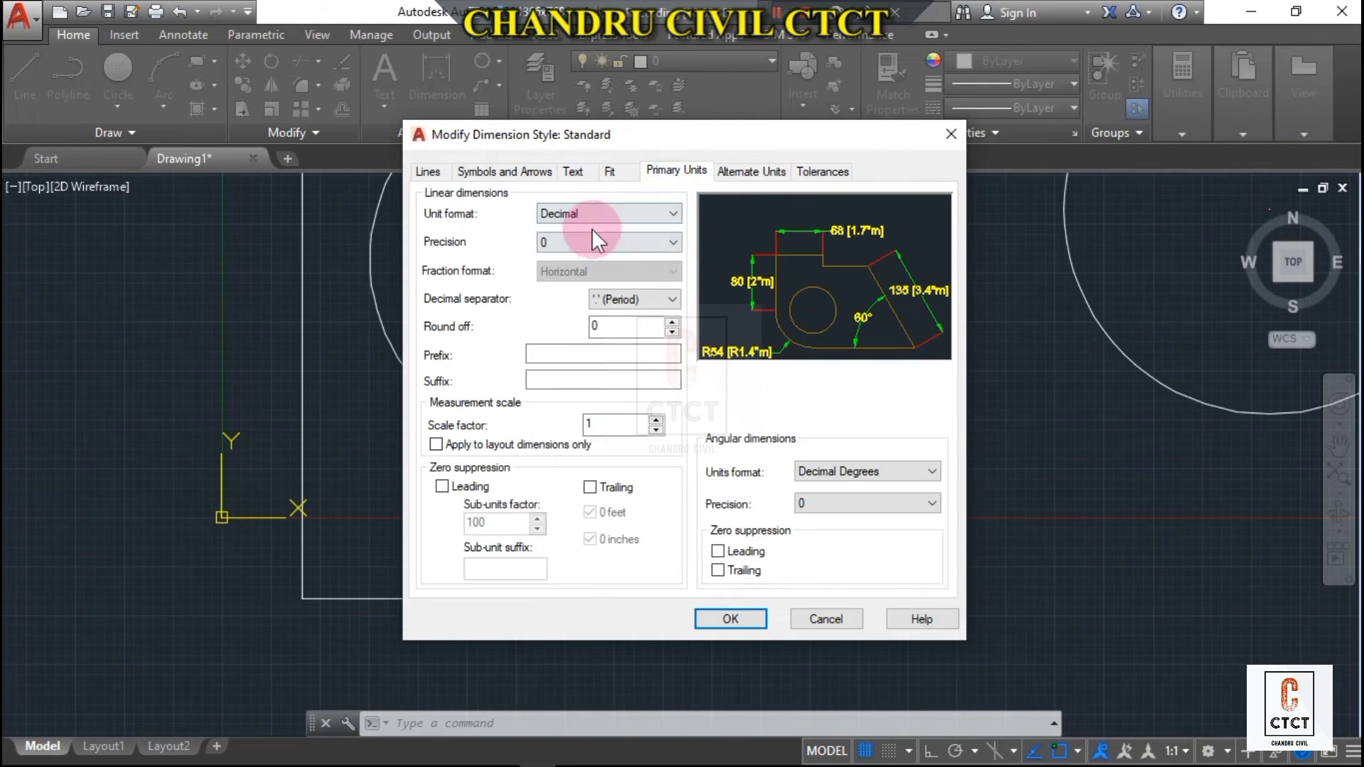
left_click(739, 173)
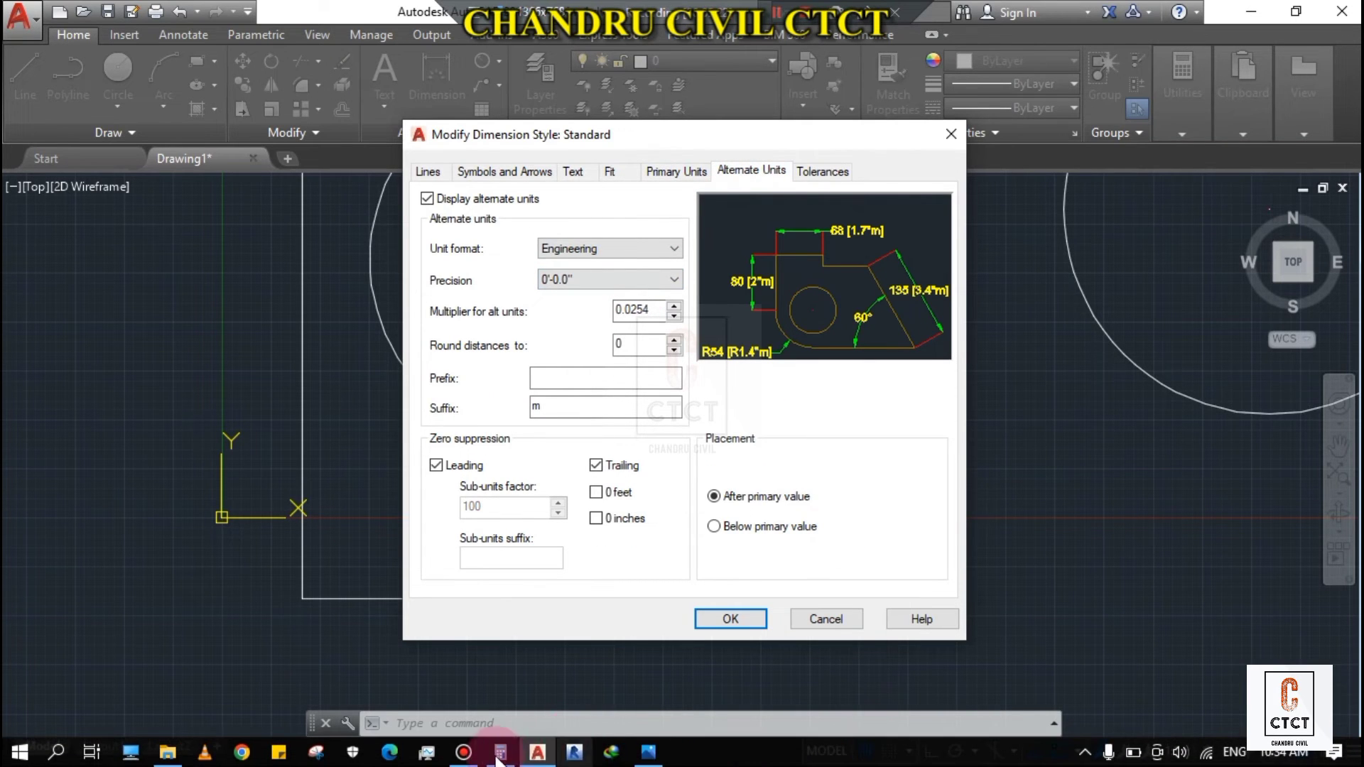
Step: Switch to Calculator to work out 1 ÷ 25.4, and set the style's multiplier for alternate units to 0.039
left_click(501, 751)
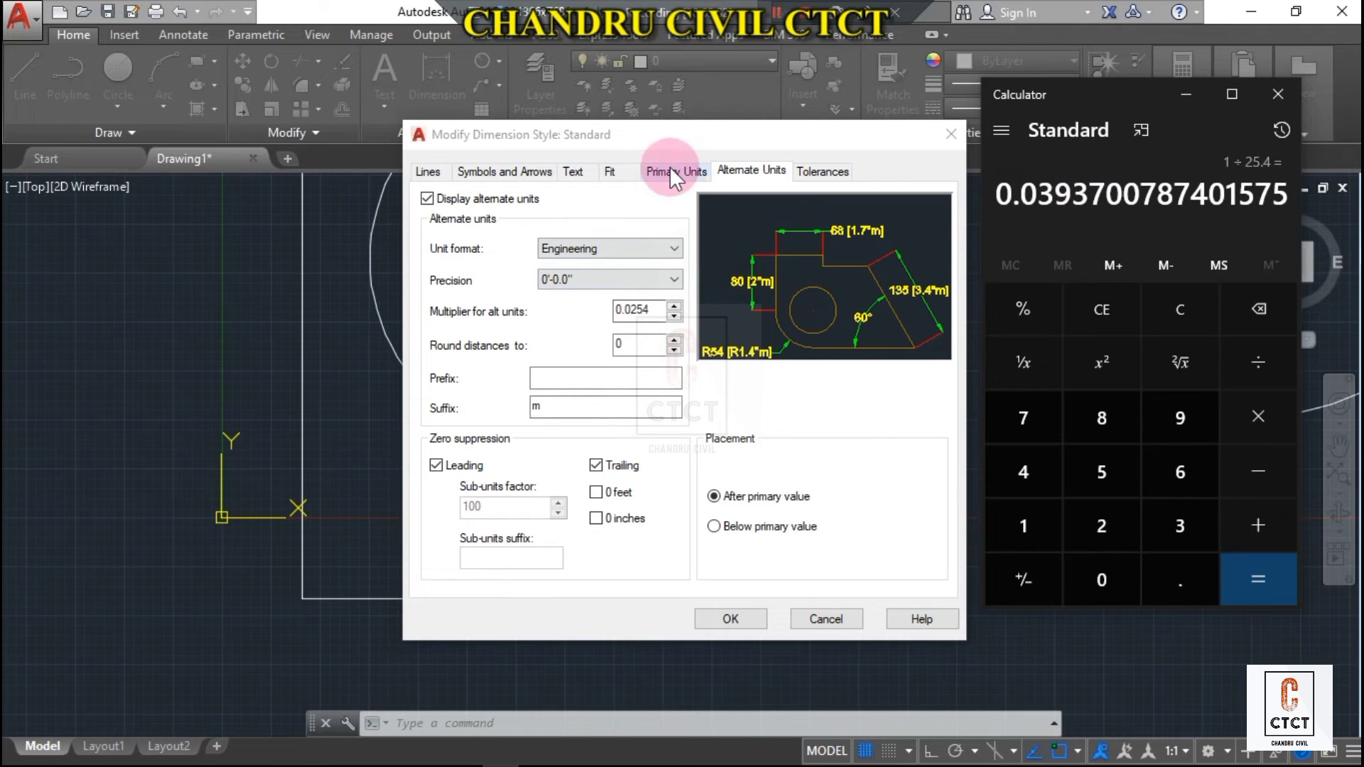
left_click_drag(648, 311, 614, 313)
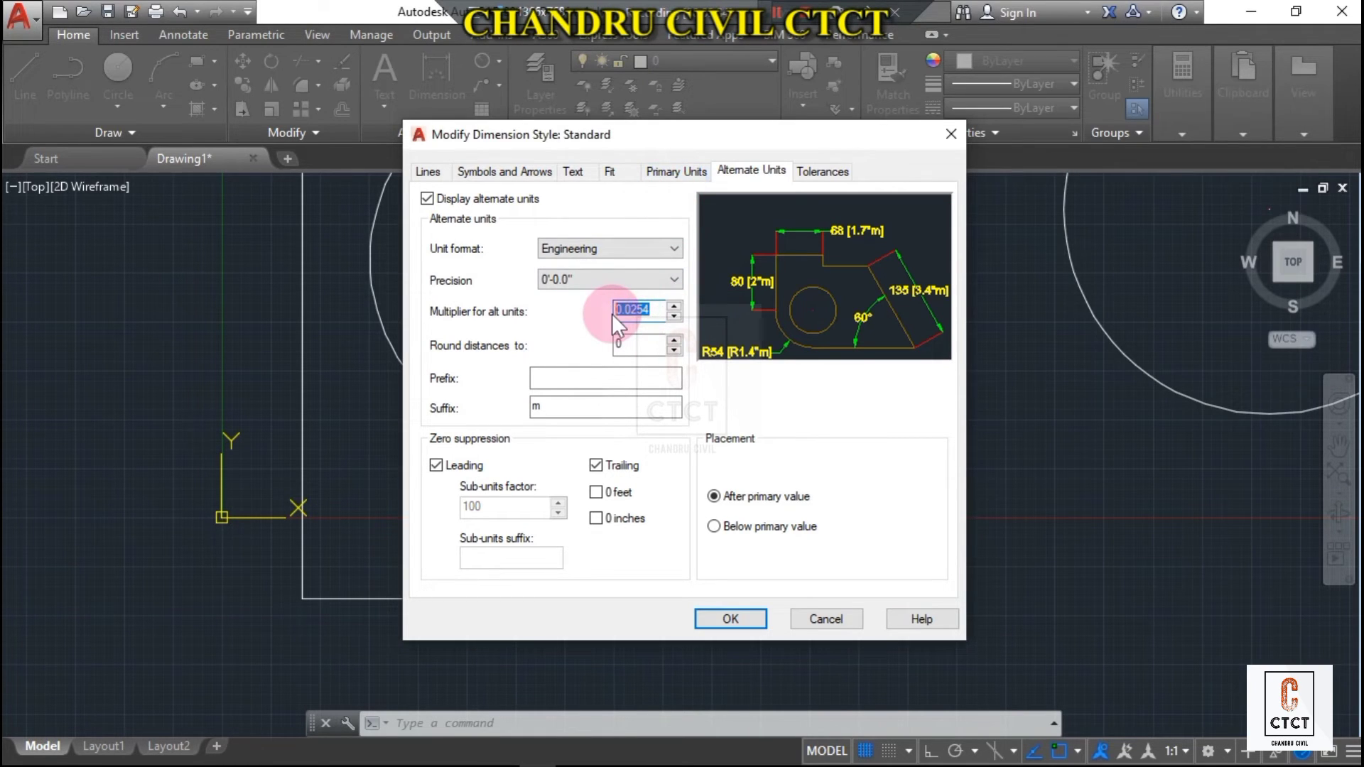
key("alt+Tab")
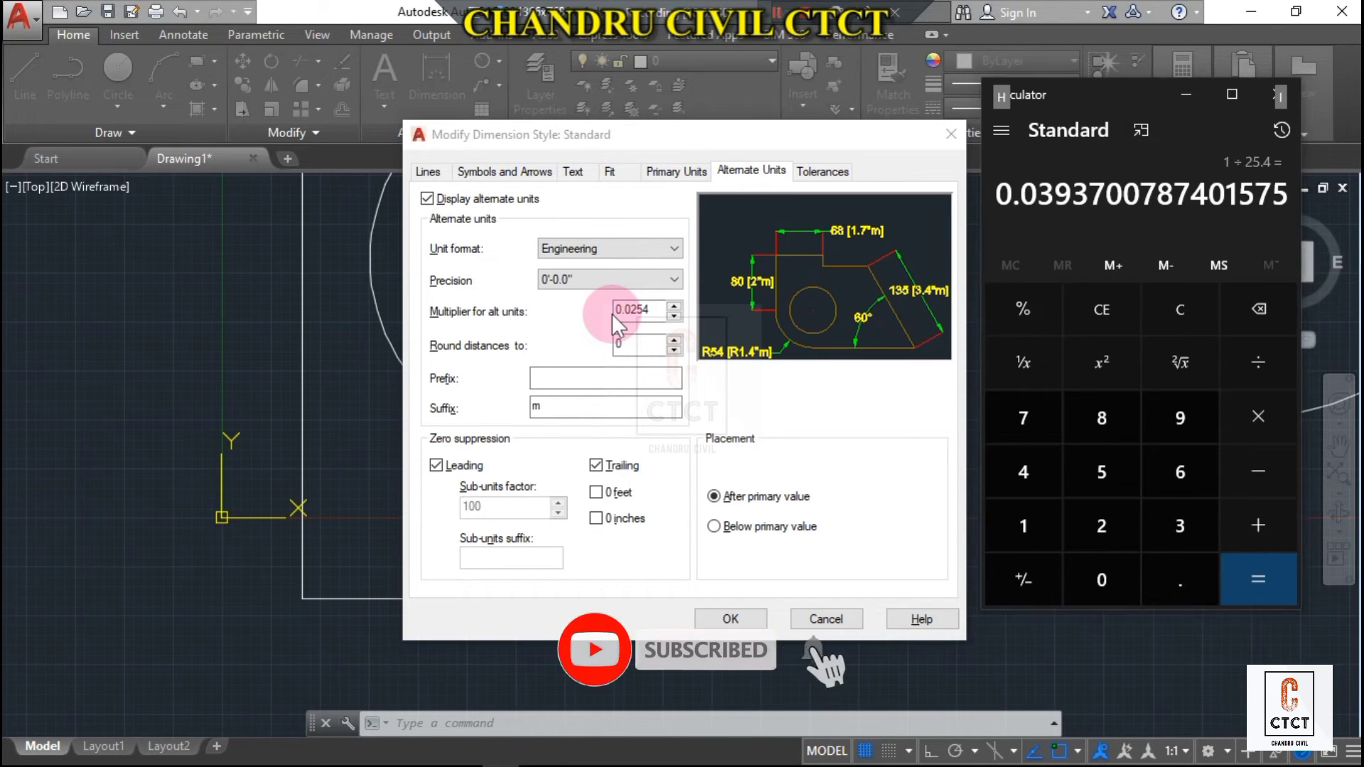
key("alt+Tab")
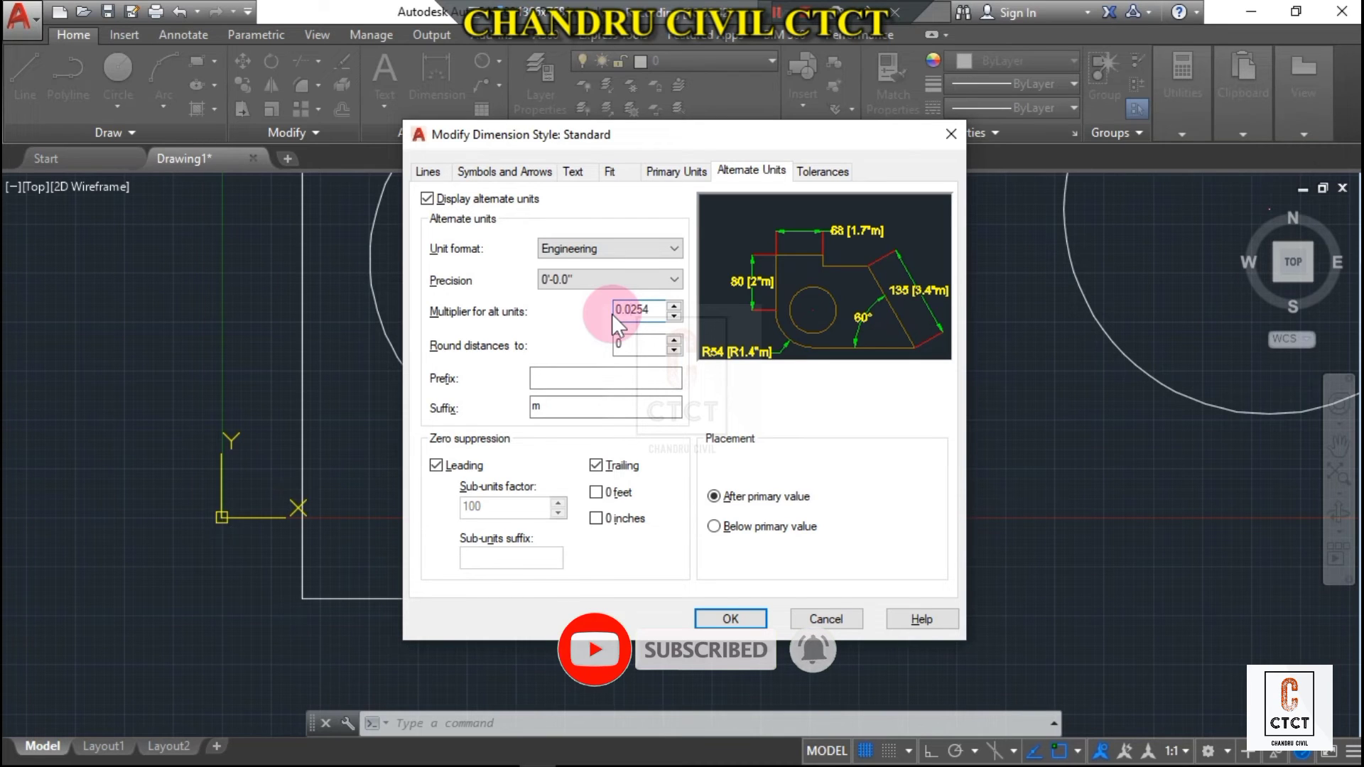
key("BackSpace")
key("BackSpace")
key("BackSpace")
type("4")
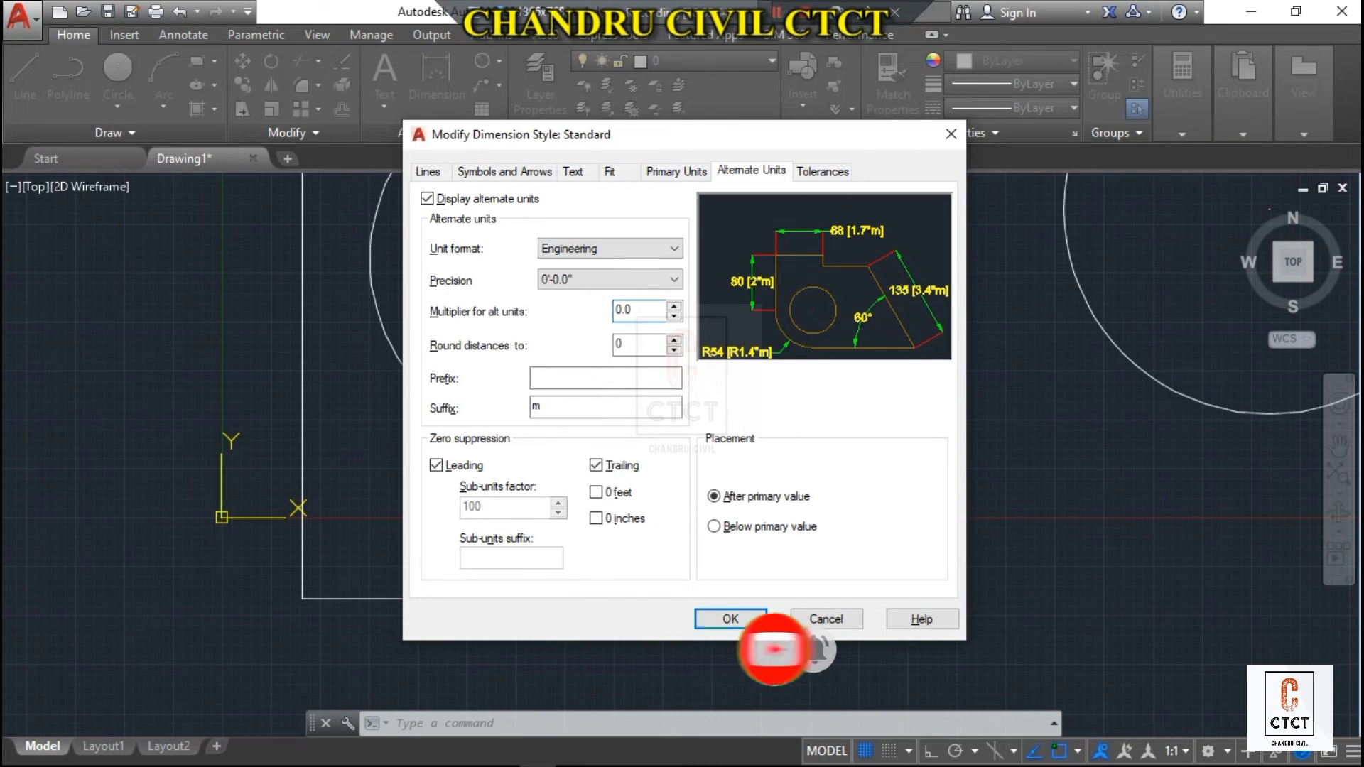
type("39")
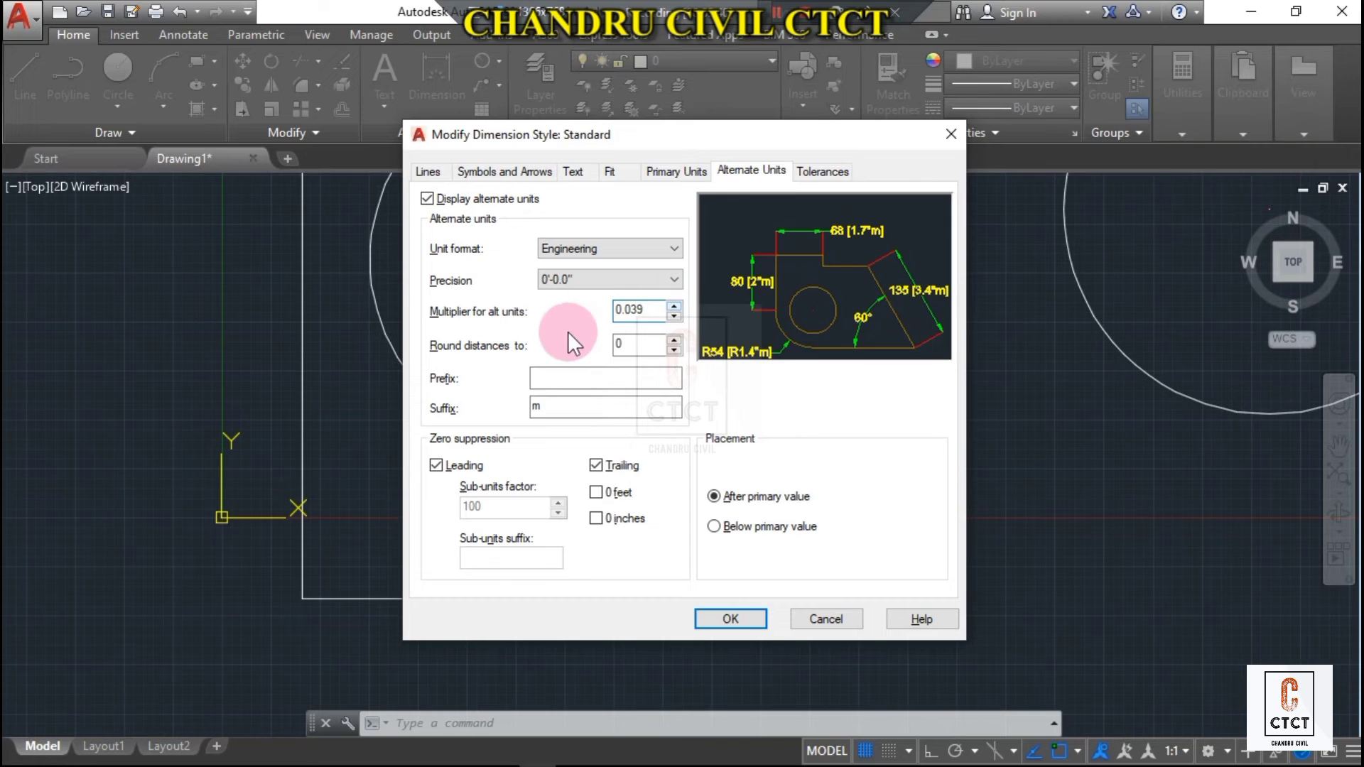
left_click(643, 344)
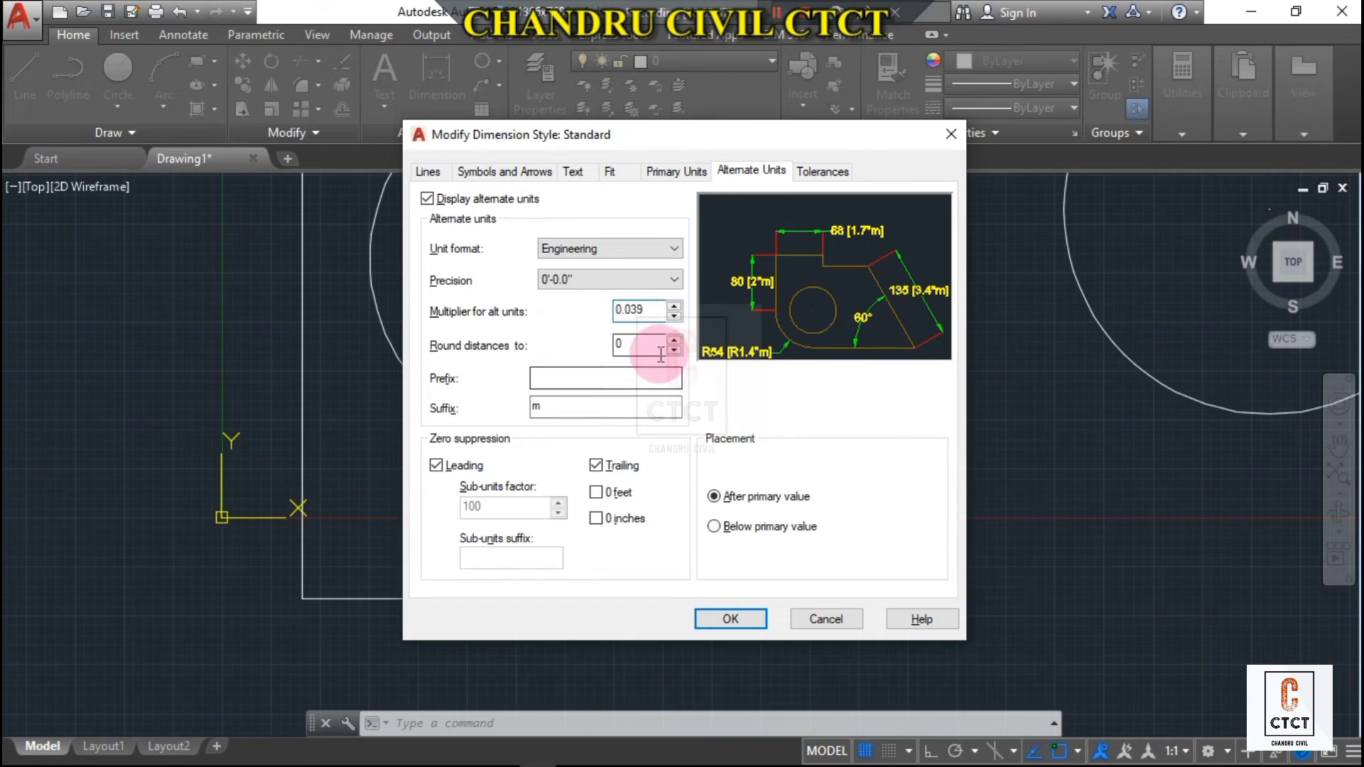
Step: Set the suffix of the alternate units to "inches"
double_click(610, 410)
type("ft")
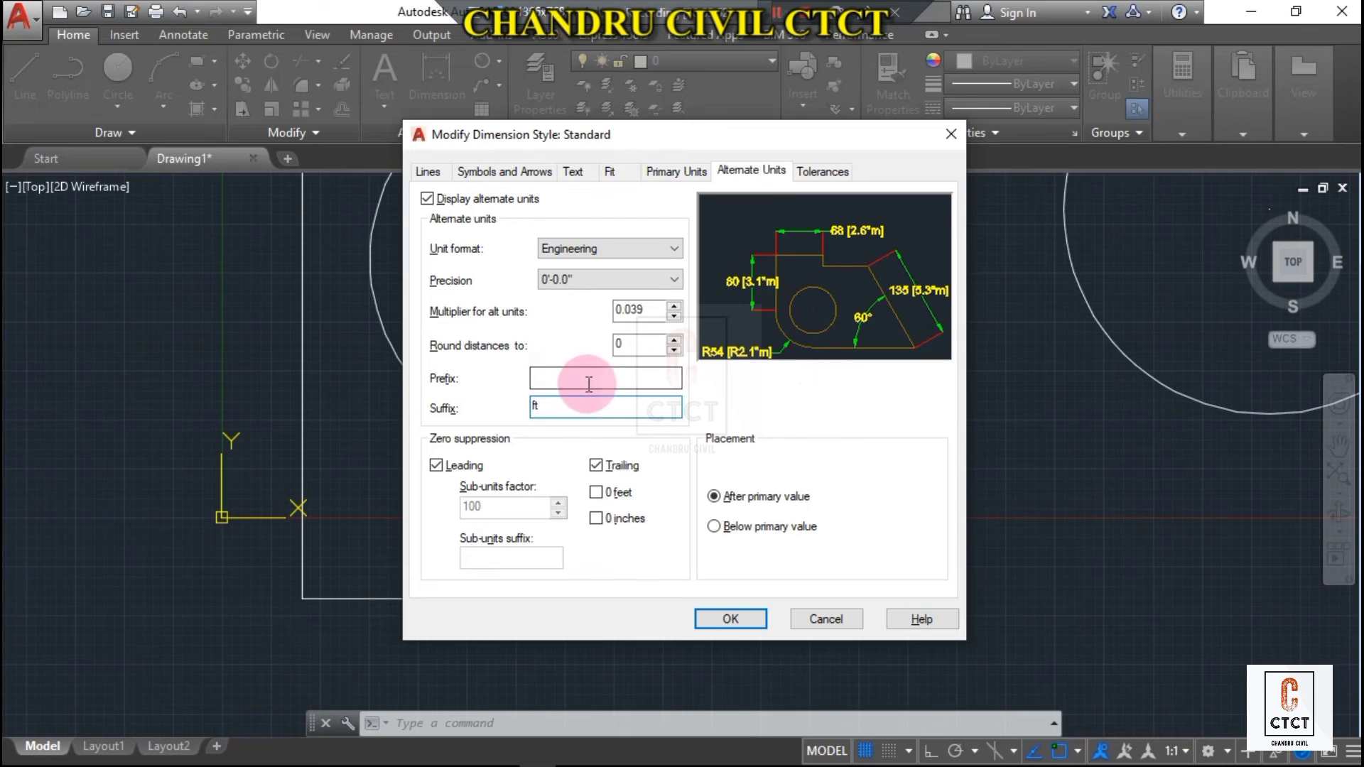
double_click(557, 410)
type("in")
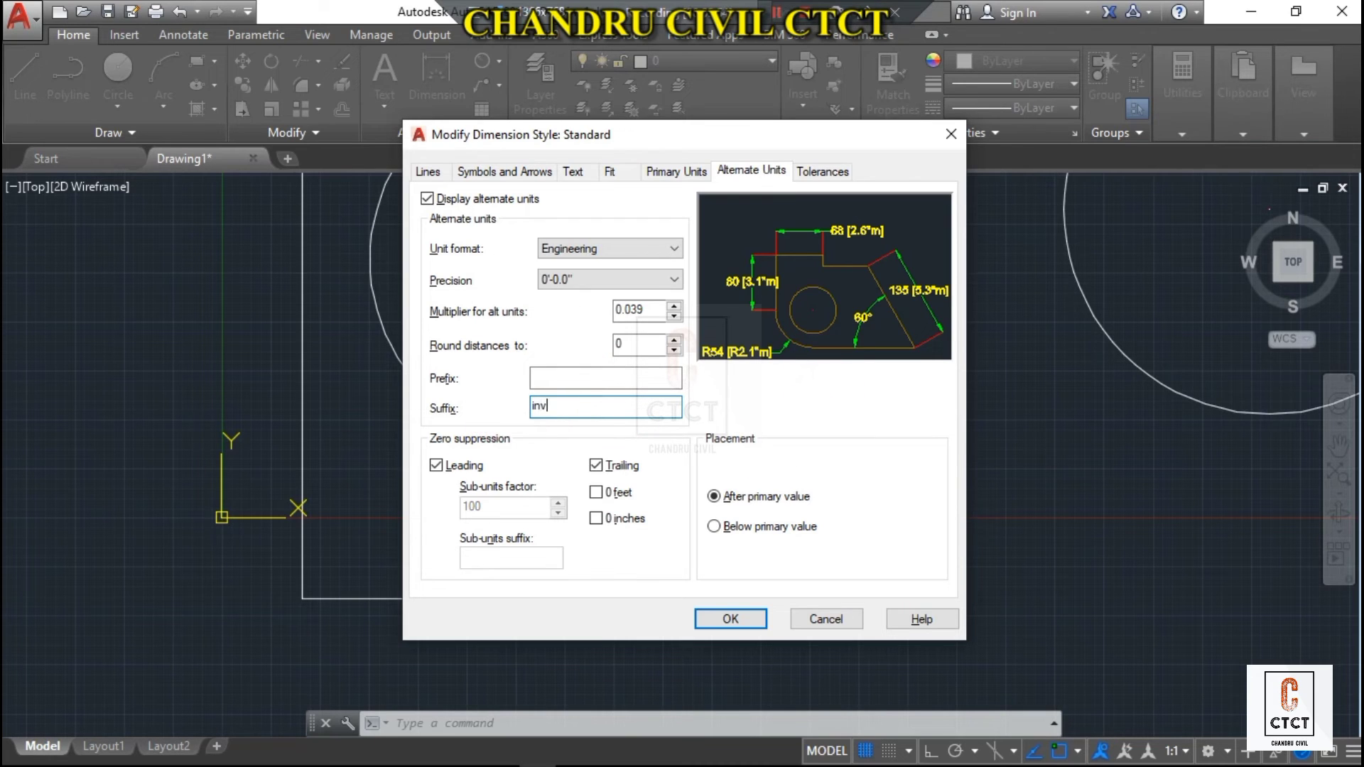
type("ches")
left_click(576, 373)
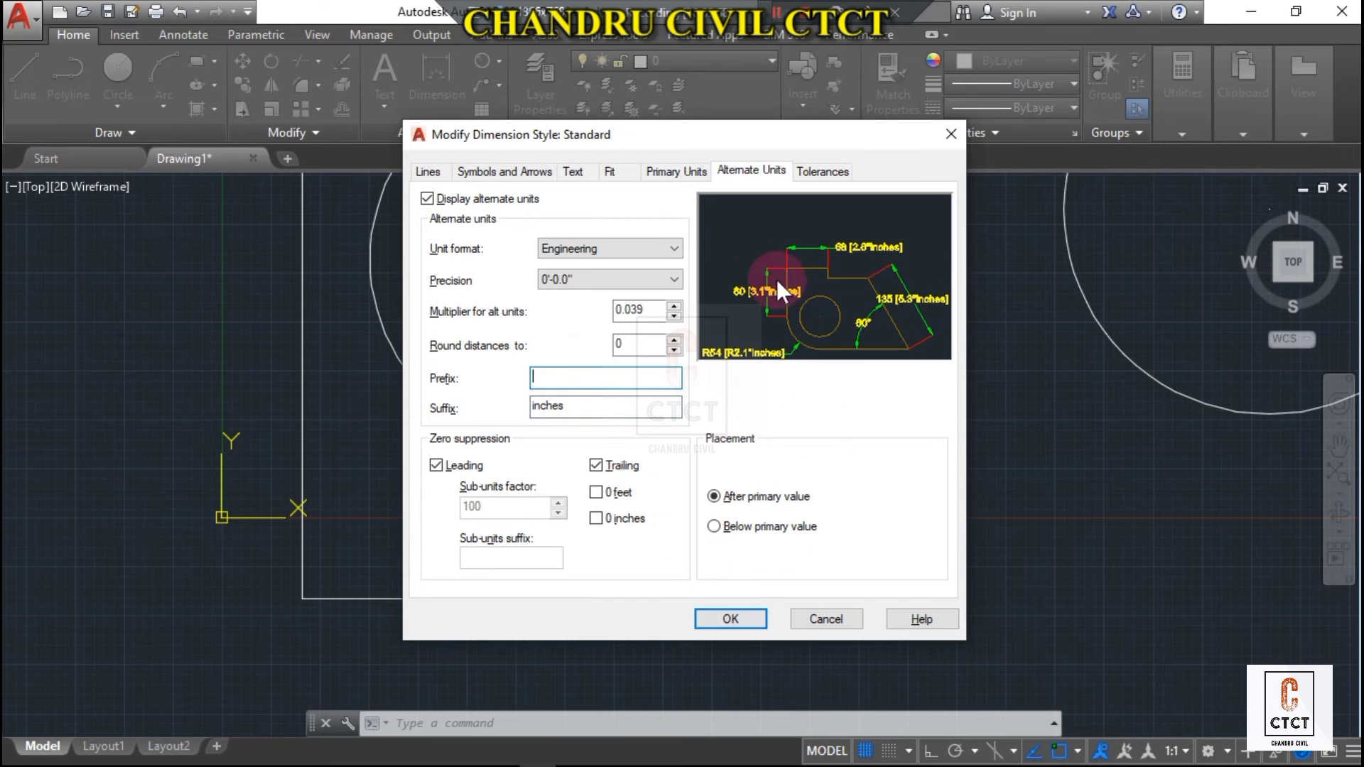
Step: Save the changes to the Standard dimension style, set it as current and close the style manager
left_click(726, 617)
left_click(862, 286)
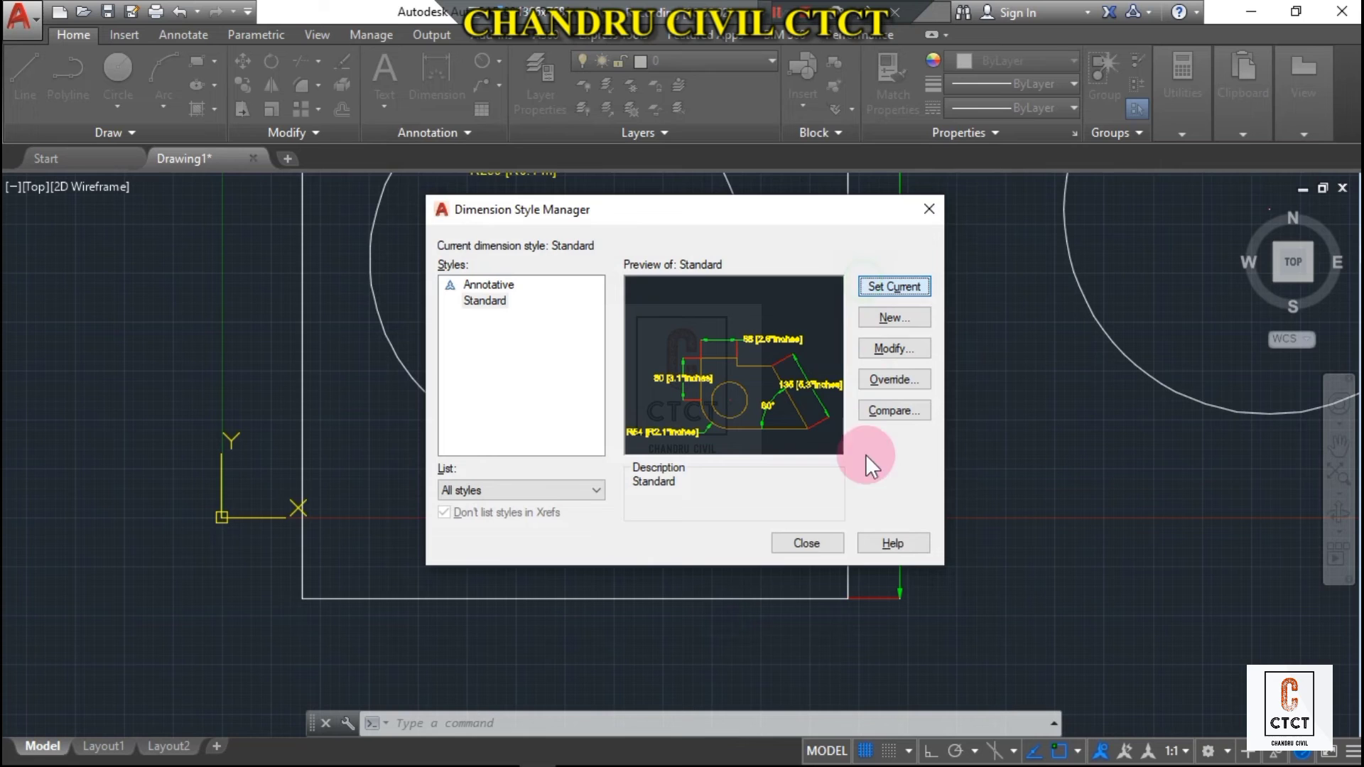
left_click(812, 544)
Step: Inspect the rectangle's vertical dimension and switch to Calculator to convert 768 mm to inches by dividing by 25.4
scroll(953, 316, "up", 4)
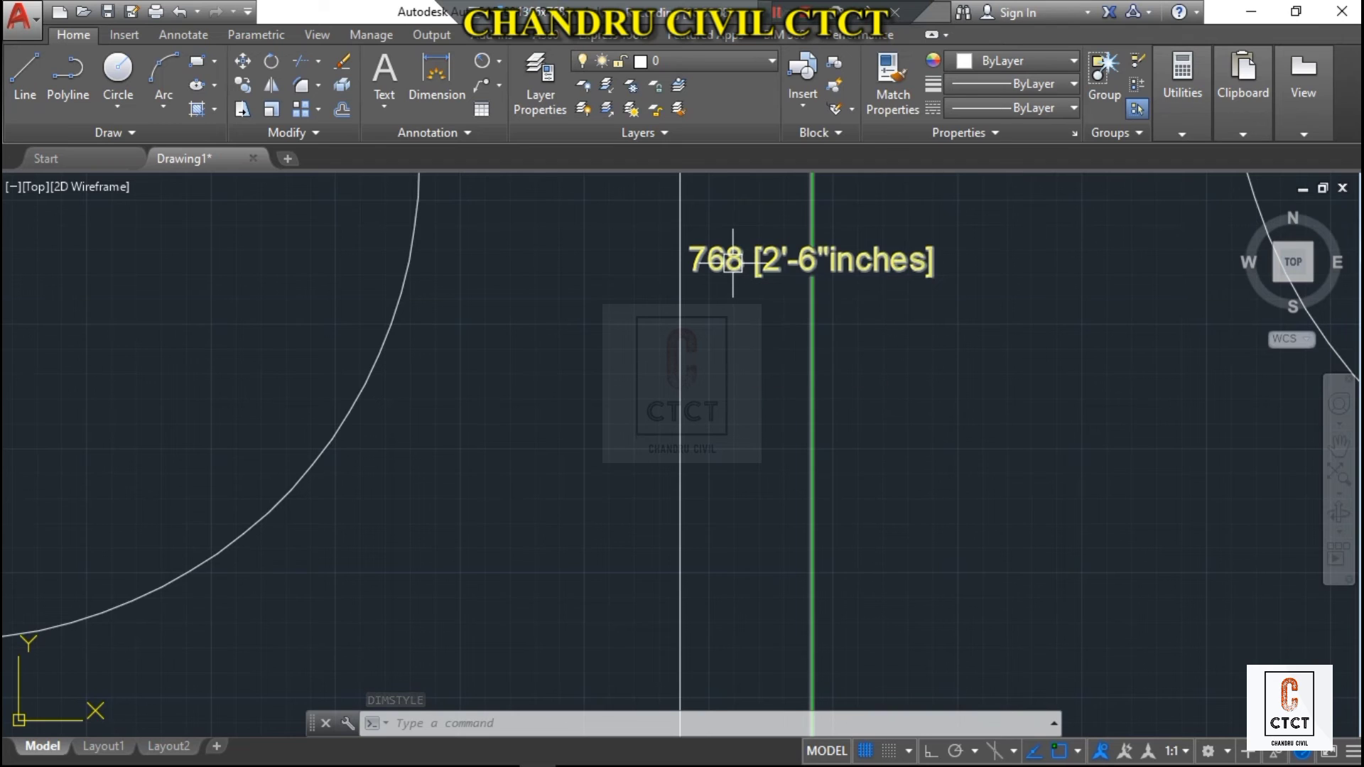
scroll(771, 329, "down", 2)
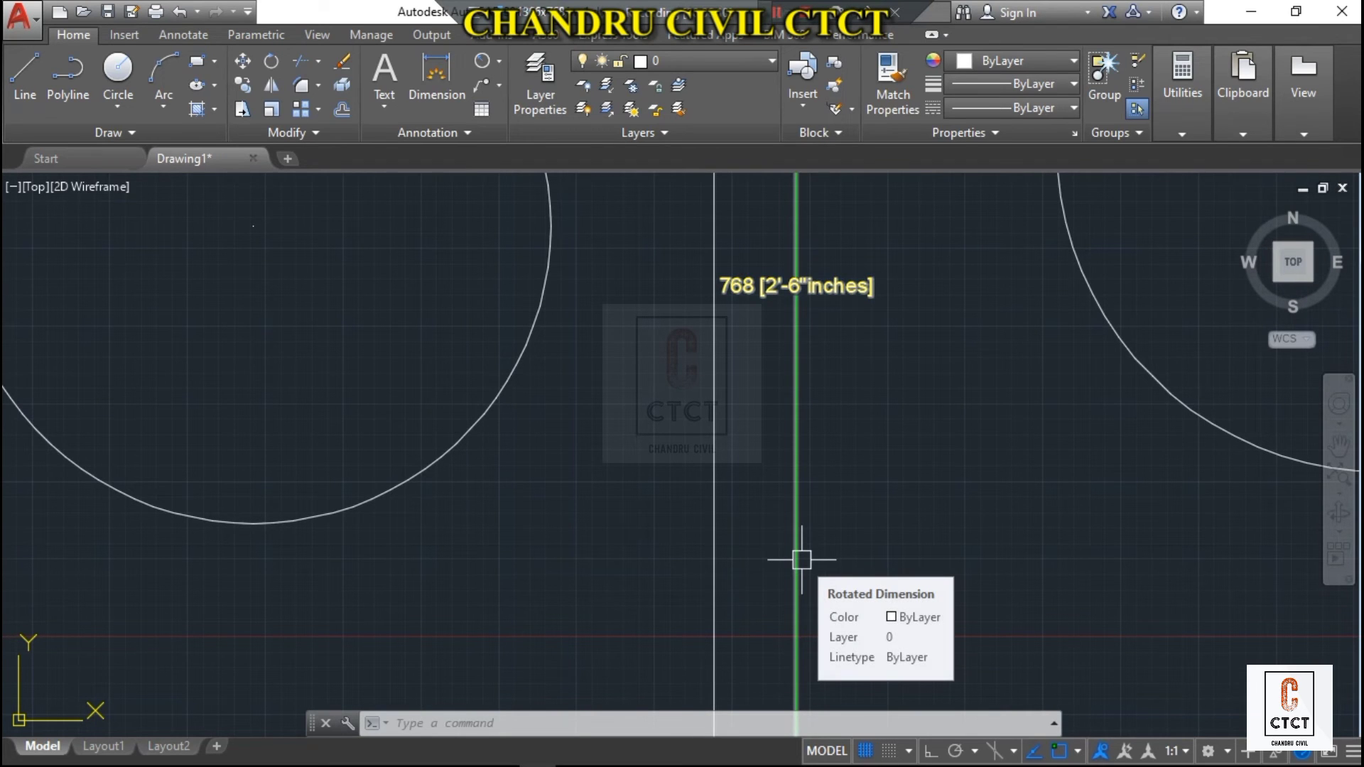
key("alt+Tab")
key("Escape")
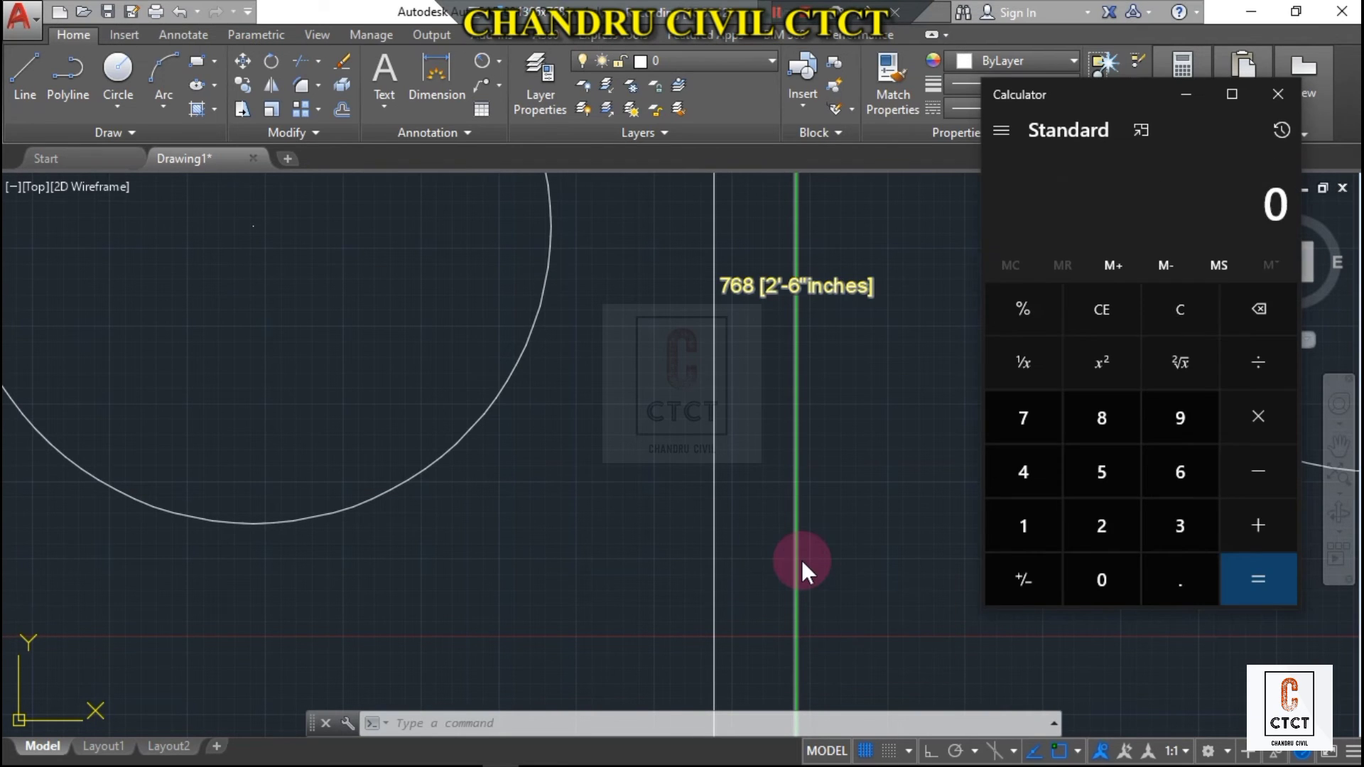
type("768")
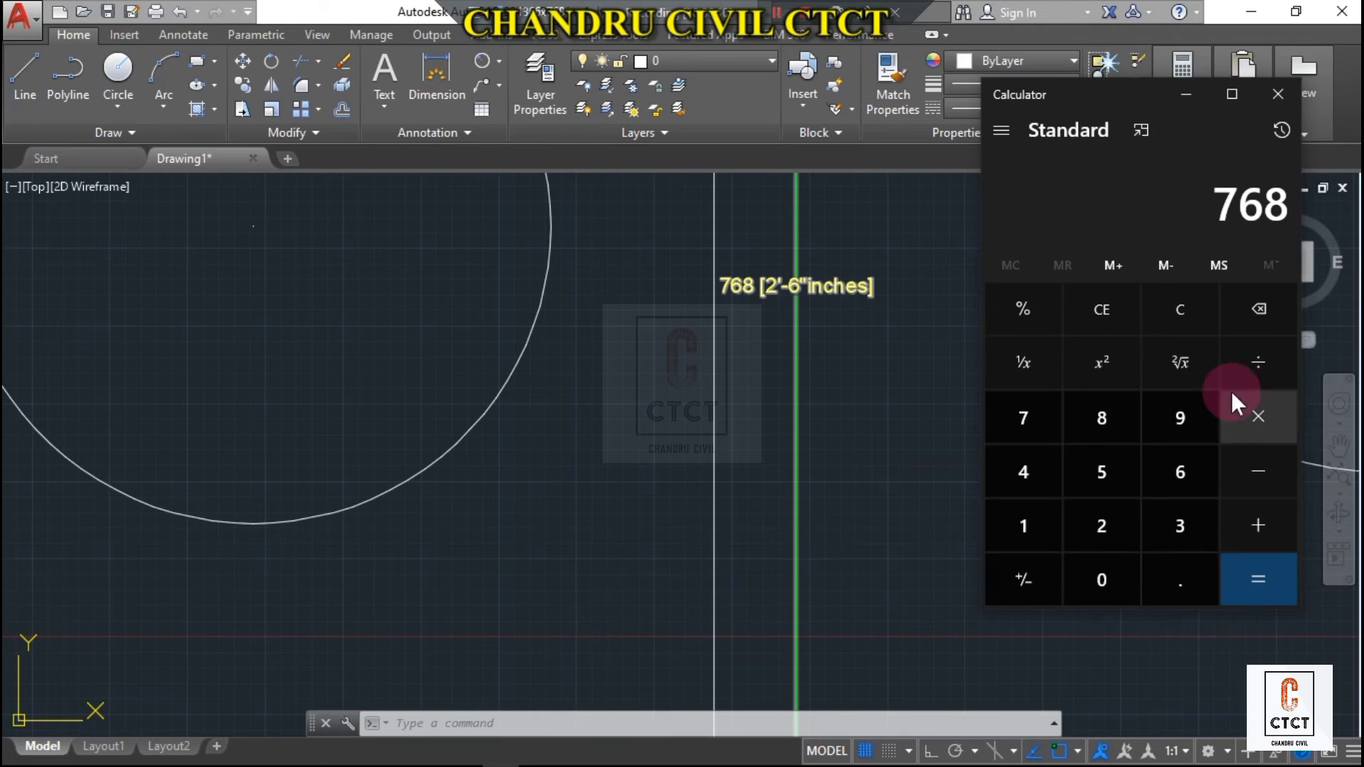
left_click(1247, 376)
type("25.")
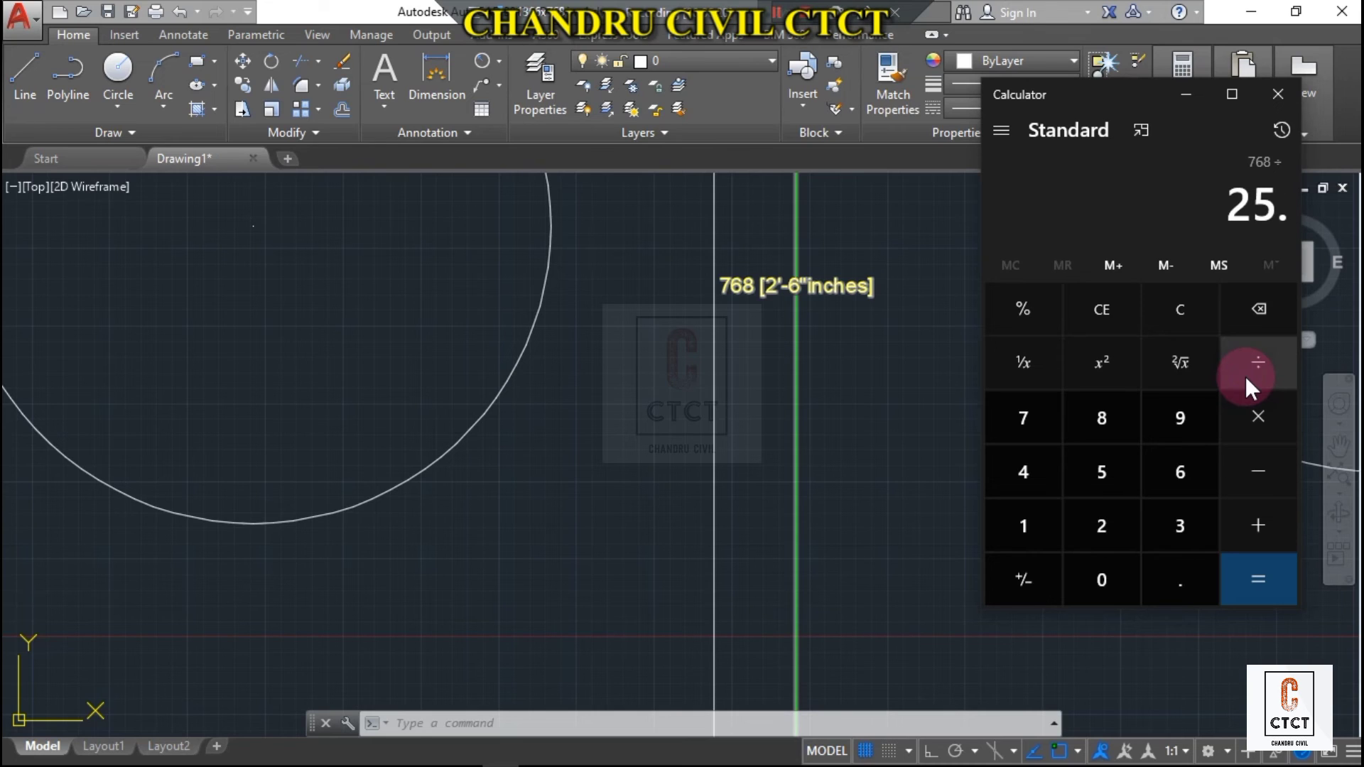
type("4")
key("Return")
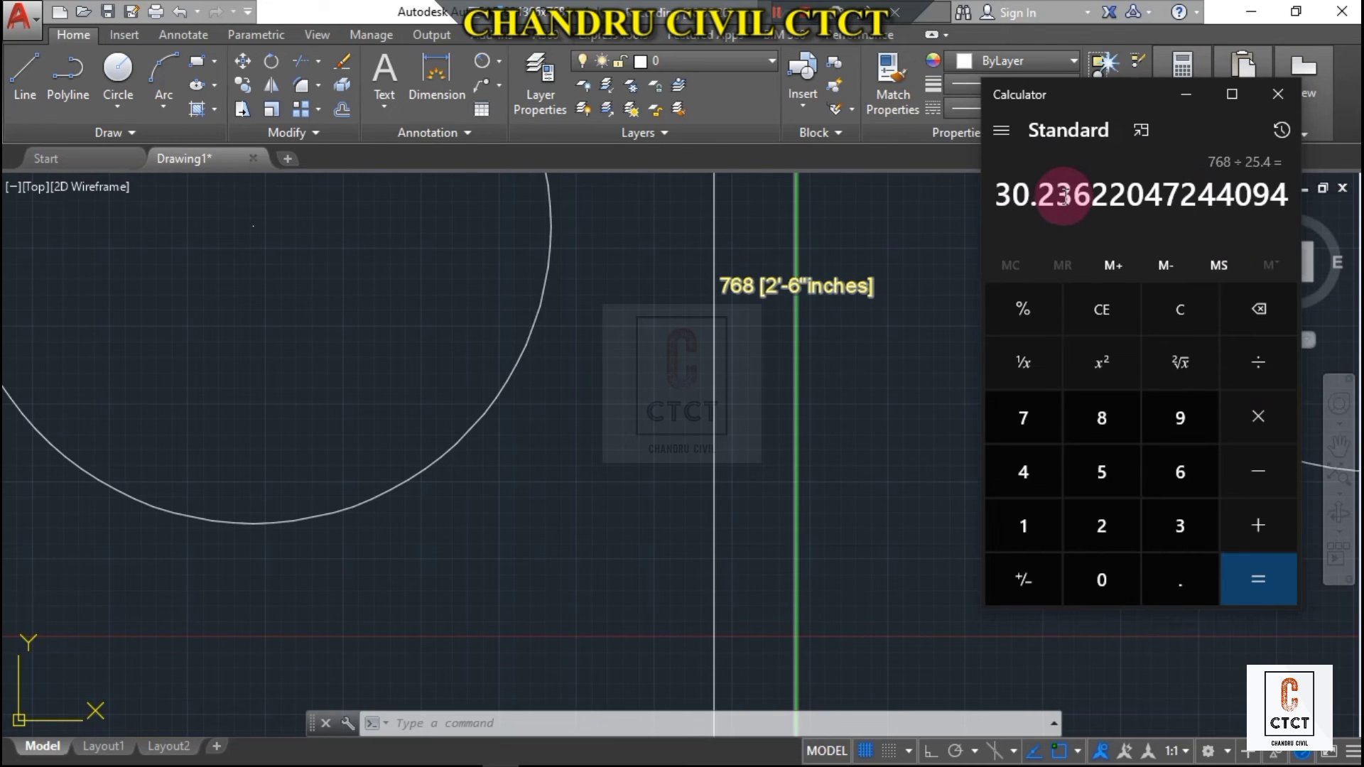
Step: Divide the inch result by 12 to get feet, close Calculator and compare it with the vertical dimension's alternate value
left_click(1265, 347)
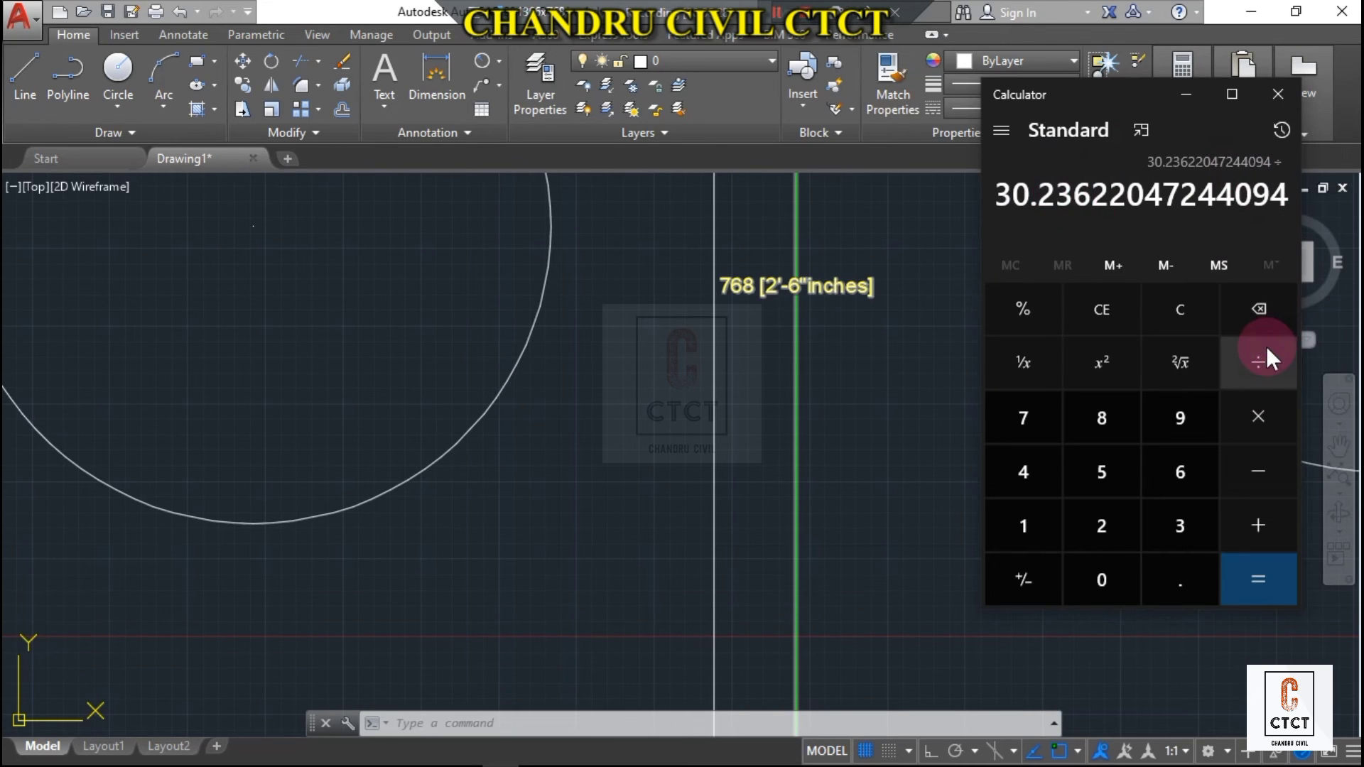
type("12")
key("Return")
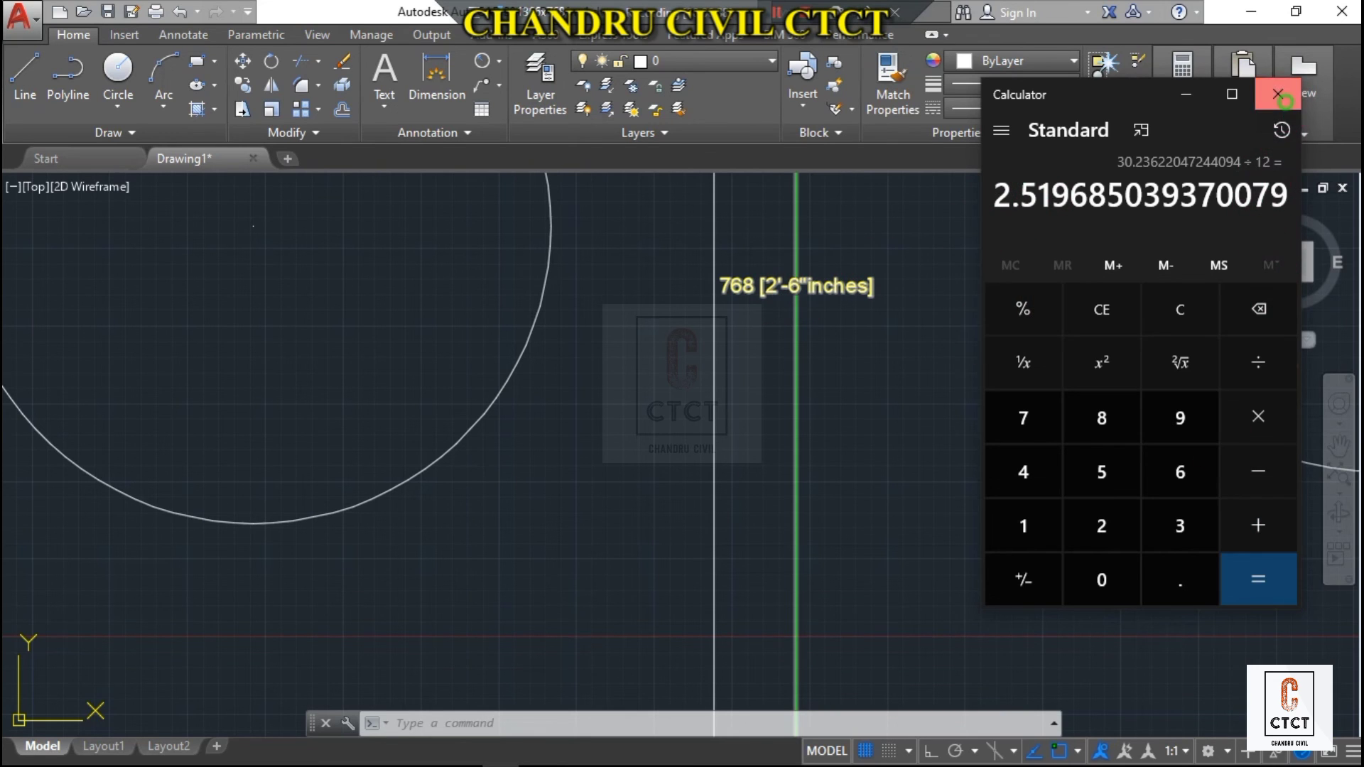
left_click(1279, 96)
scroll(796, 263, "up", 5)
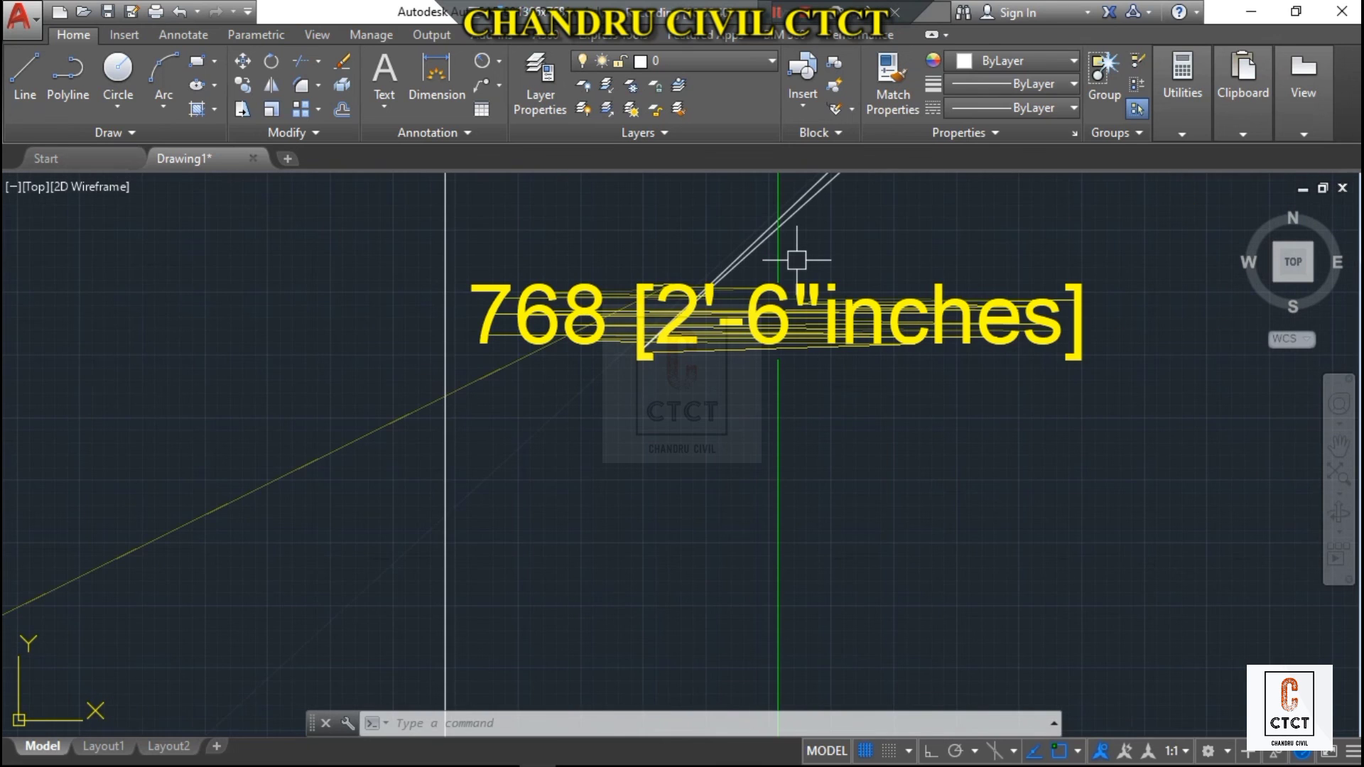
scroll(796, 260, "down", 8)
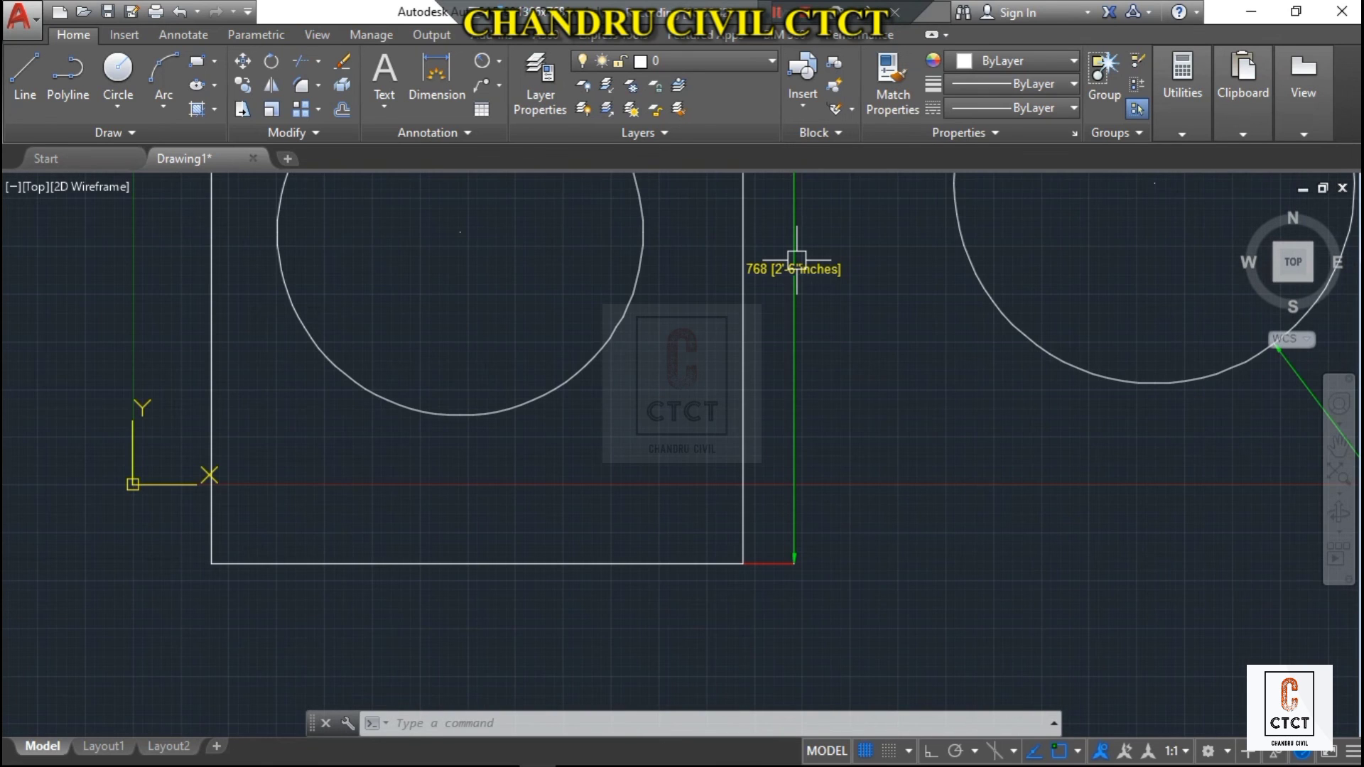